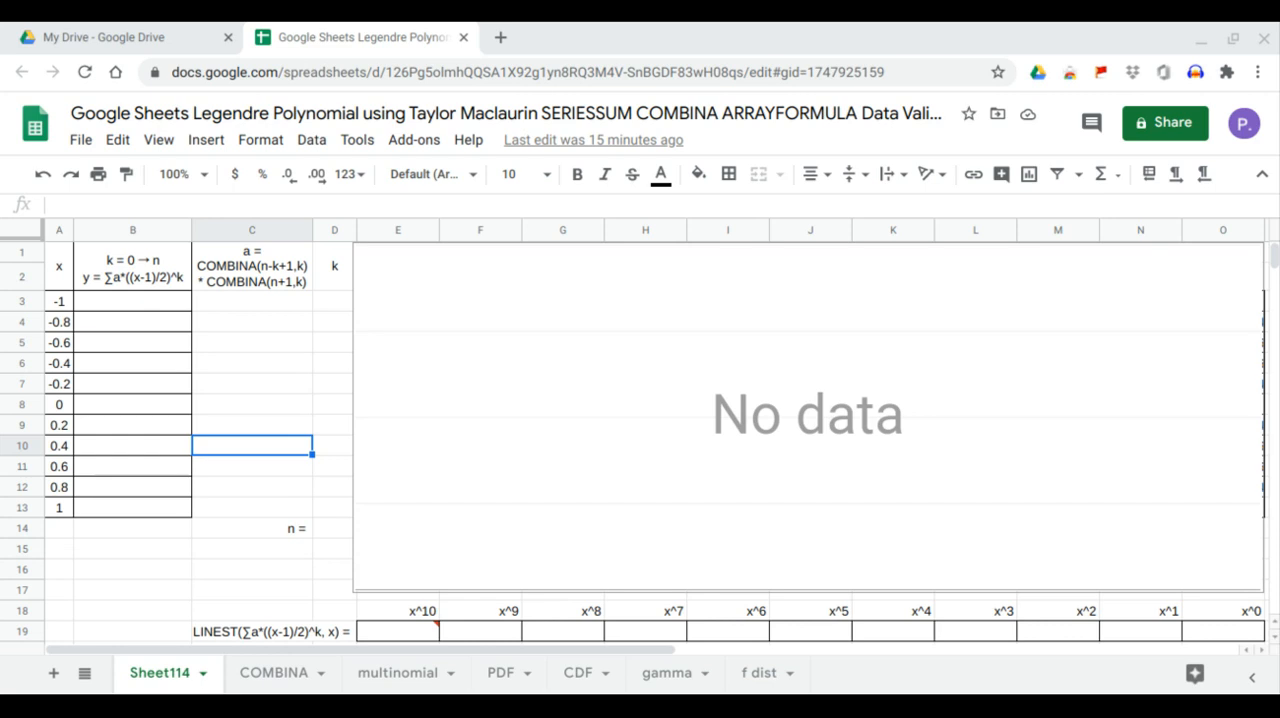
Add data validation to the n cell D14 as a list of items 0,1,2,3,4,5,6,7,8,9,10 with an in-cell dropdown
left_click(132, 301)
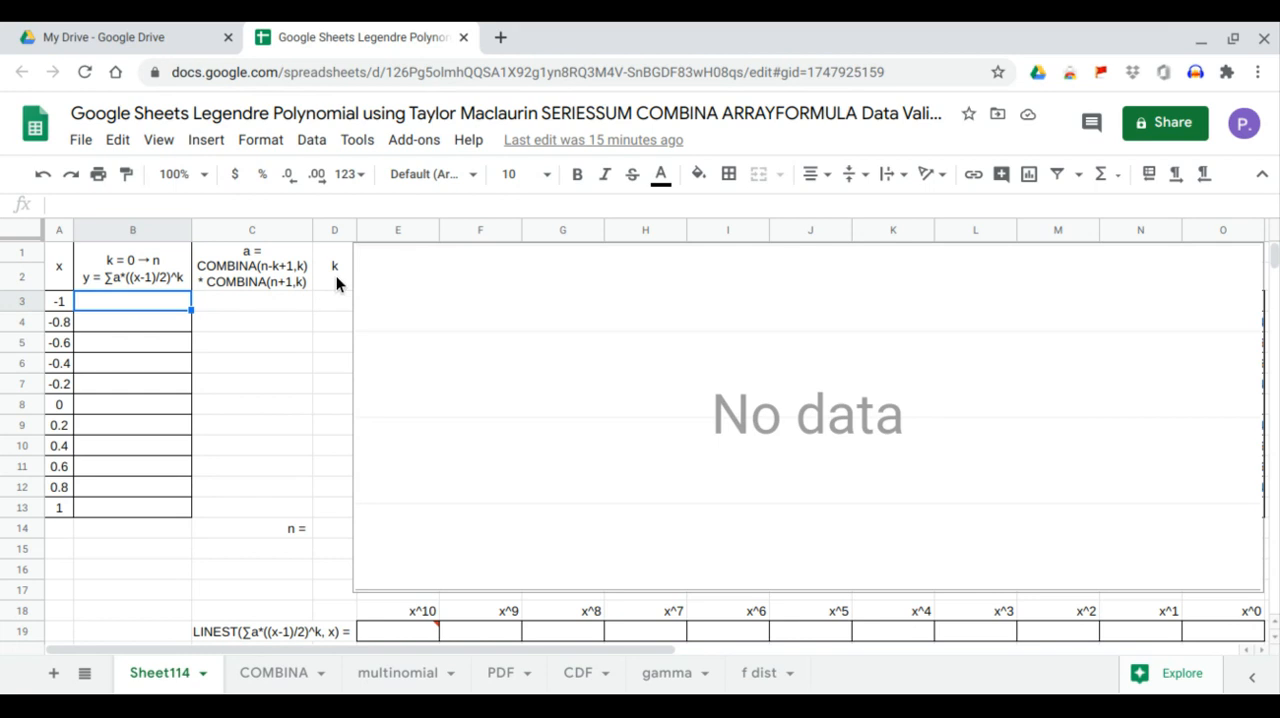
left_click(336, 528)
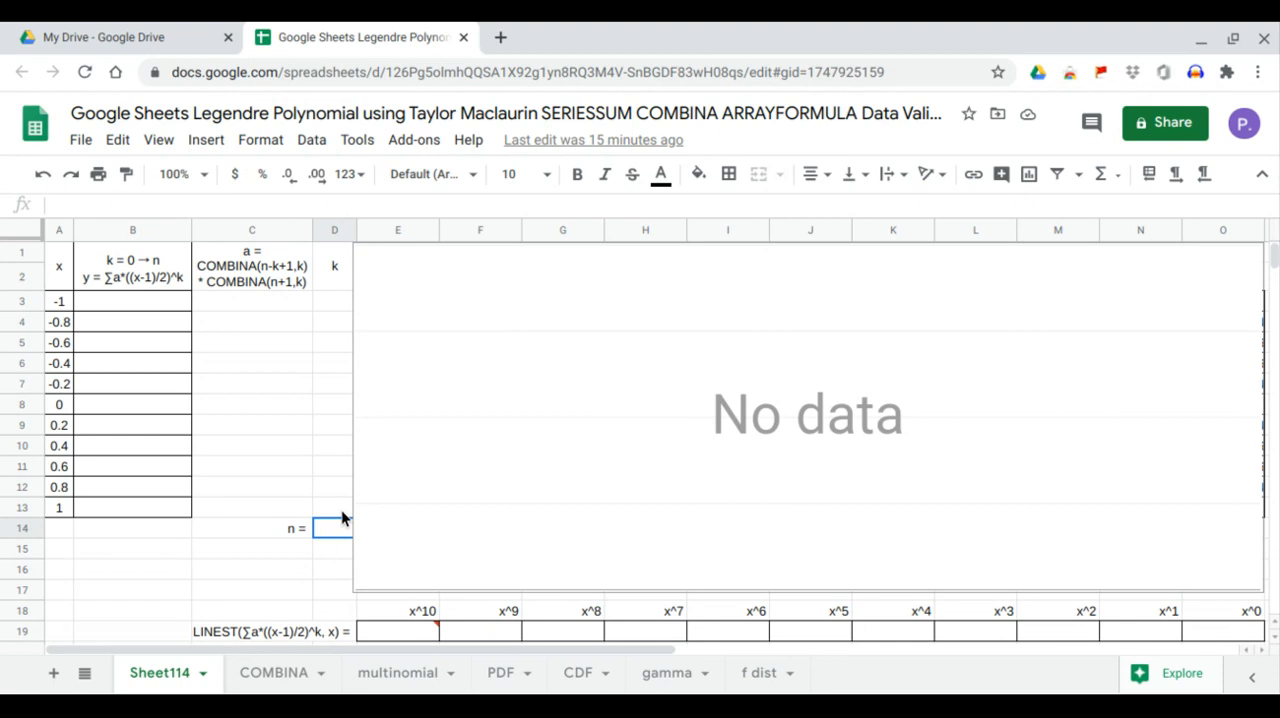
left_click(314, 142)
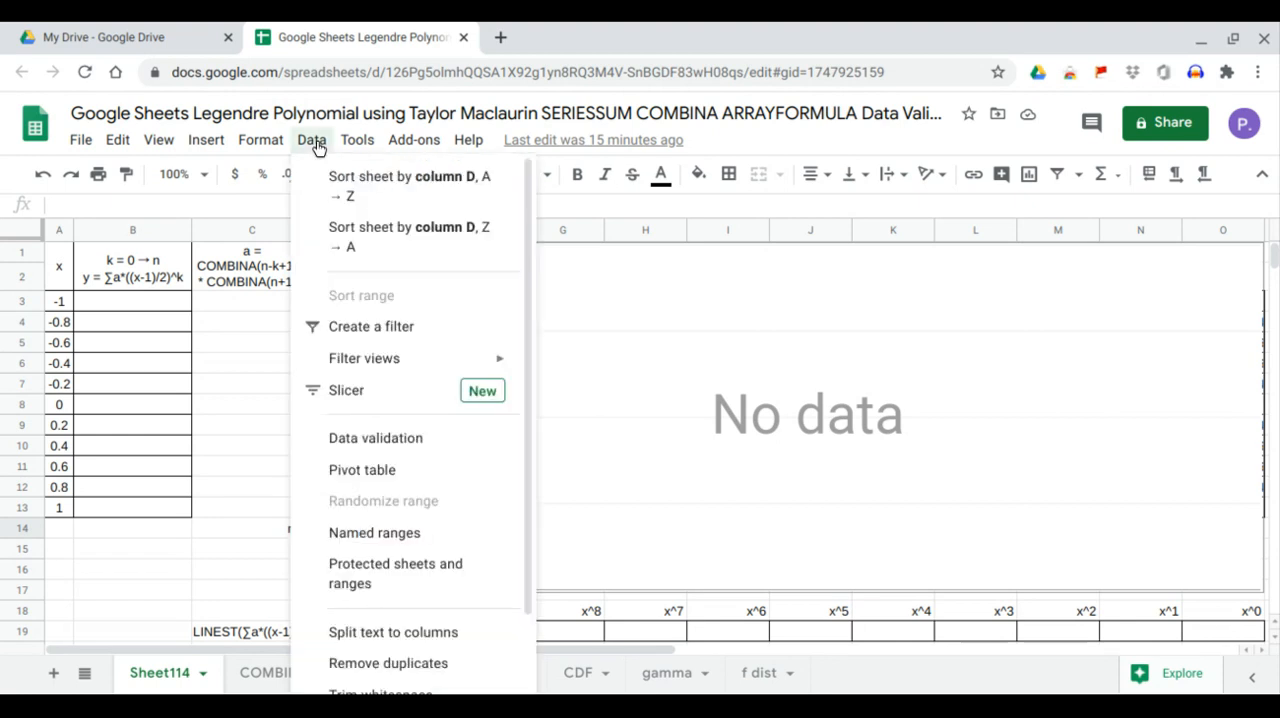
left_click(362, 404)
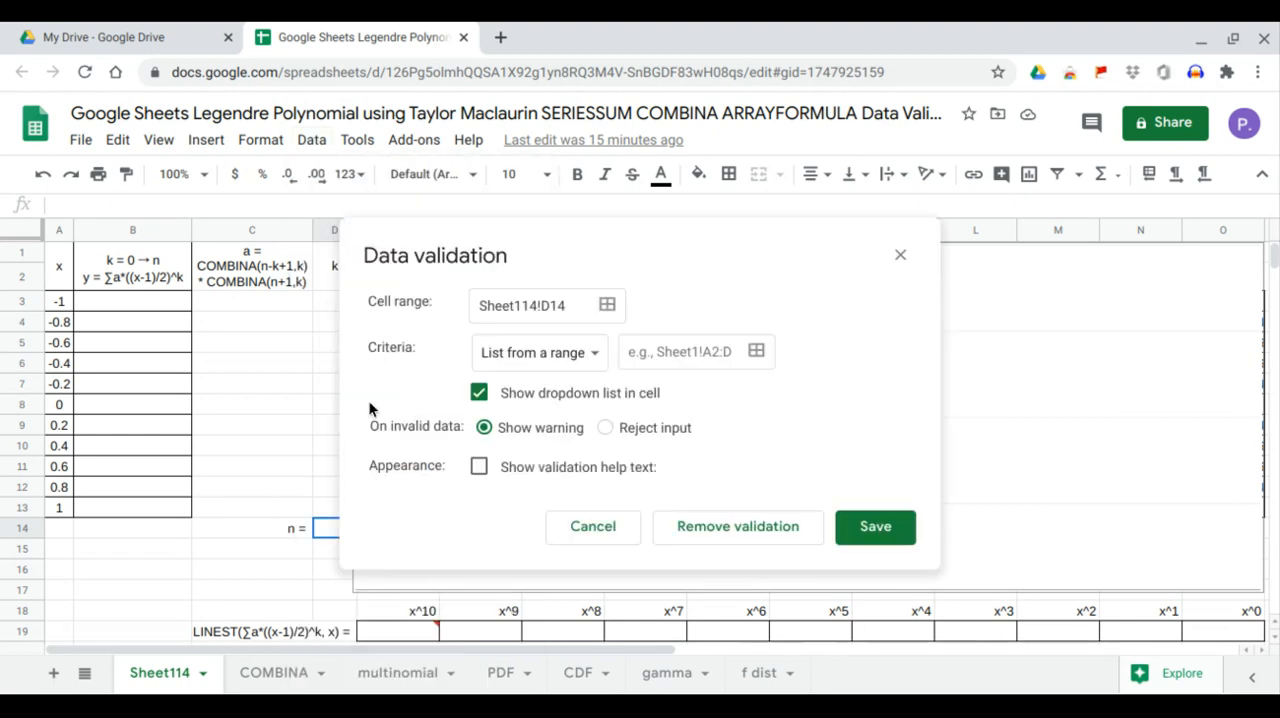
left_click(554, 365)
left_click(559, 384)
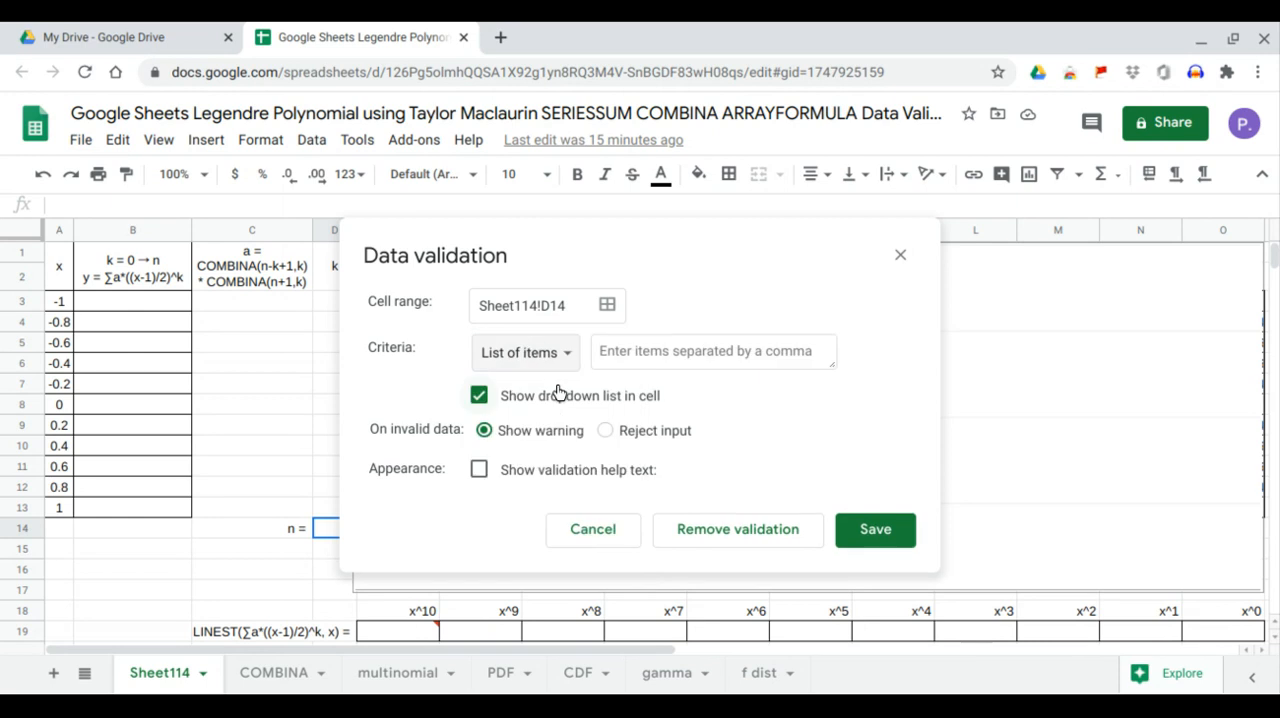
left_click(664, 351)
type("0,1,2,3,4,5,6,7,8,9,10")
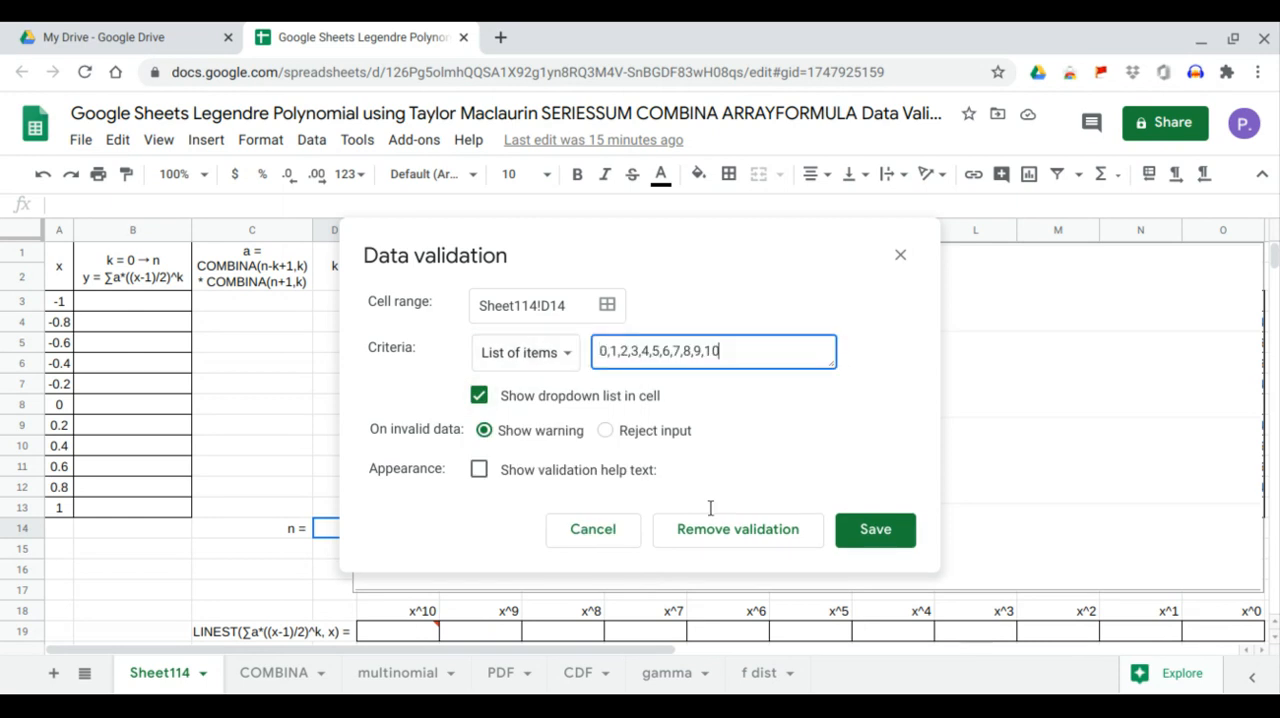
left_click(861, 540)
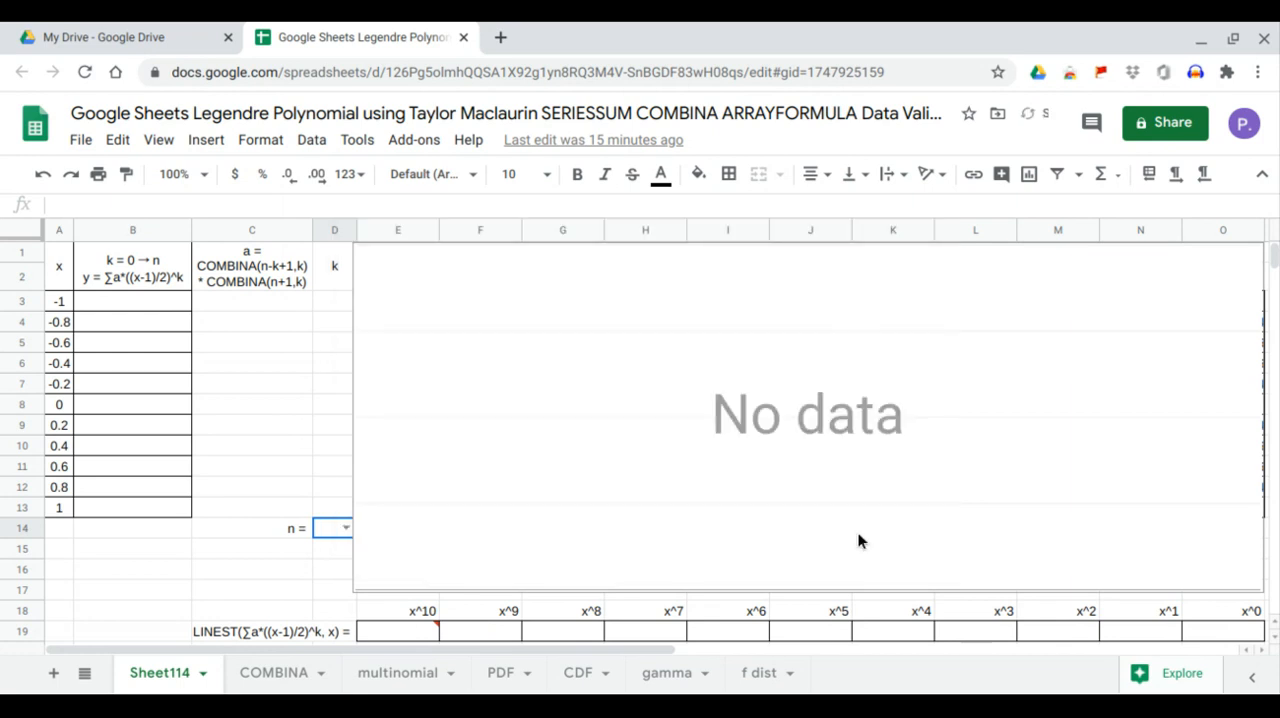
Shift the chart slightly to the right to uncover cell D14 and check the choices in its dropdown
left_click(377, 515)
left_click_drag(389, 519, 397, 517)
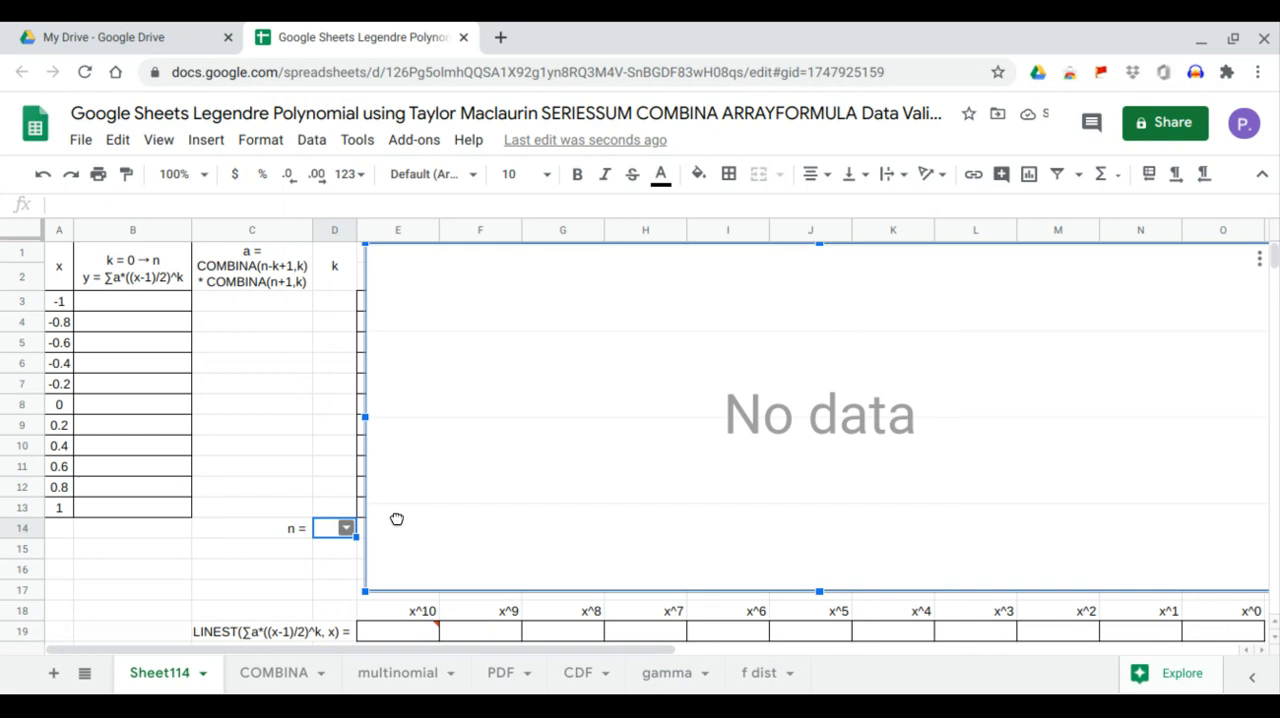
left_click(345, 530)
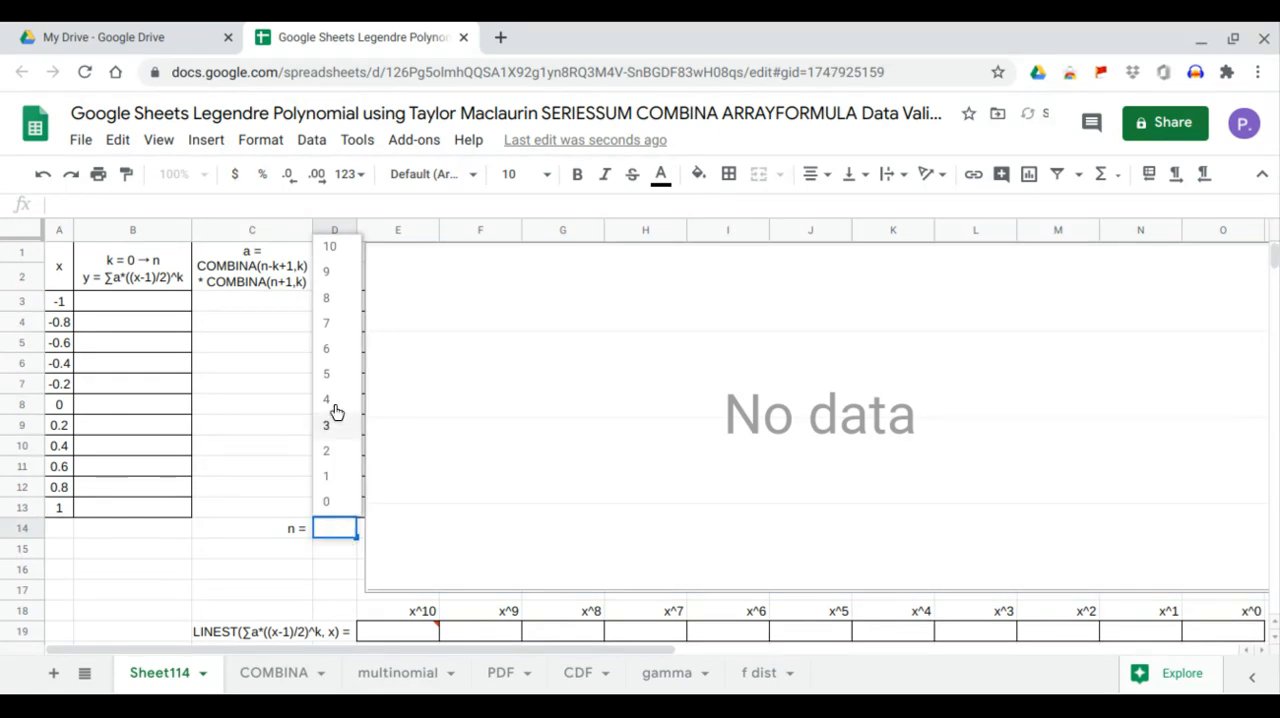
left_click(244, 566)
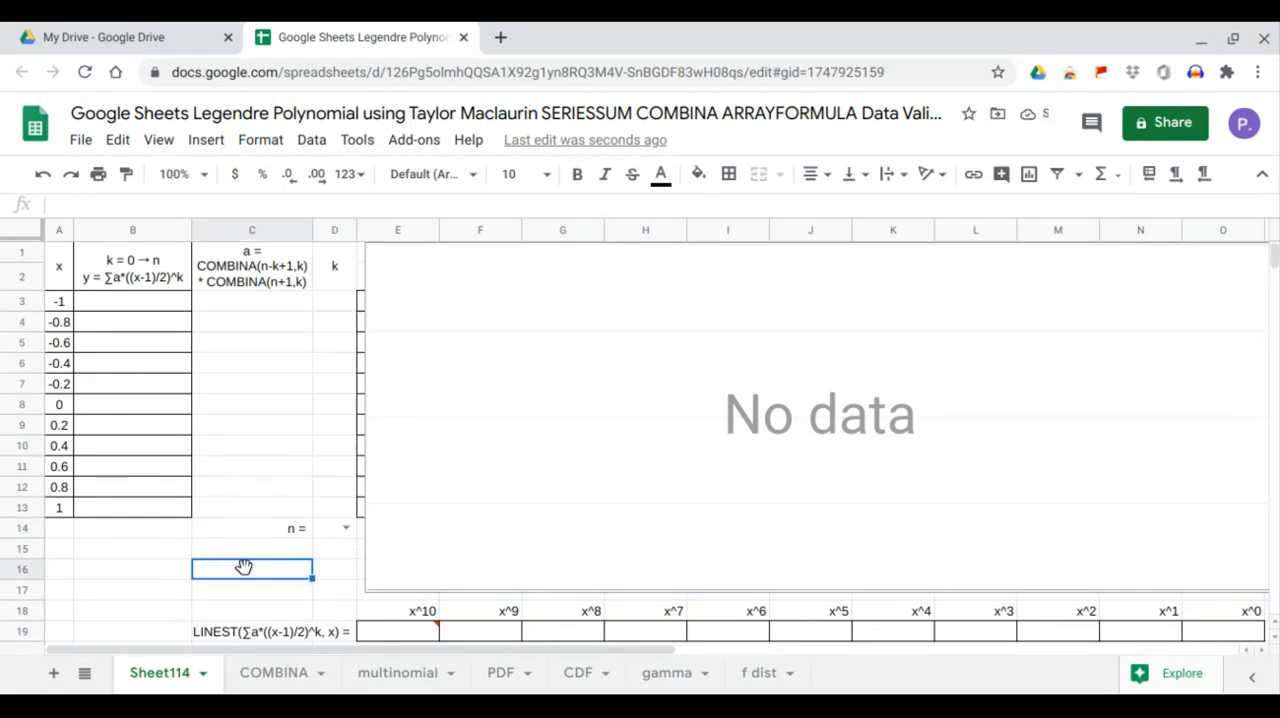
Enter the formula =SEQUENCE(D14+1,1,0,1) in D3 to generate the k values from 0 to n
left_click(341, 302)
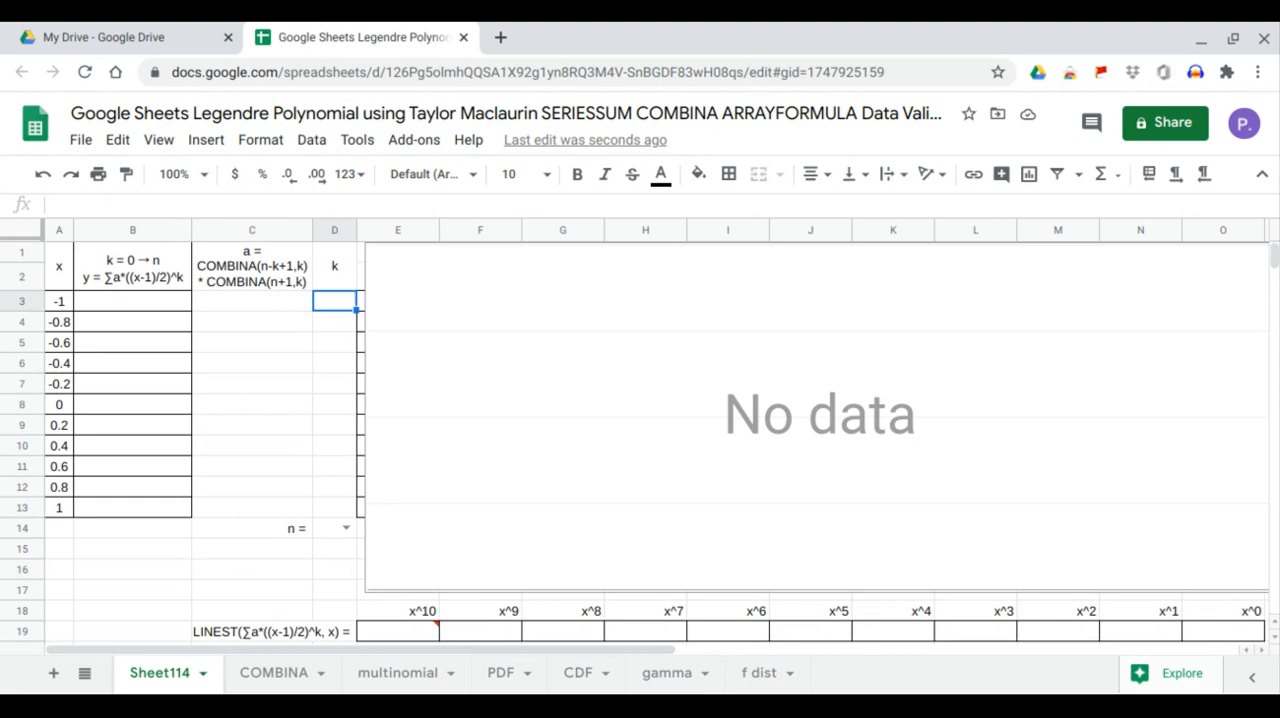
type("=")
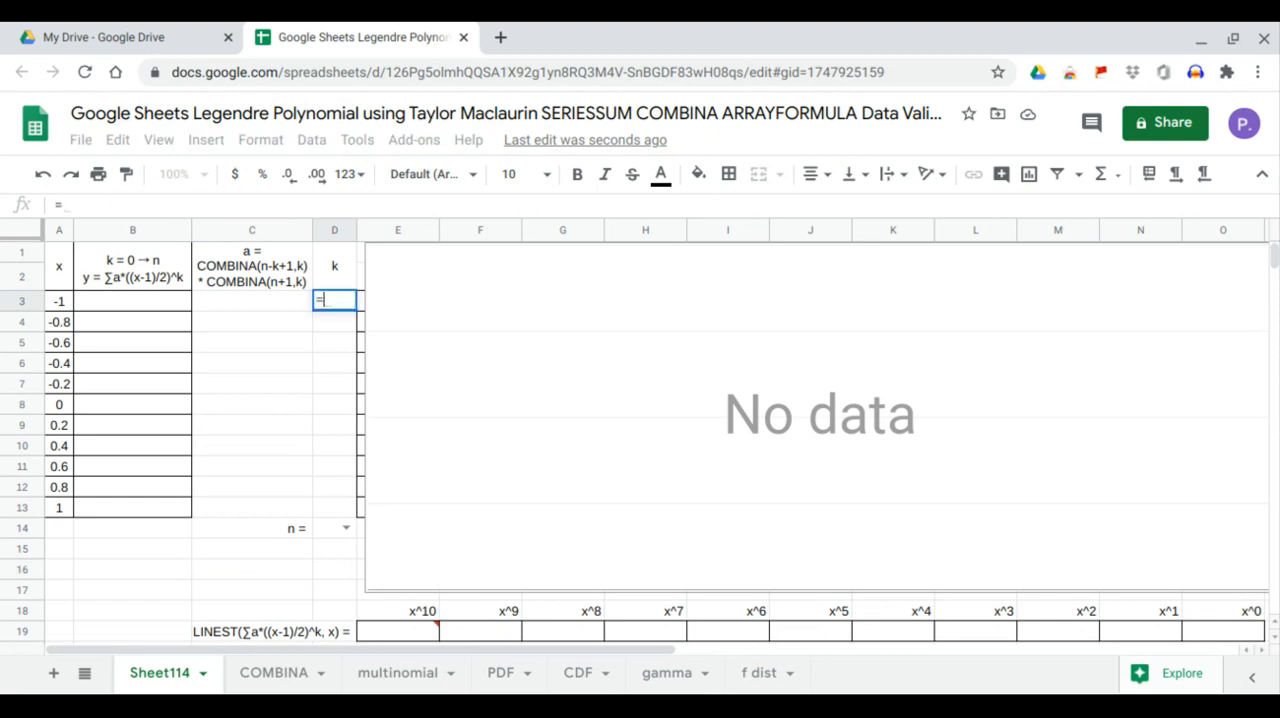
type("seq")
key("Tab")
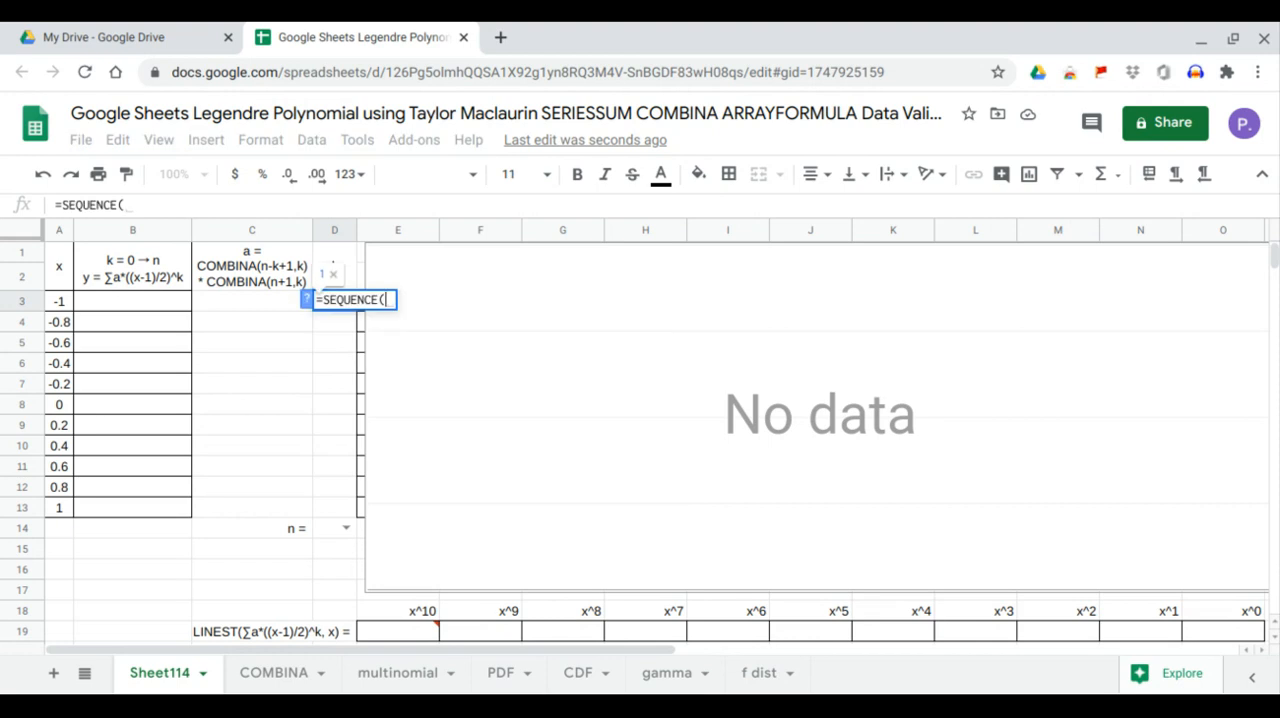
left_click(319, 529)
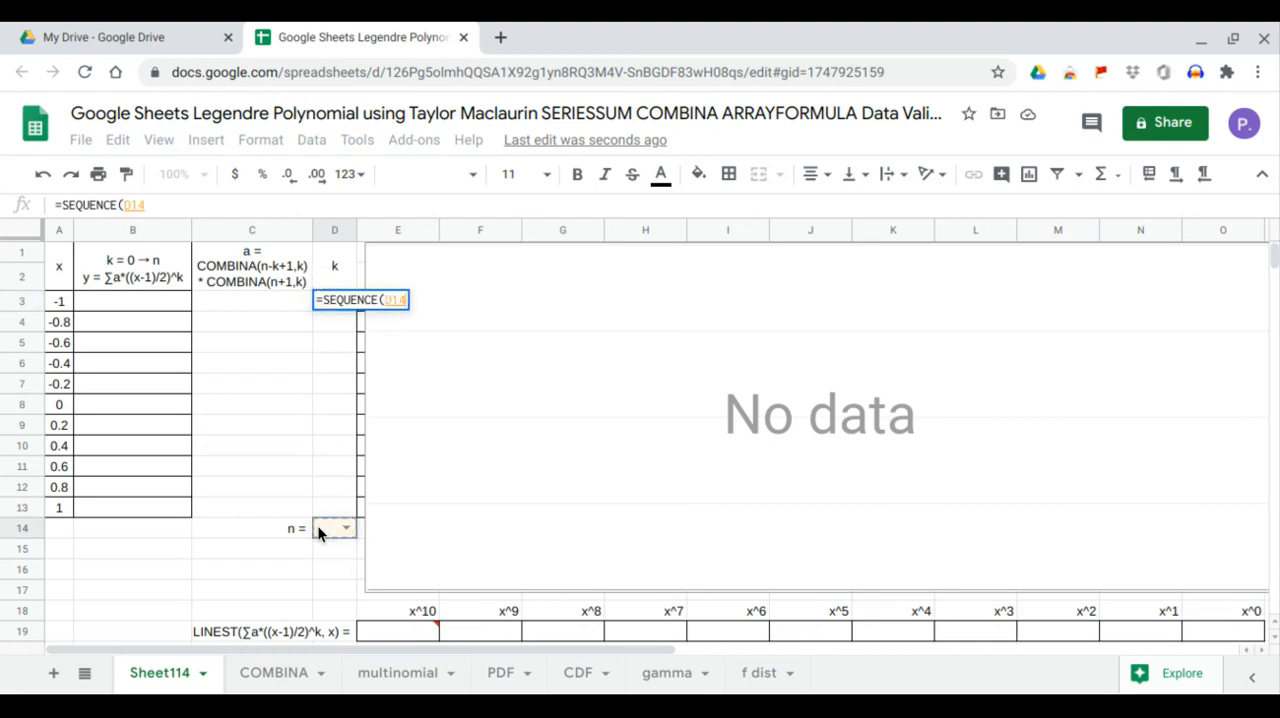
type("+1")
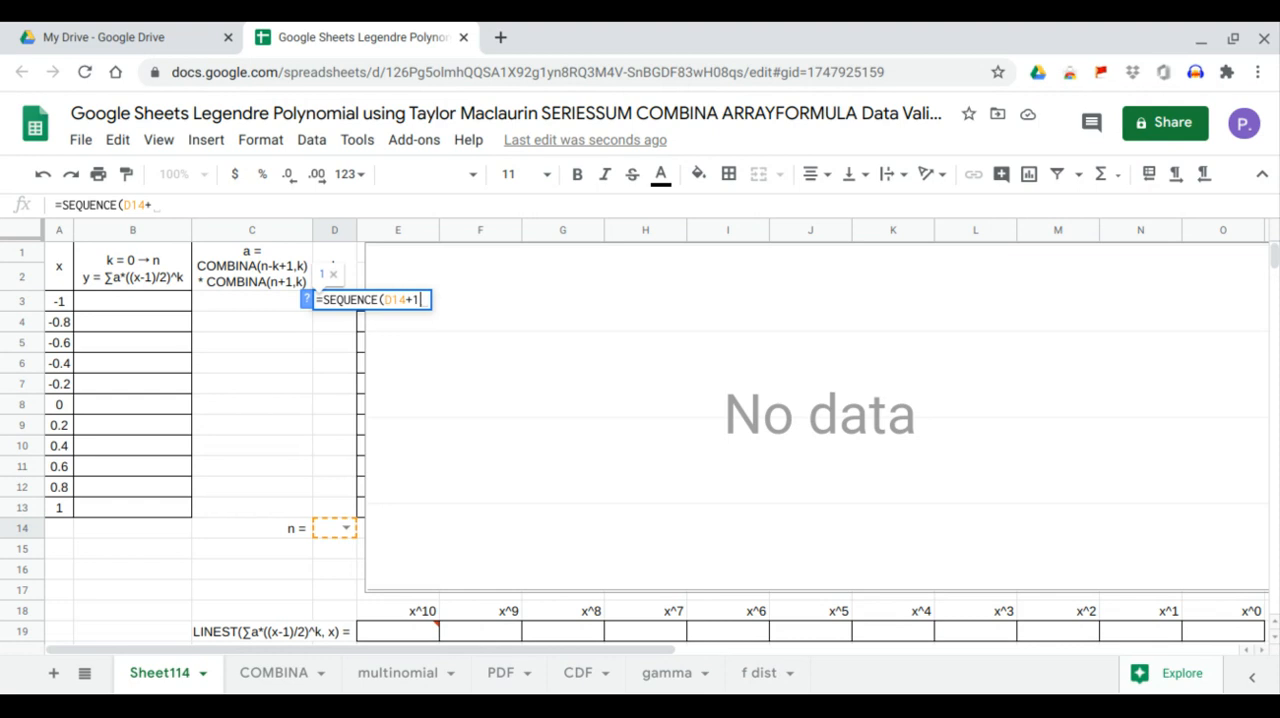
type(",1,0,1")
key("Return")
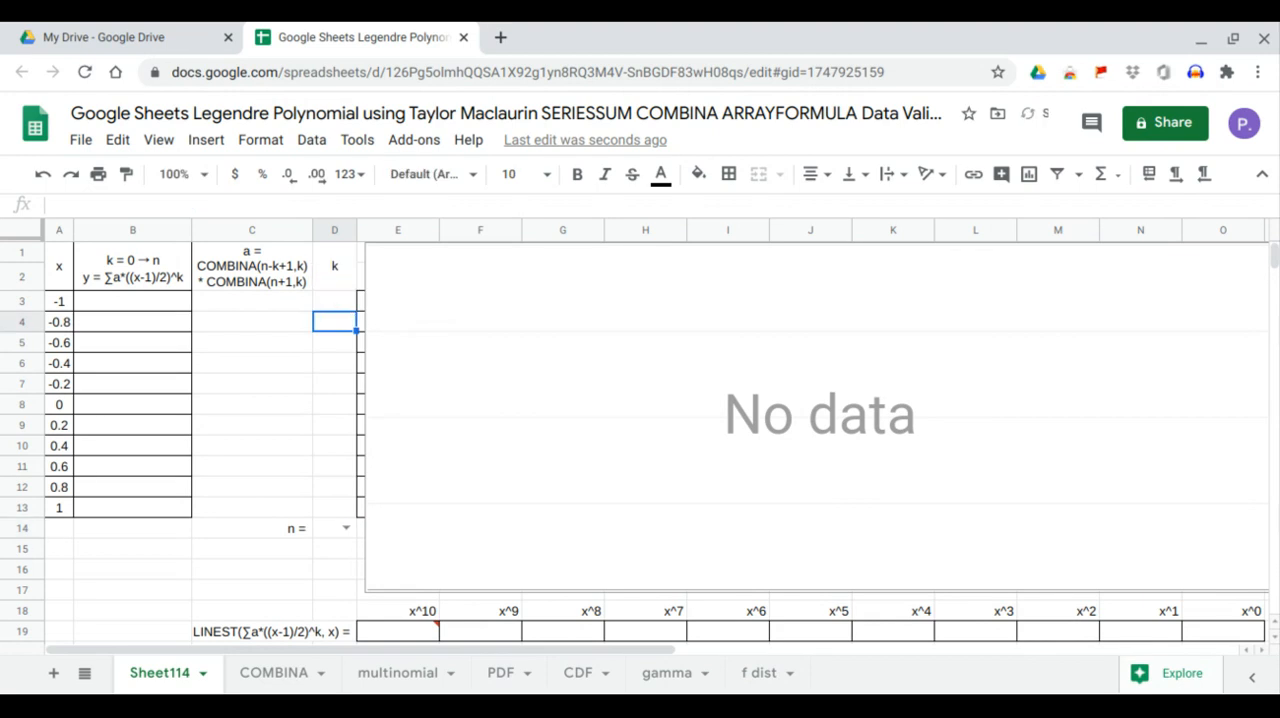
Set n in D14 to 0, 1, 2 and 3 in turn to test the k sequence, leaving it at 3
left_click(345, 528)
left_click(339, 508)
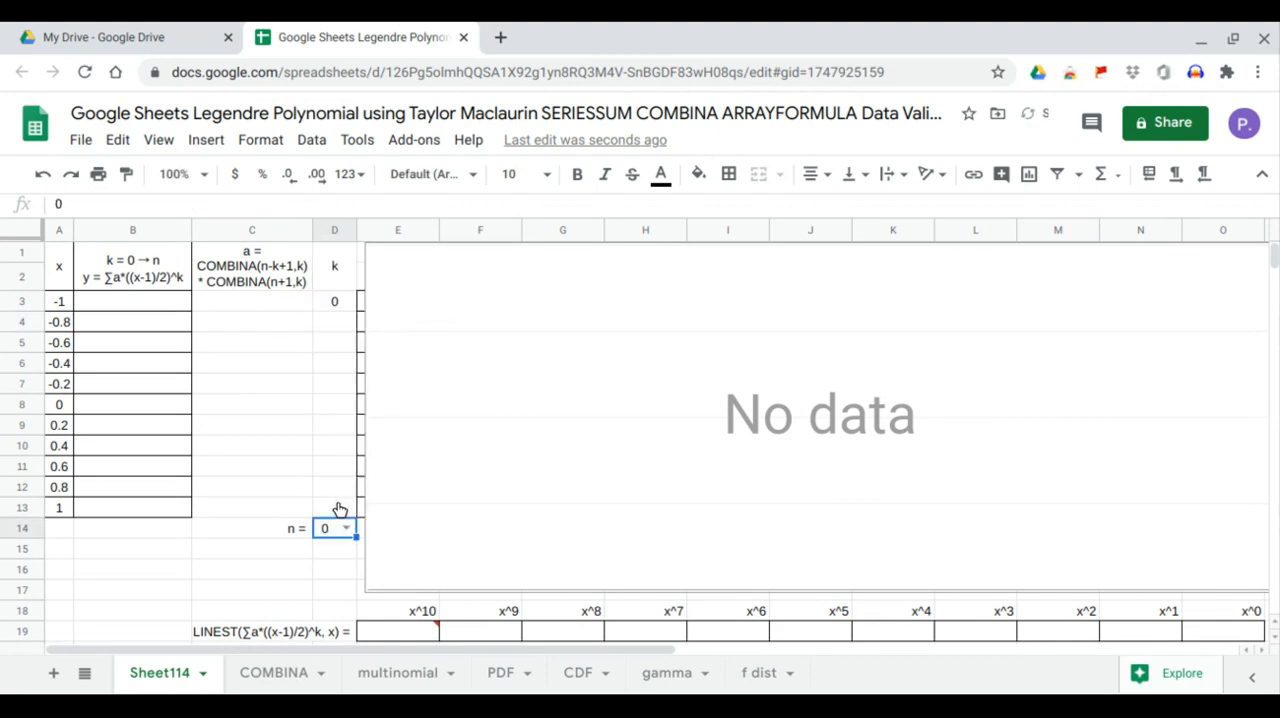
left_click(347, 530)
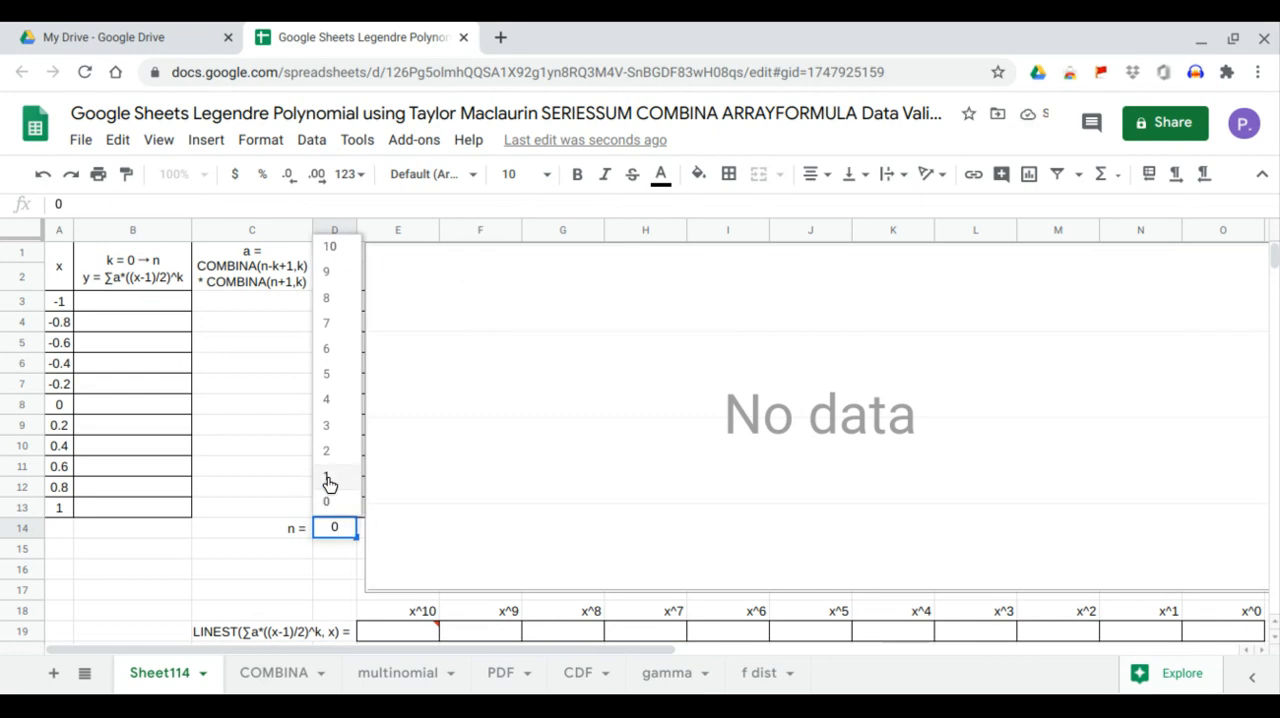
left_click(330, 485)
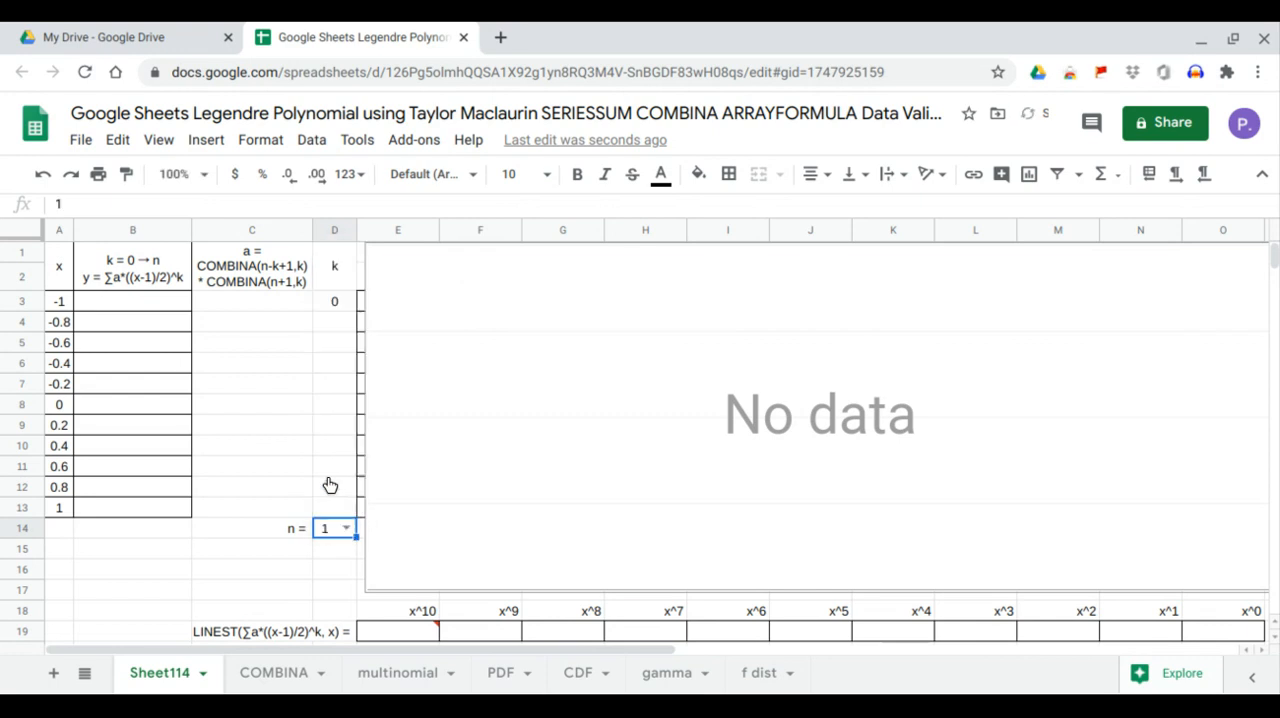
left_click(346, 529)
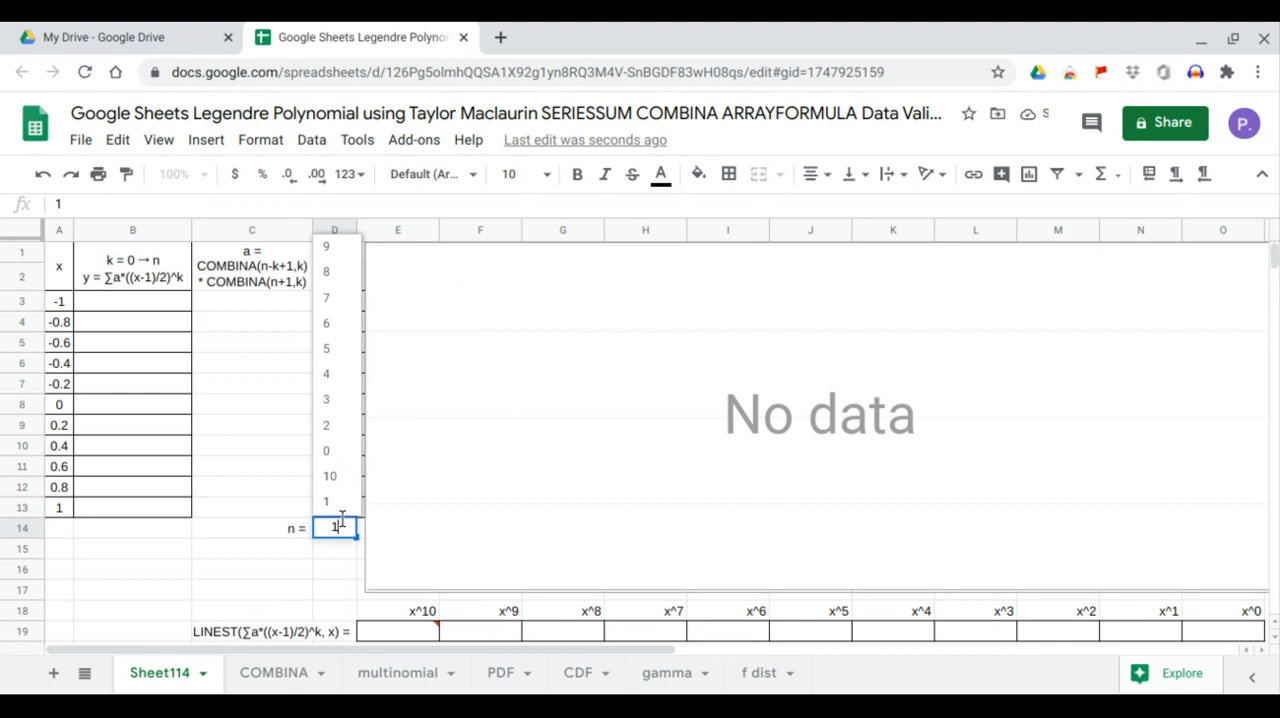
left_click(330, 430)
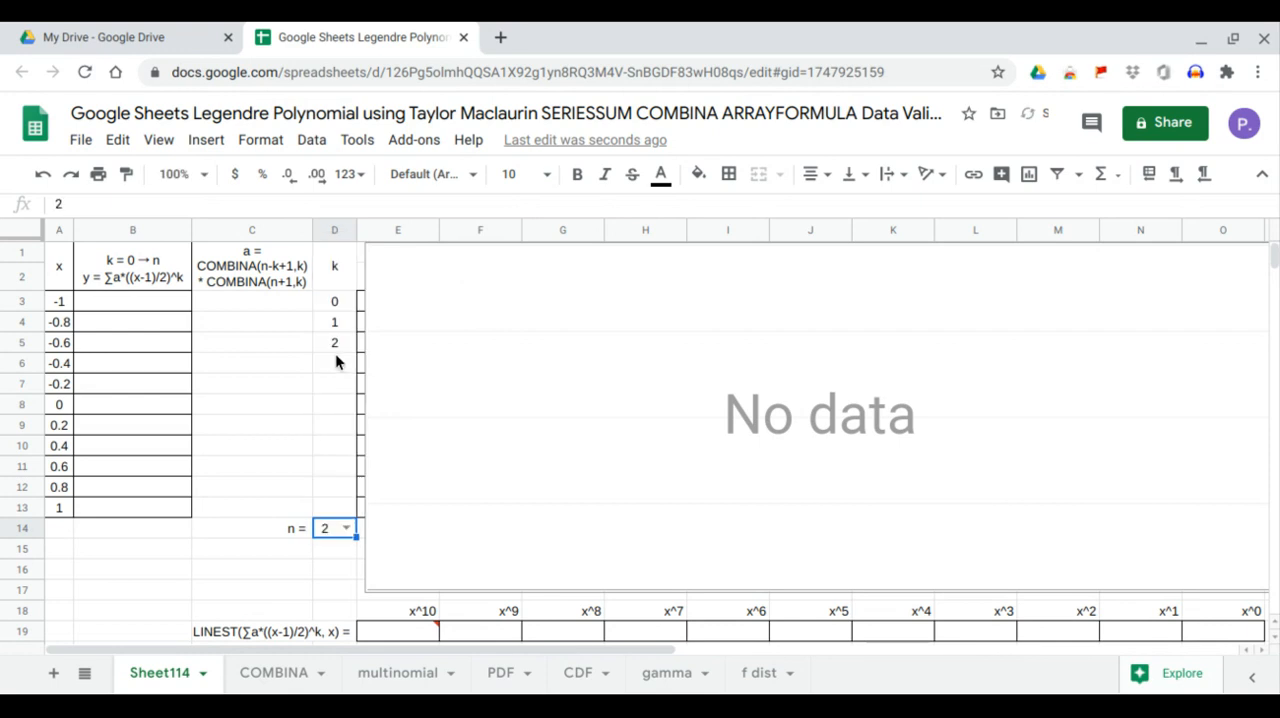
left_click(344, 529)
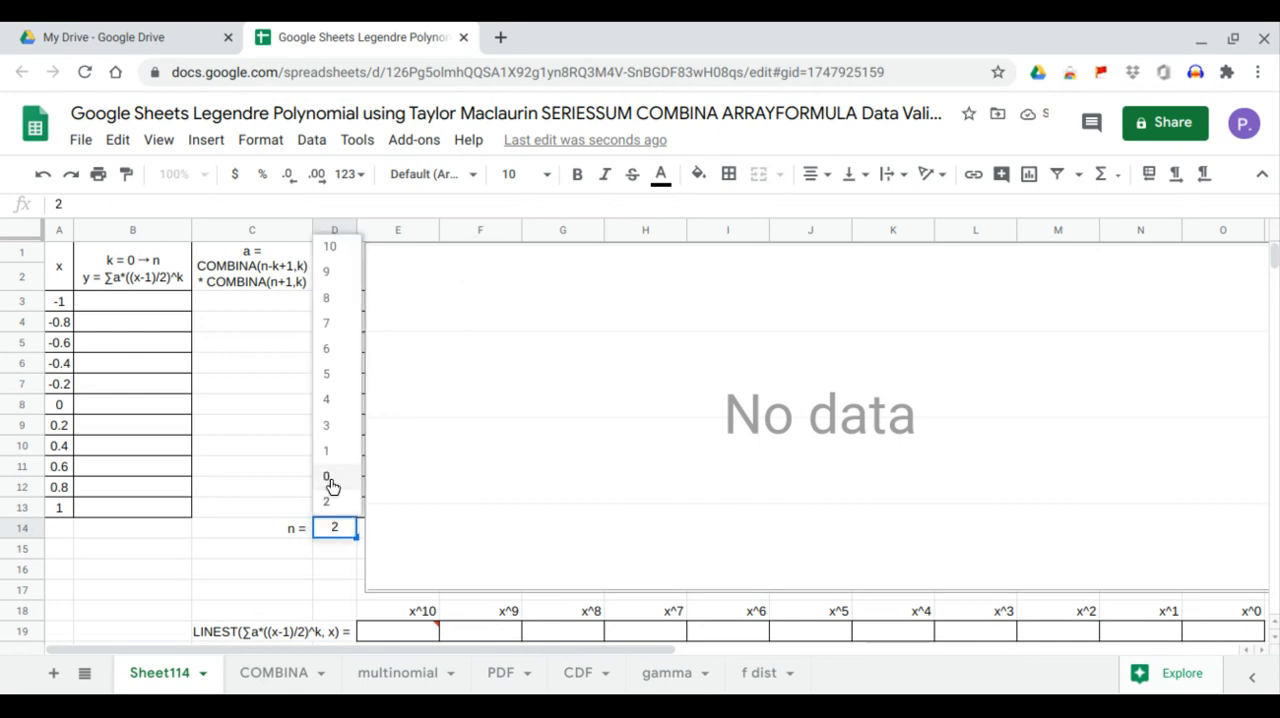
left_click(330, 428)
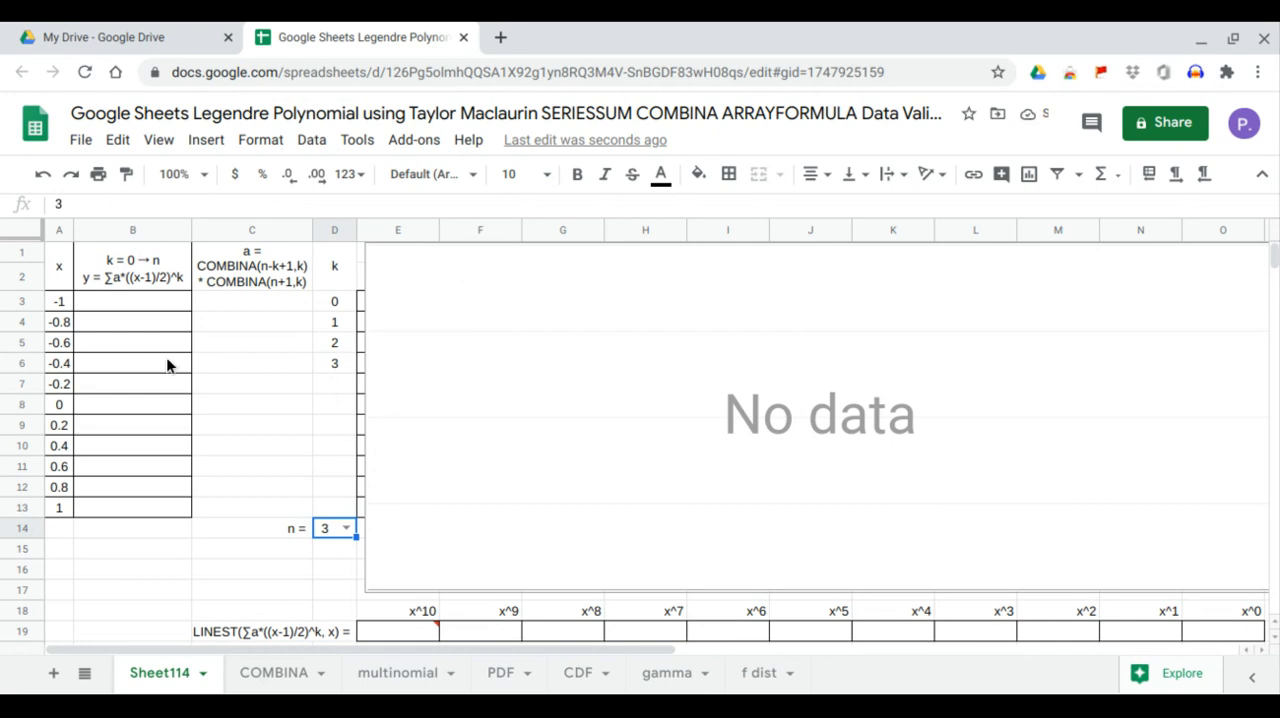
Begin the y formula in B3 with =ARRAYFORMULA(SERIESSUM((A3:A13-1)/2, using the x values as the series input
left_click(178, 303)
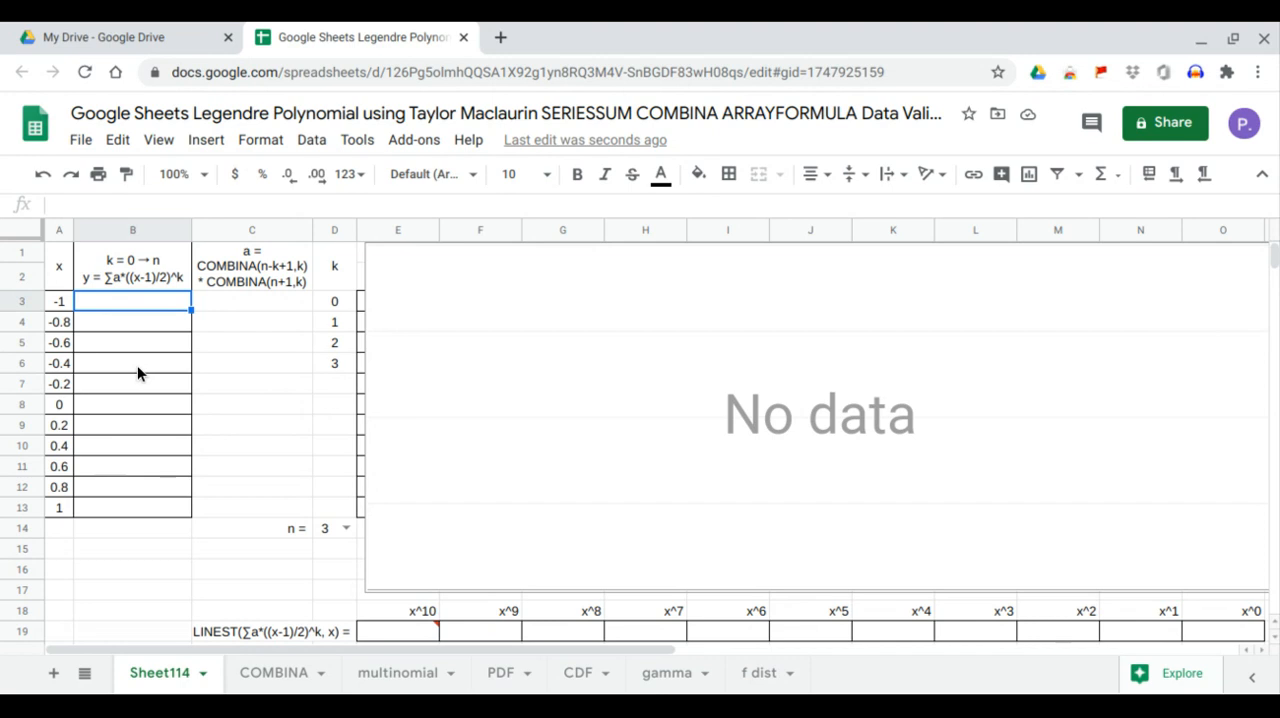
type("=arr")
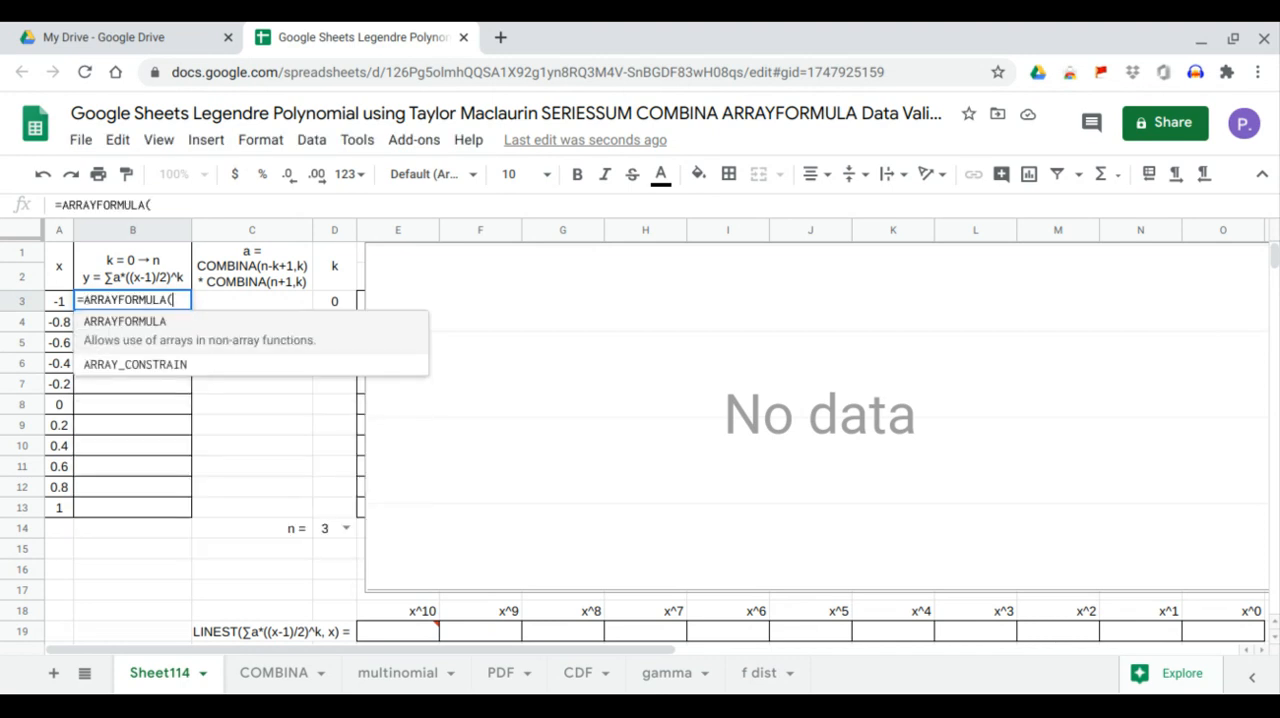
key("Tab")
type("ser")
key("Tab")
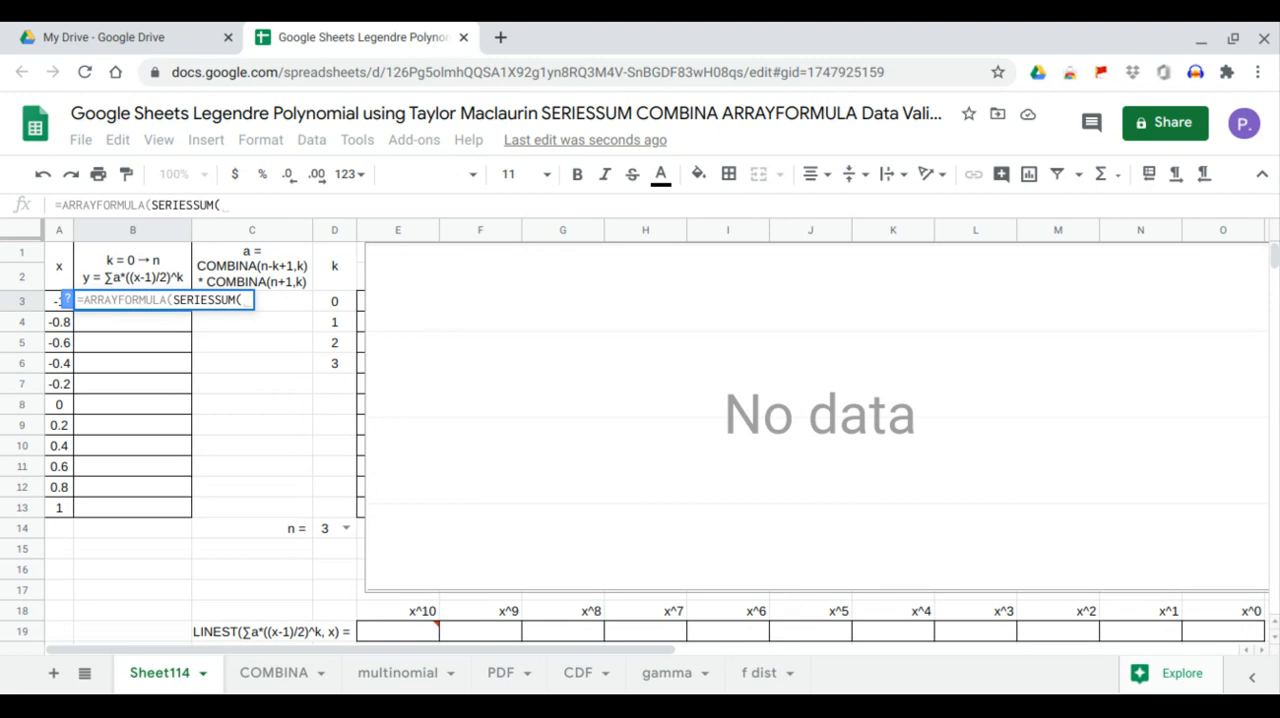
type("(1-")
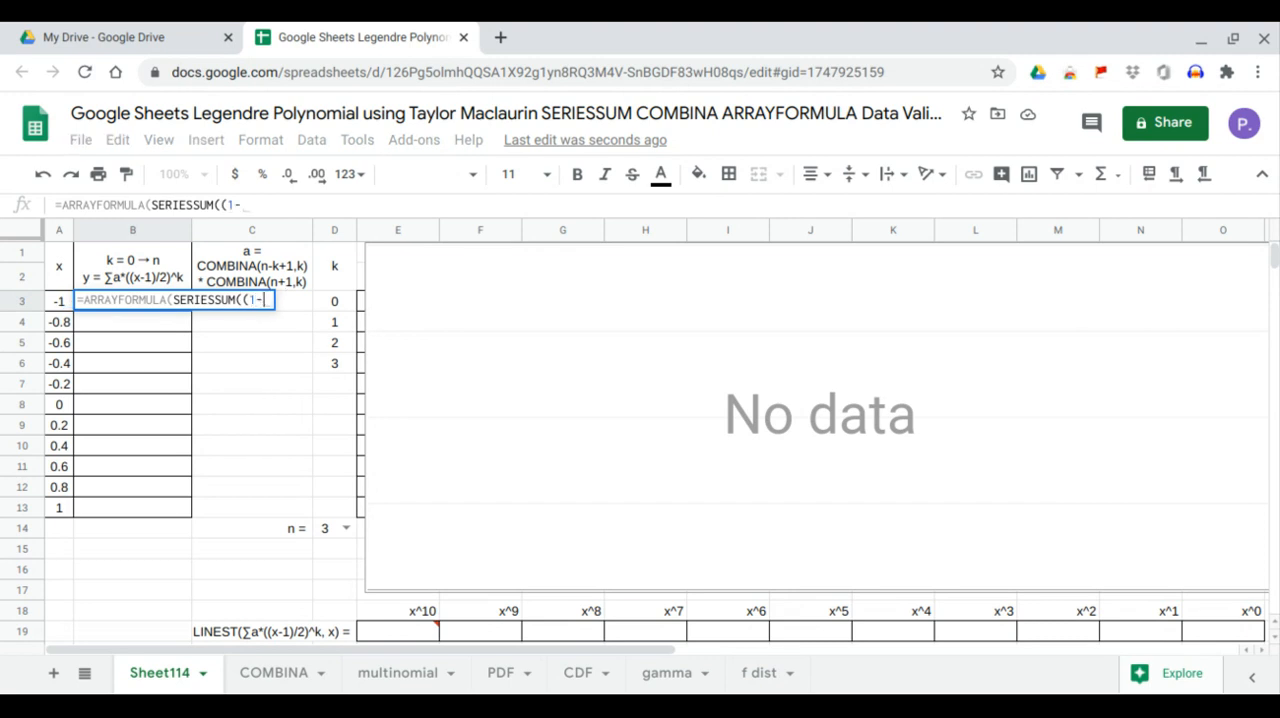
key("BackSpace")
key("BackSpace")
left_click_drag(60, 301, 60, 425)
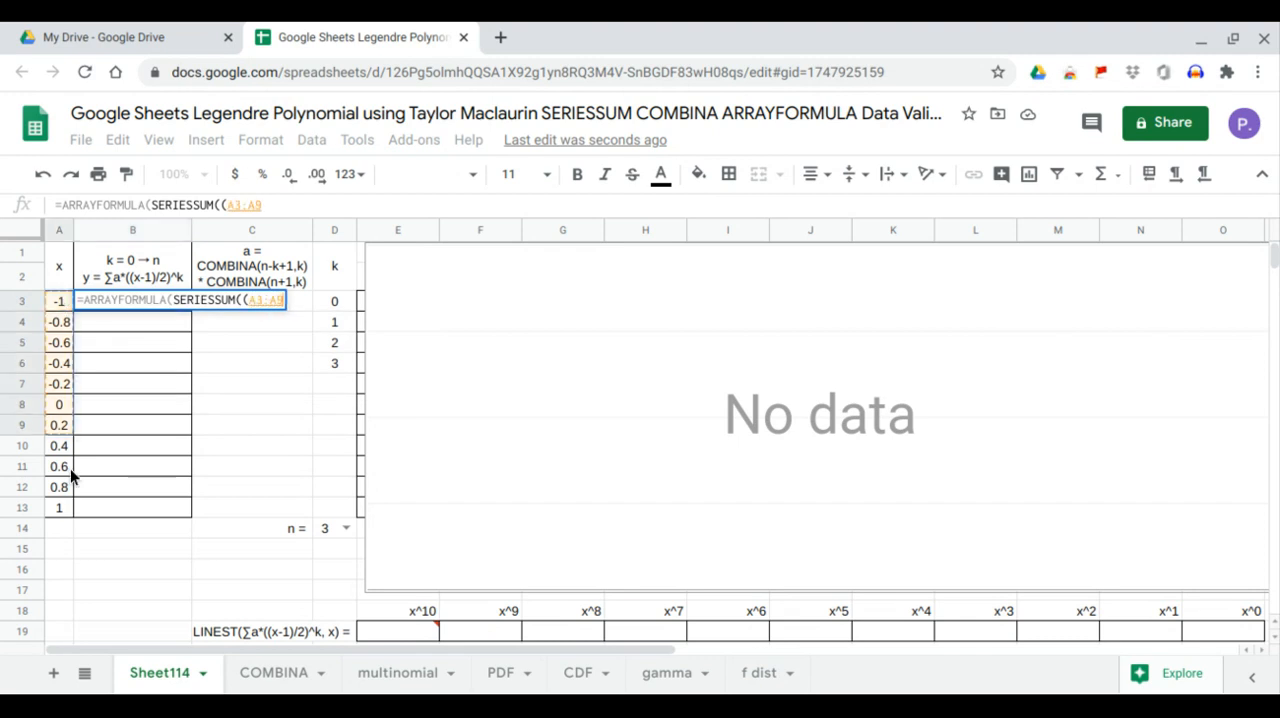
left_click_drag(70, 468, 2, 497)
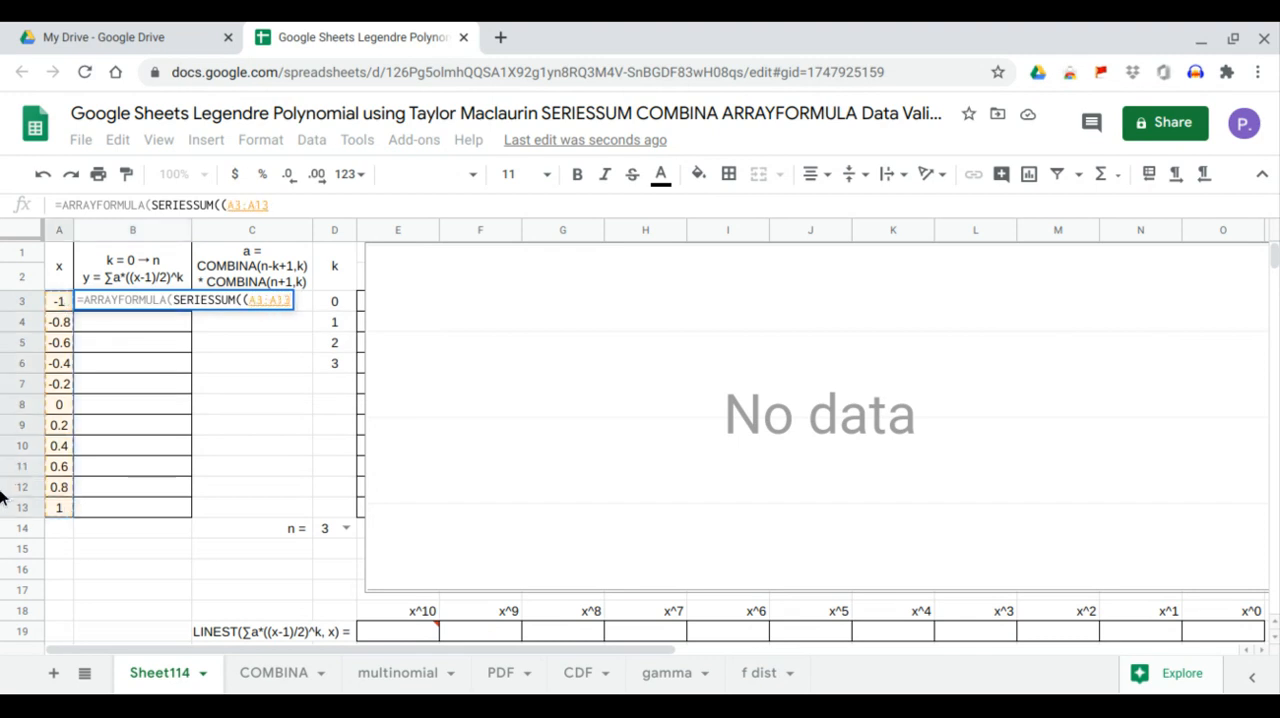
type("-1")
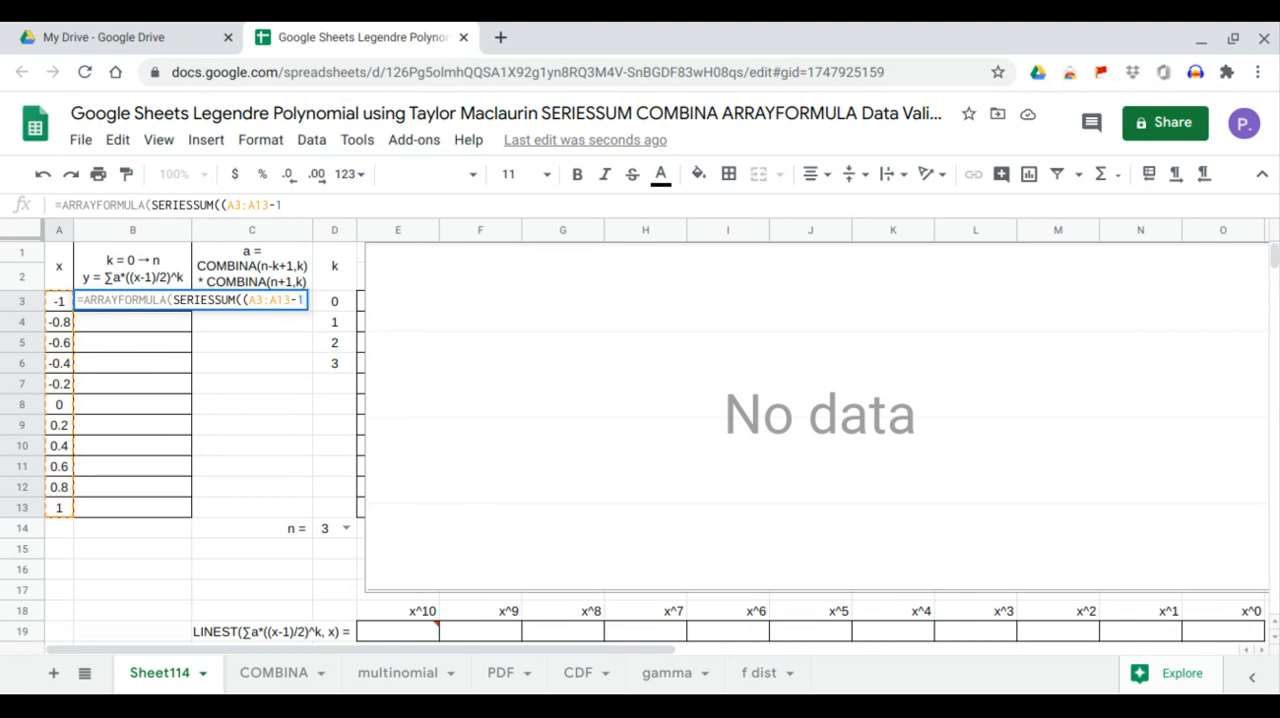
type(")/2")
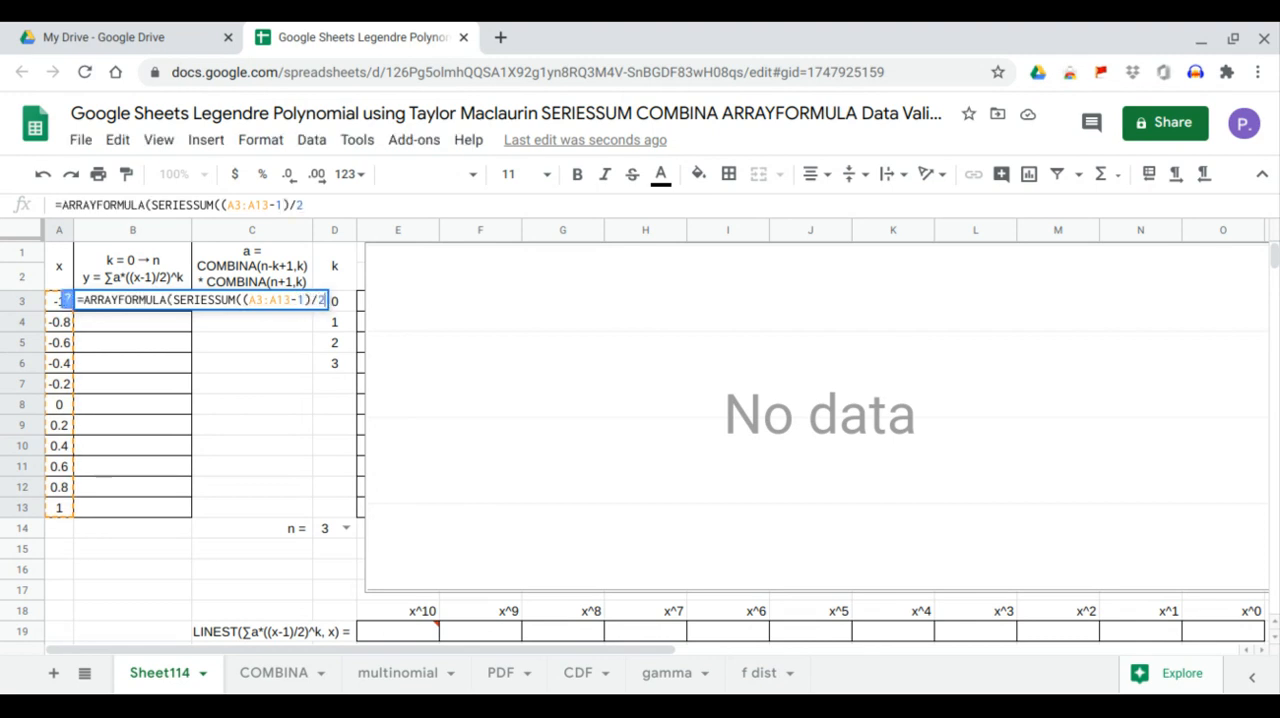
type(",0,1,")
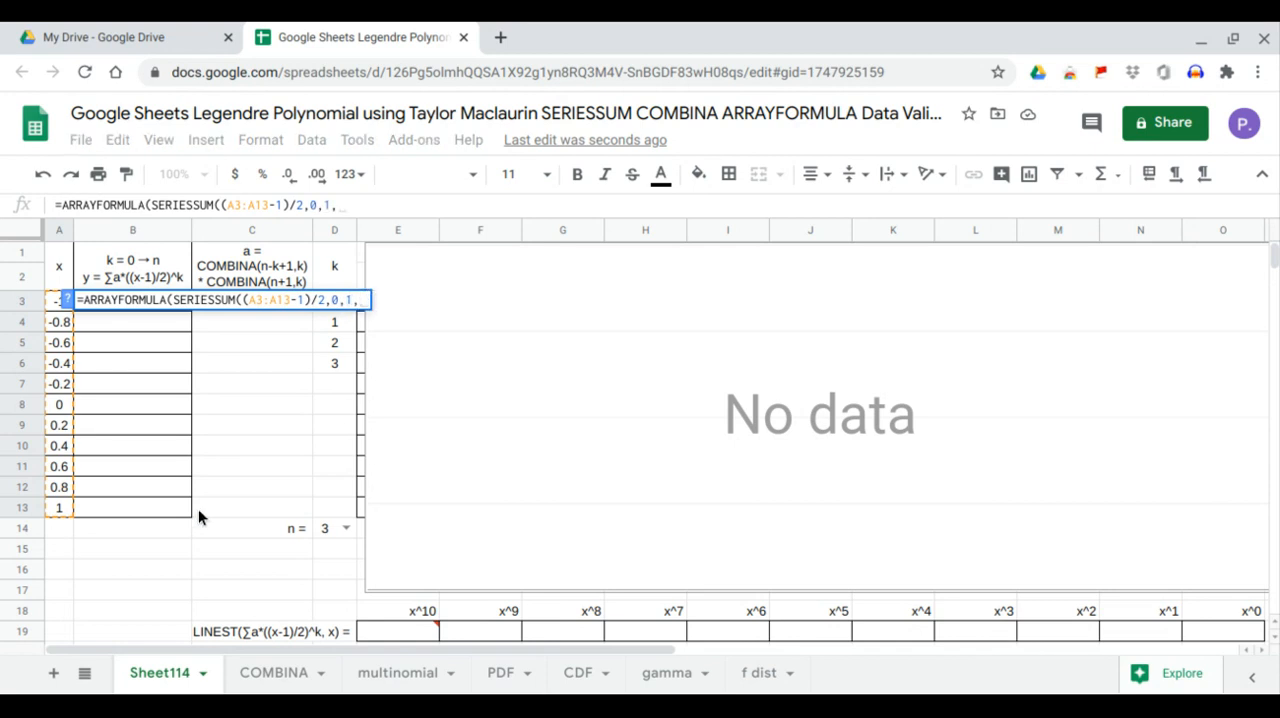
Complete the SERIESSUM formula with initial exponent 0, step 1 and coefficient range C3:C13
left_click_drag(227, 509, 229, 445)
left_click_drag(229, 395, 198, 292)
key("Return")
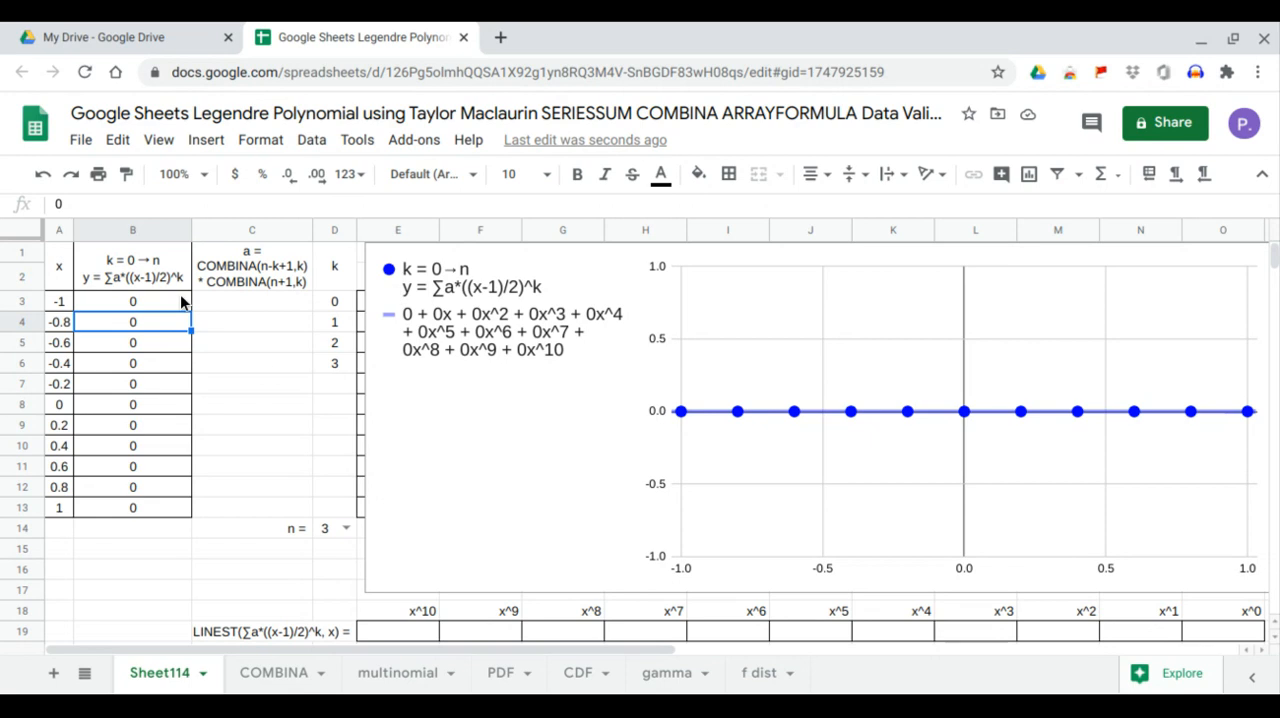
Enter the formula =ARRAYFORMULA(COMBINA(D14-D3:D13+1,D3:D13)) in C3 for the first factor of the coefficients a
left_click(229, 302)
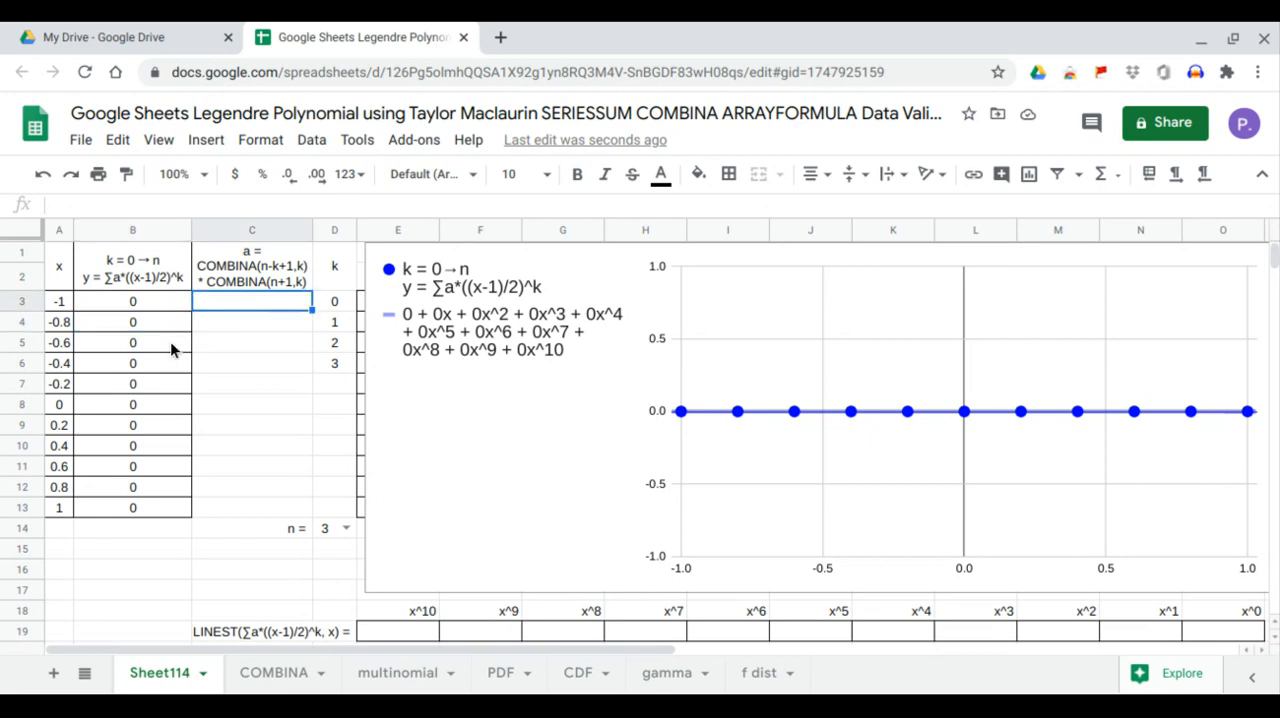
type("=")
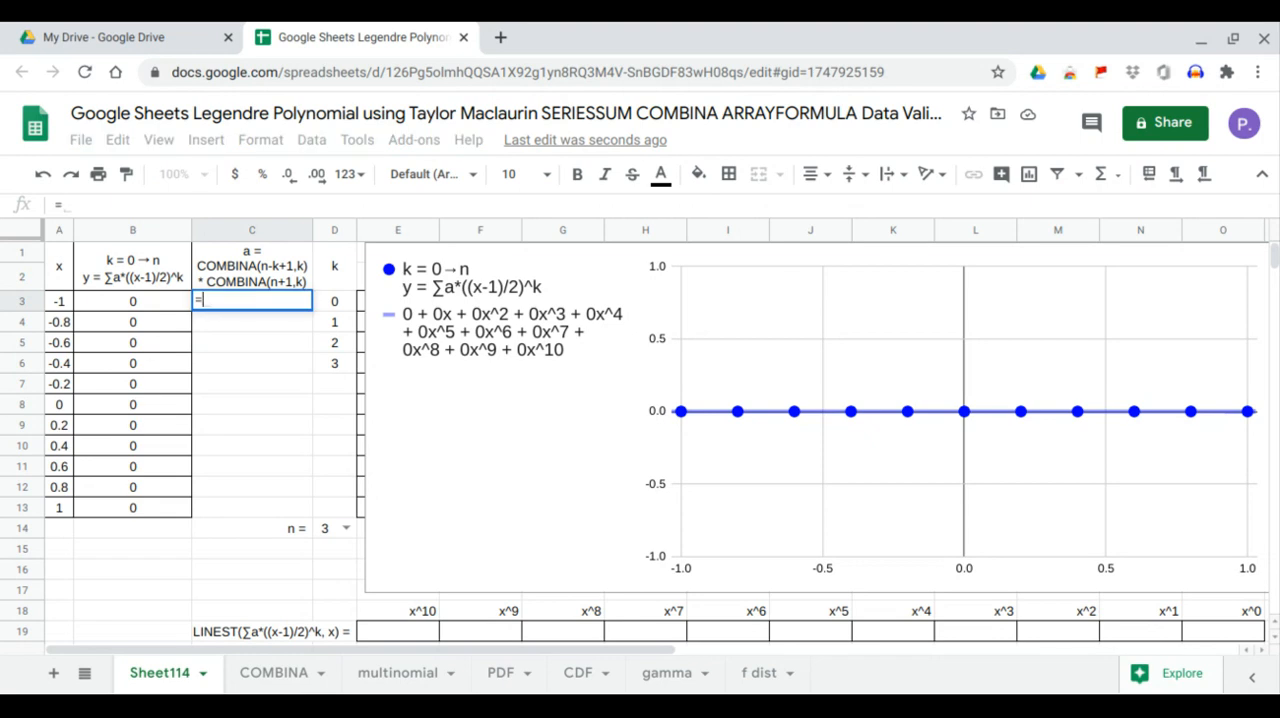
type("arr")
key("Tab")
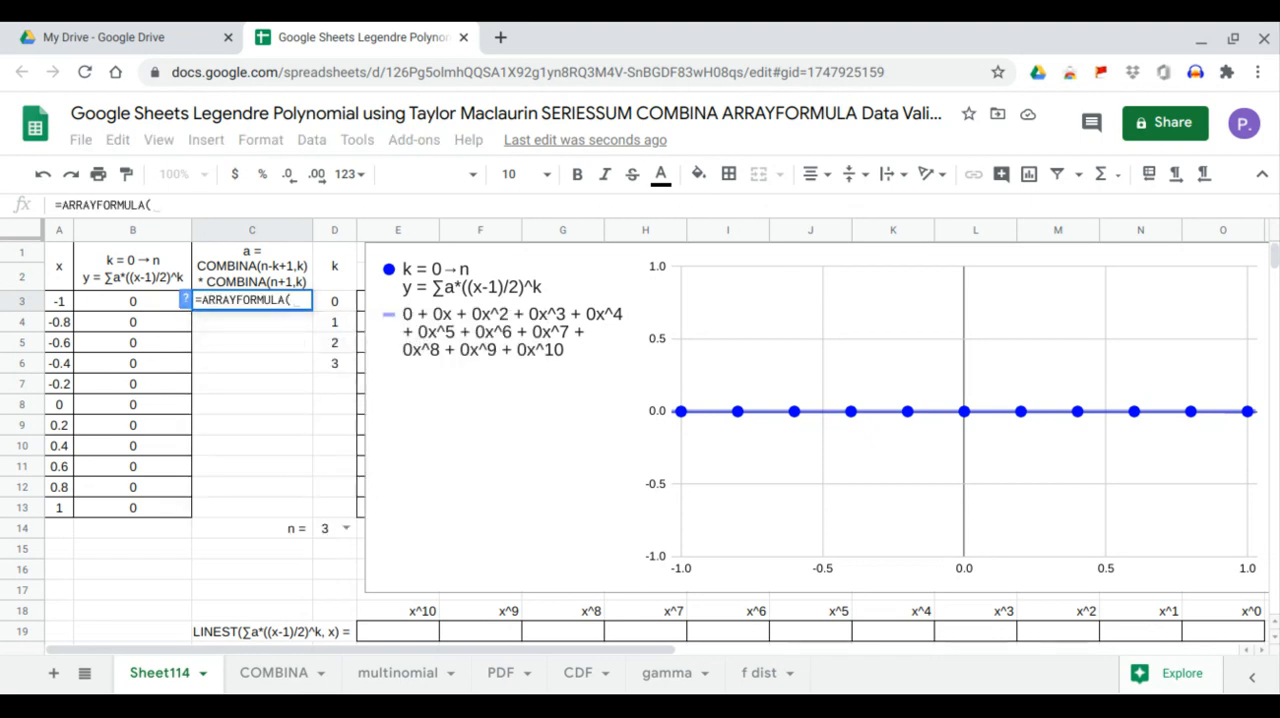
type("com")
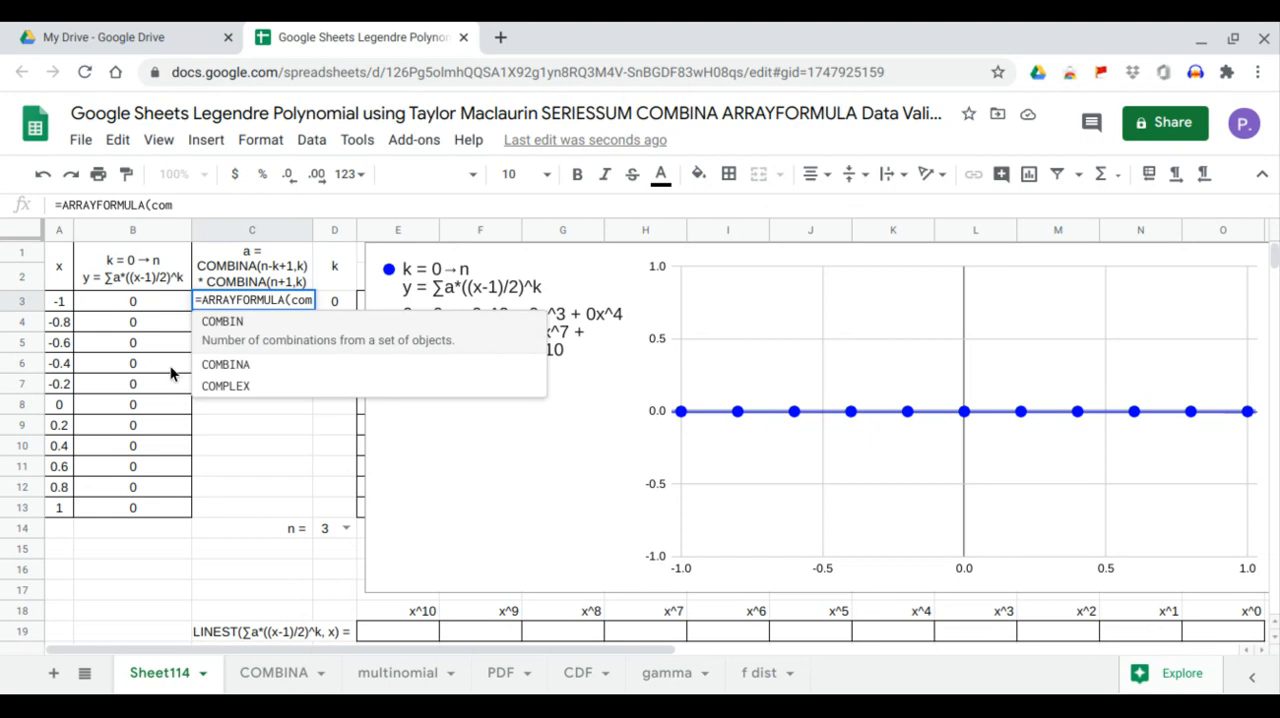
left_click(210, 369)
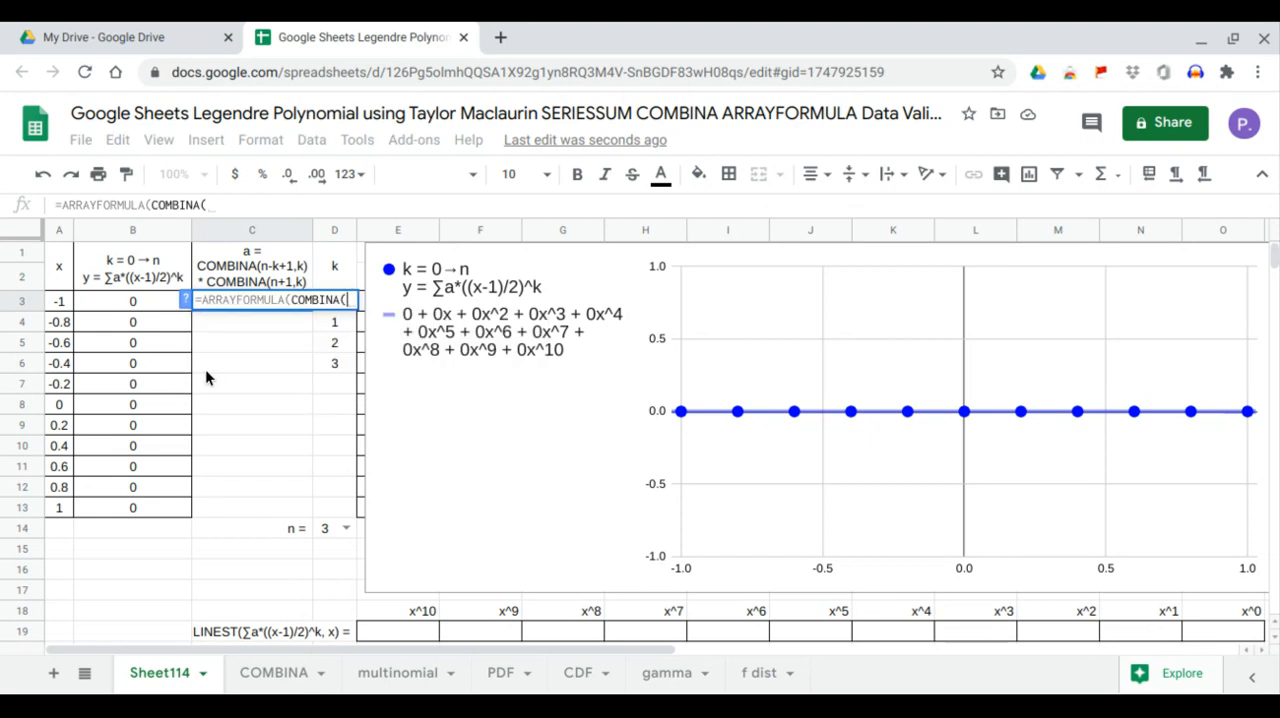
left_click(318, 533)
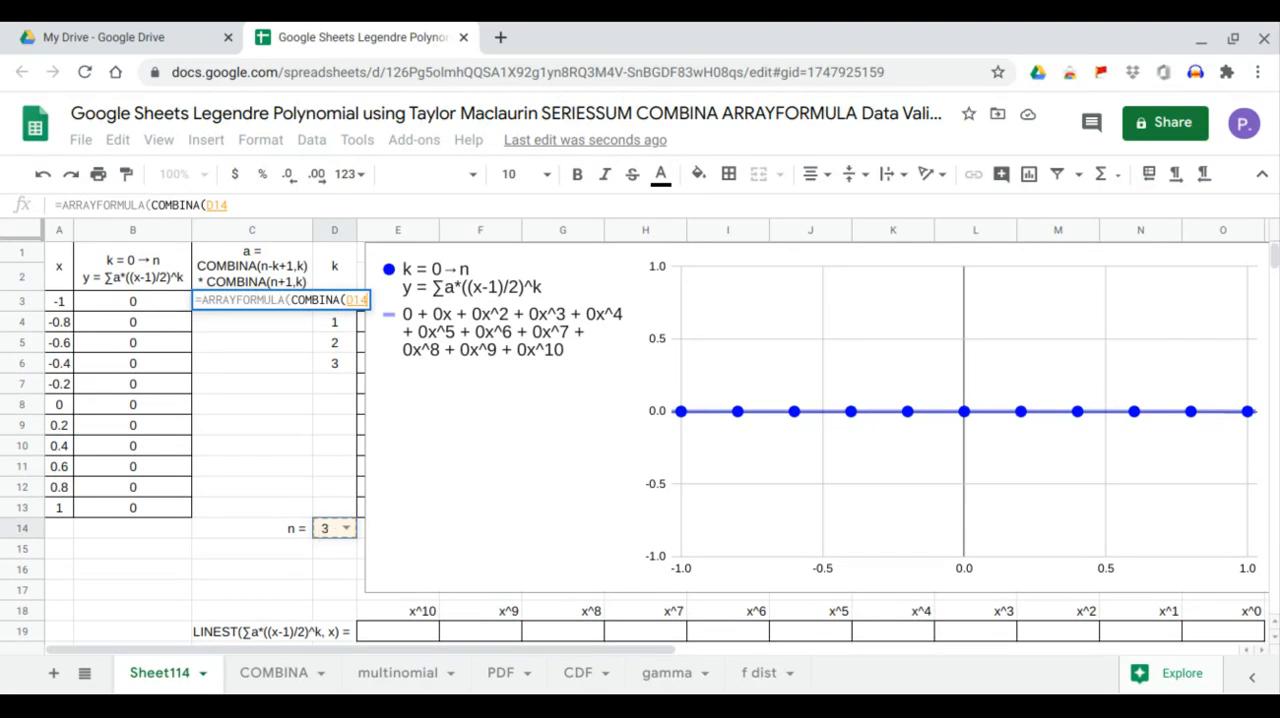
type("-")
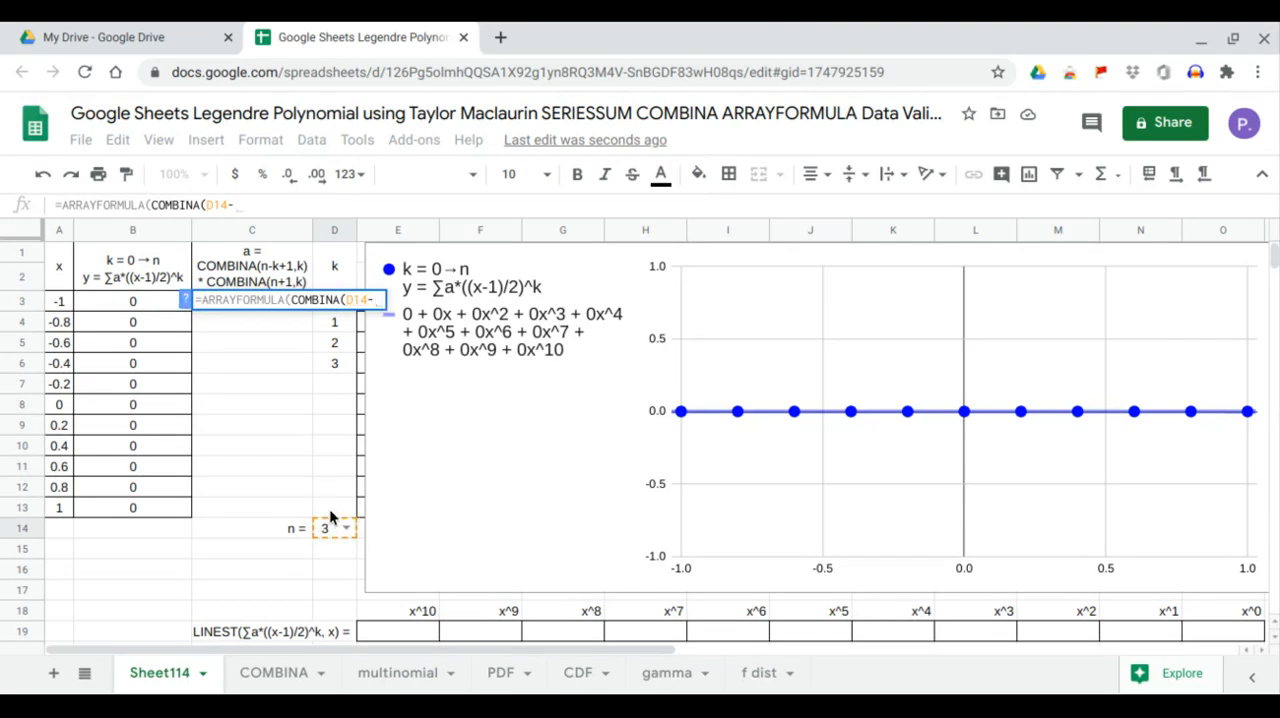
left_click_drag(334, 510, 337, 301)
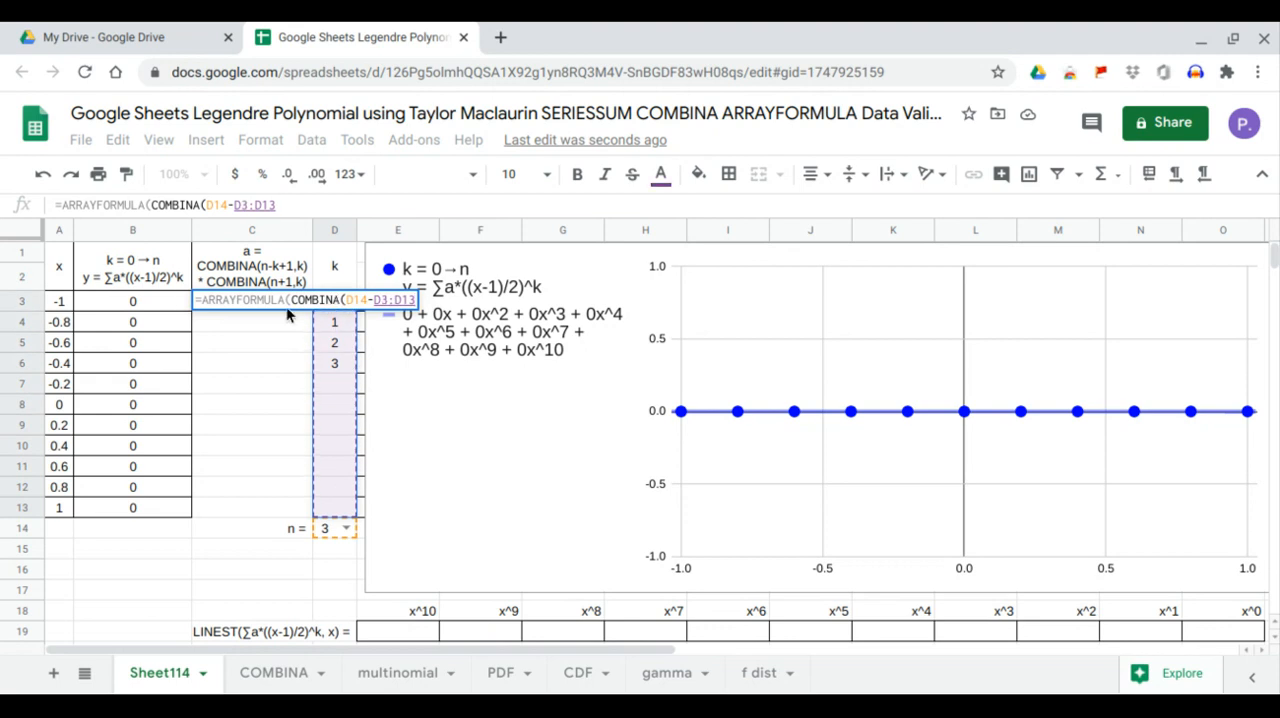
type("+1,")
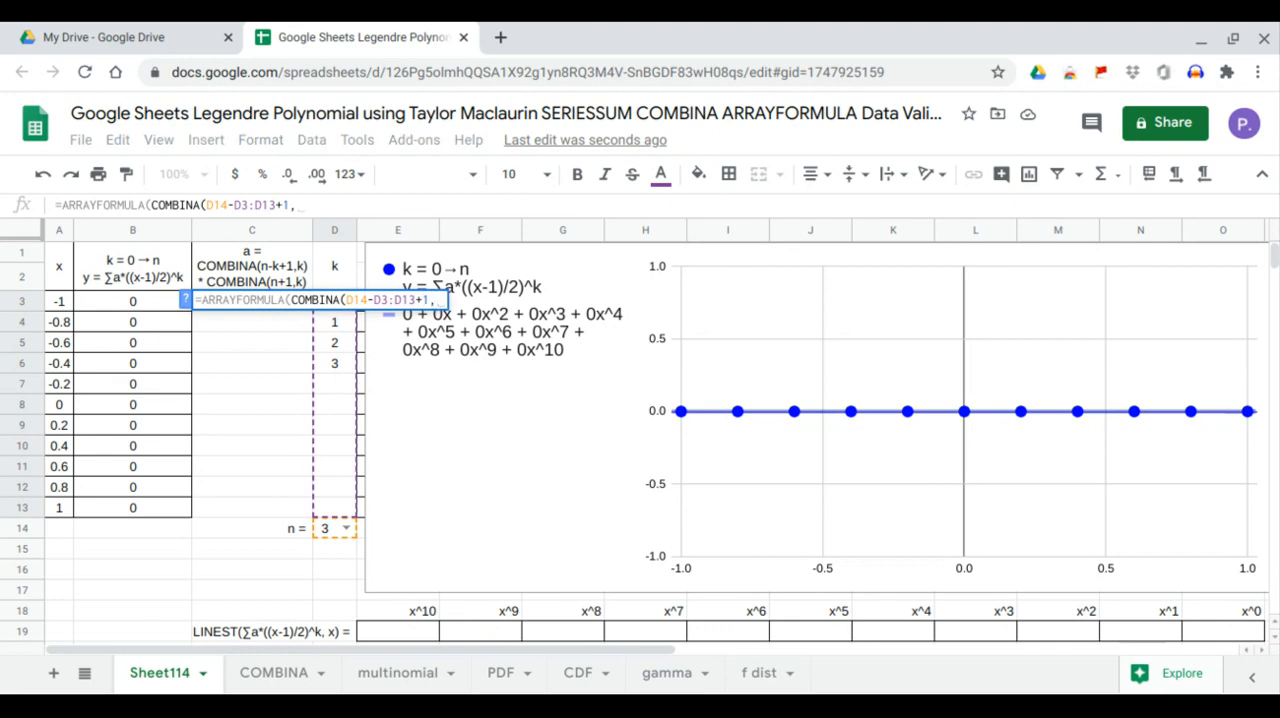
left_click_drag(340, 508, 331, 314)
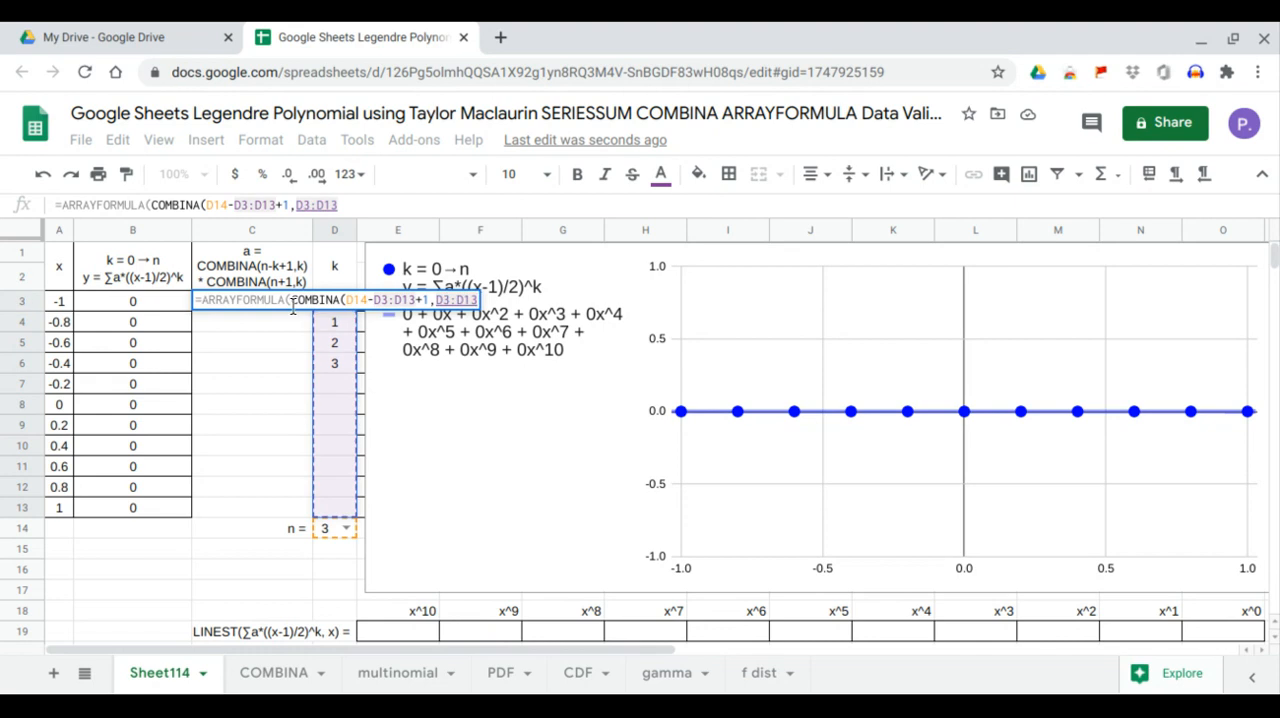
key("Return")
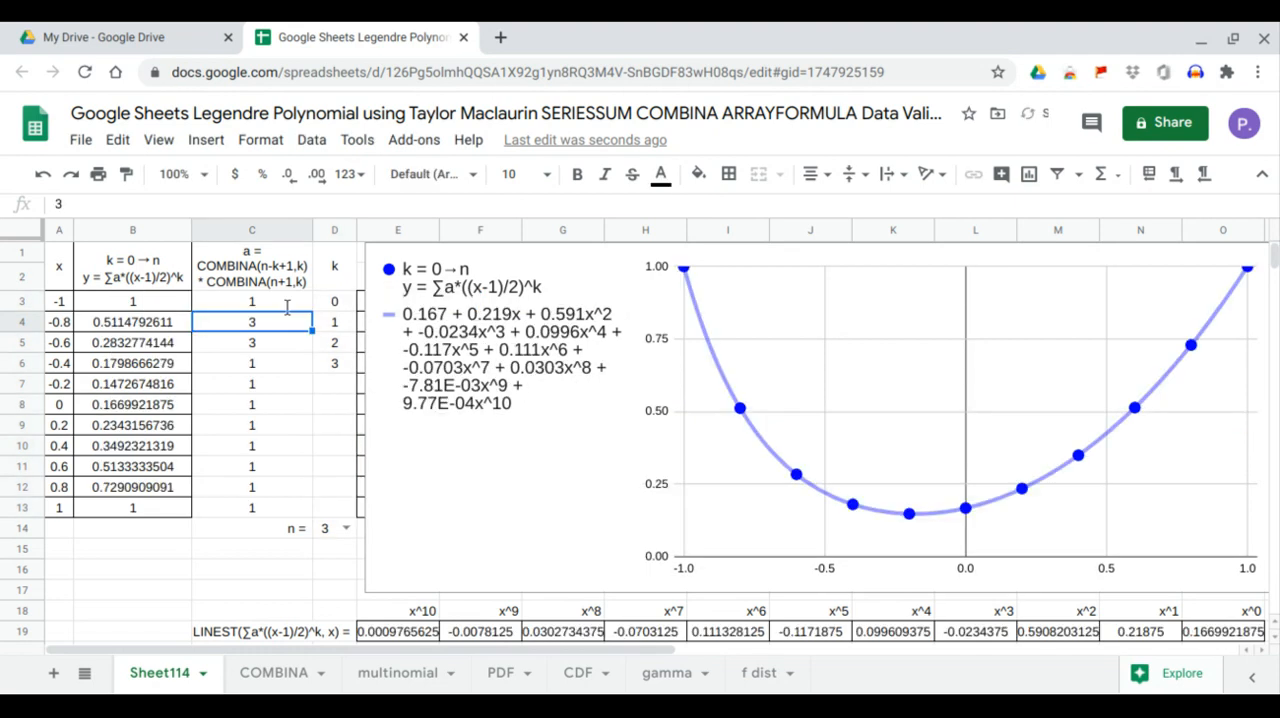
Insert an IF function around COMBINA in the C3 formula, with an empty condition and 0 as the value if true
left_click_drag(337, 383, 341, 506)
left_click_drag(266, 383, 272, 505)
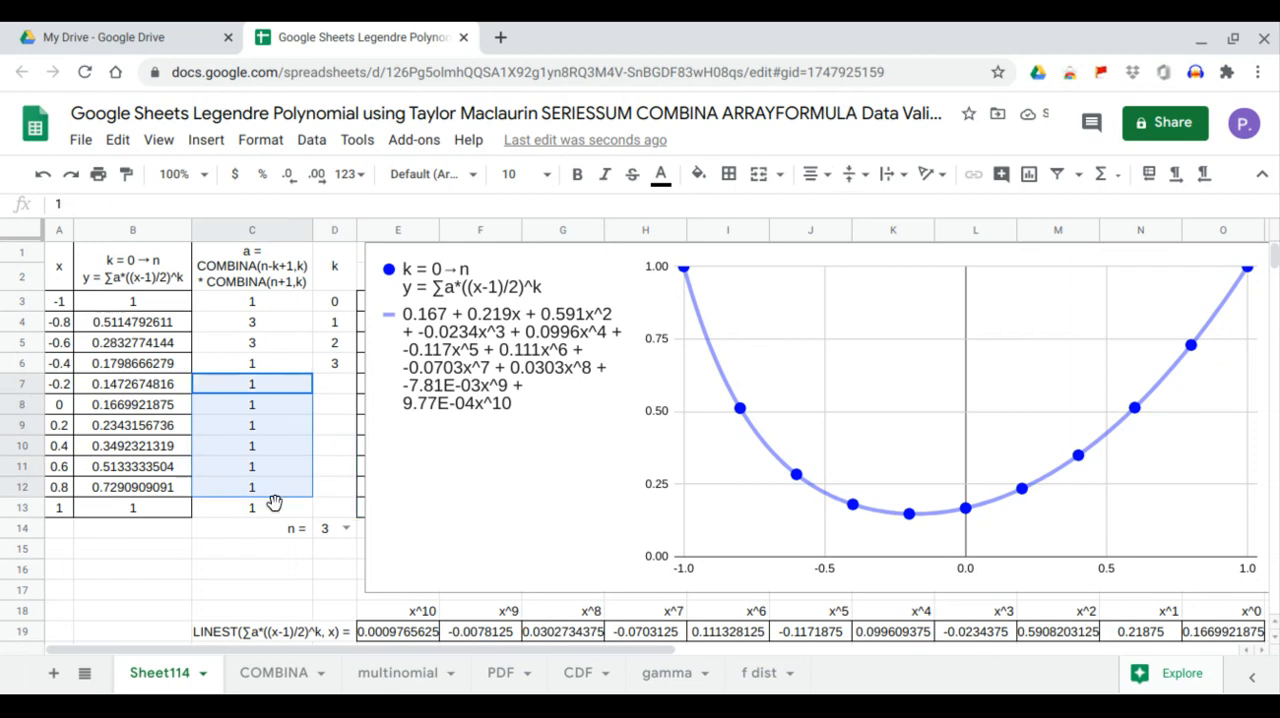
left_click(266, 310)
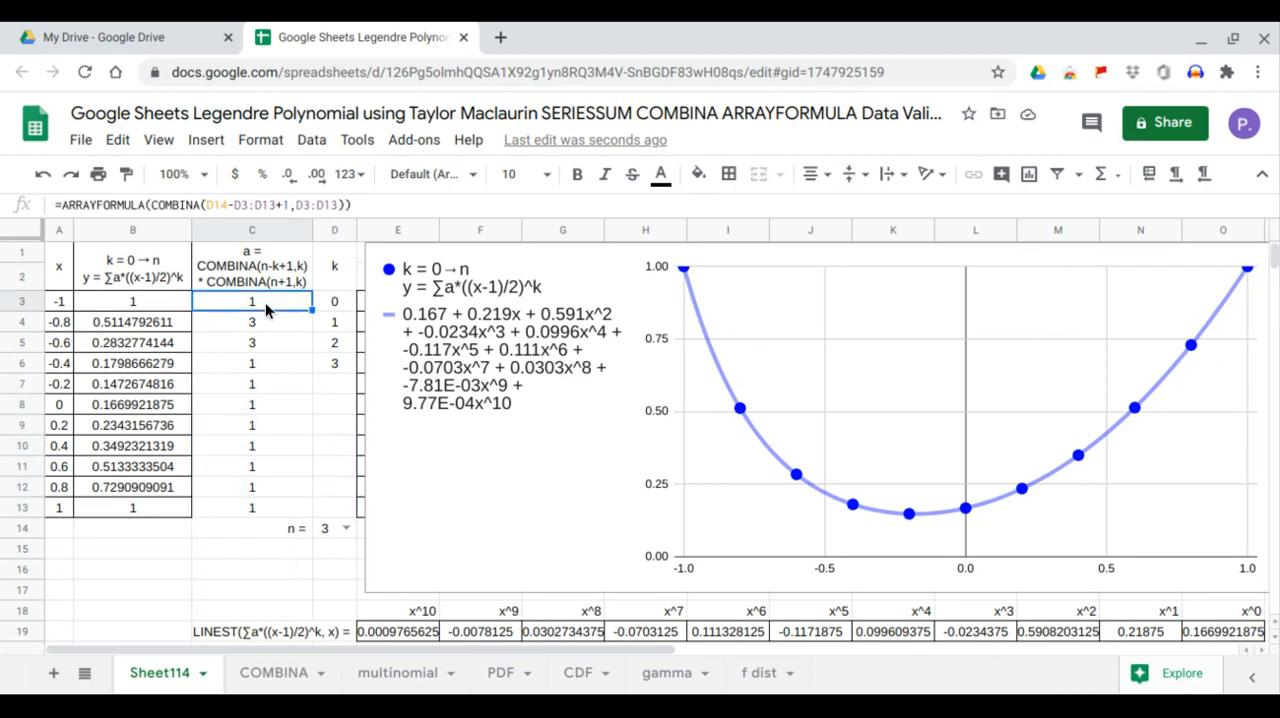
left_click(148, 203)
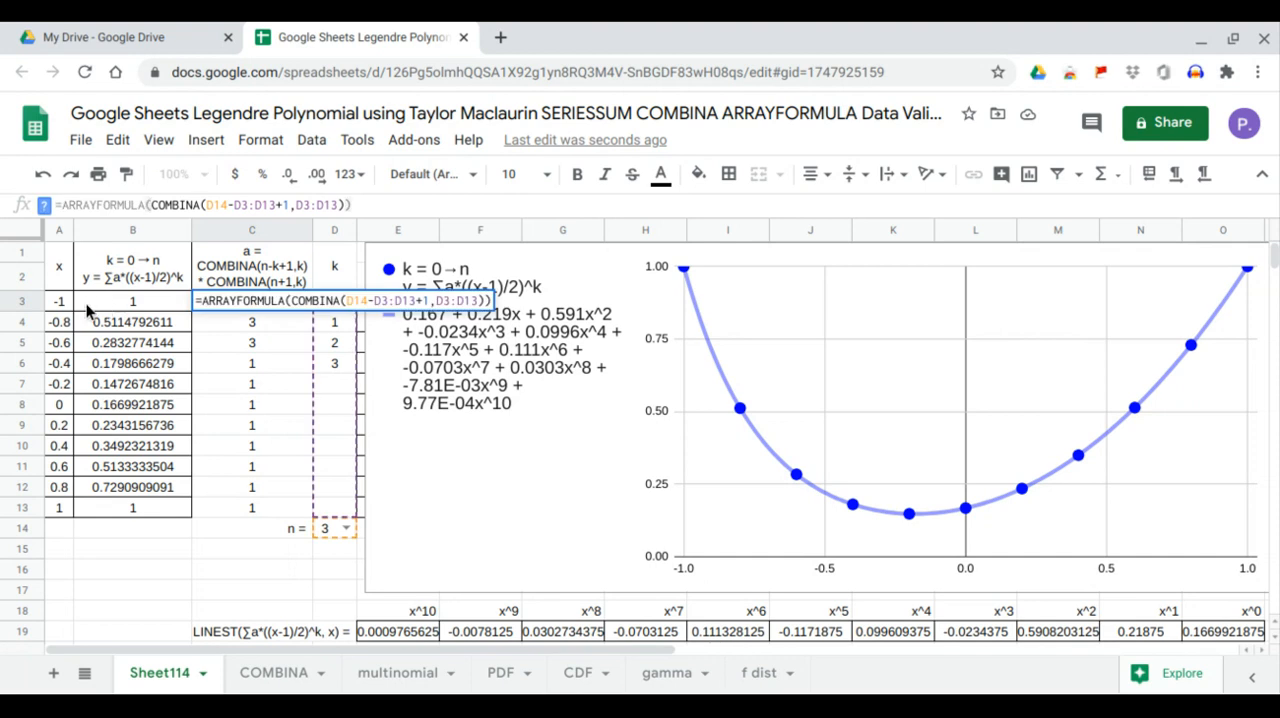
type("IF")
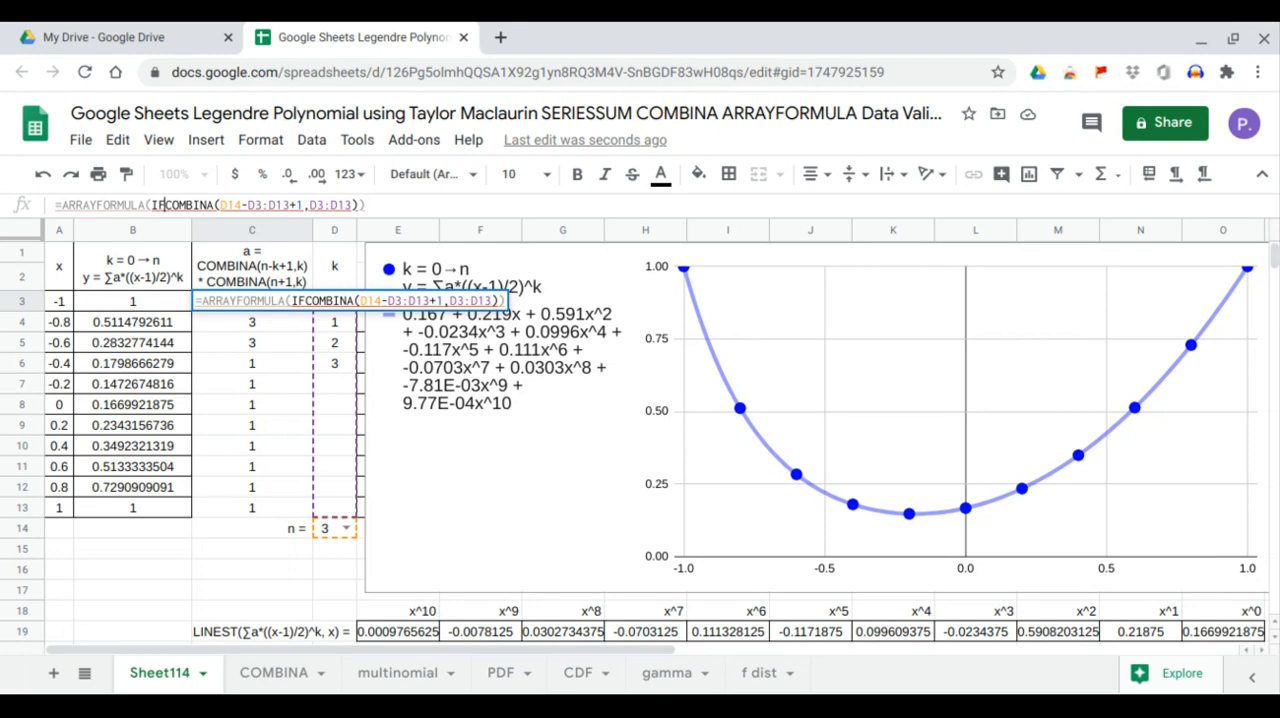
type("(")
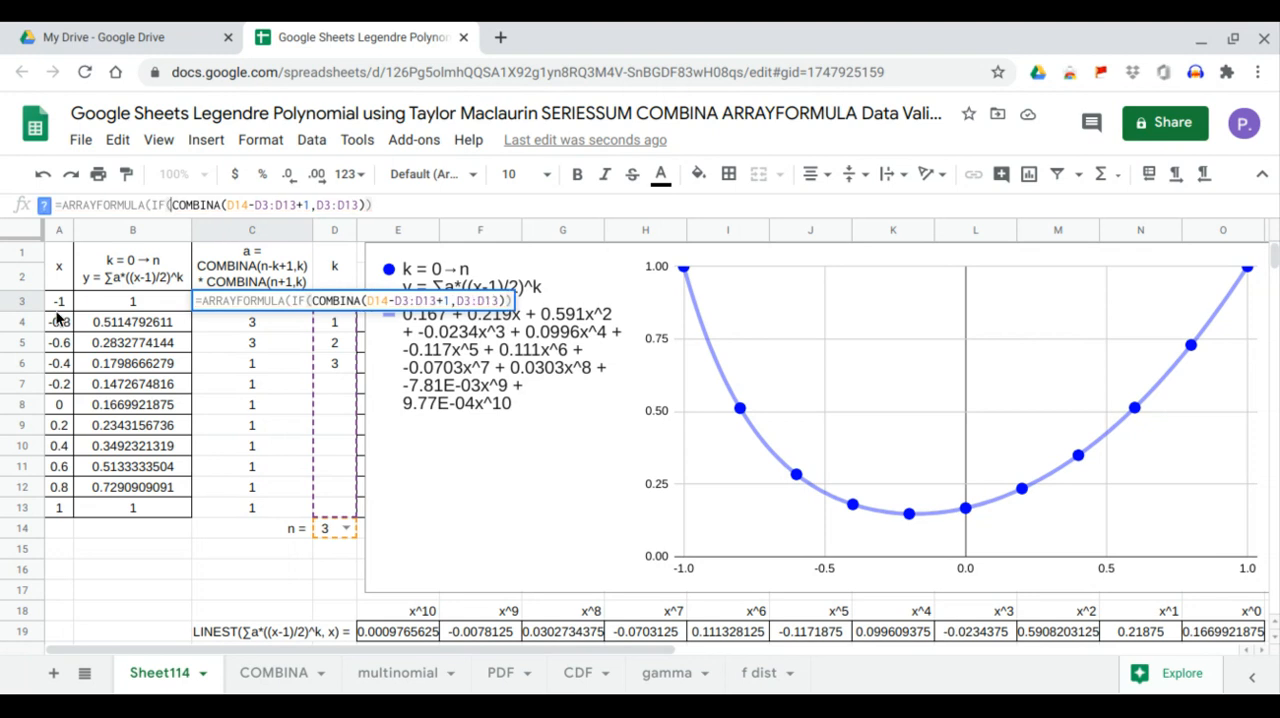
type(",0,")
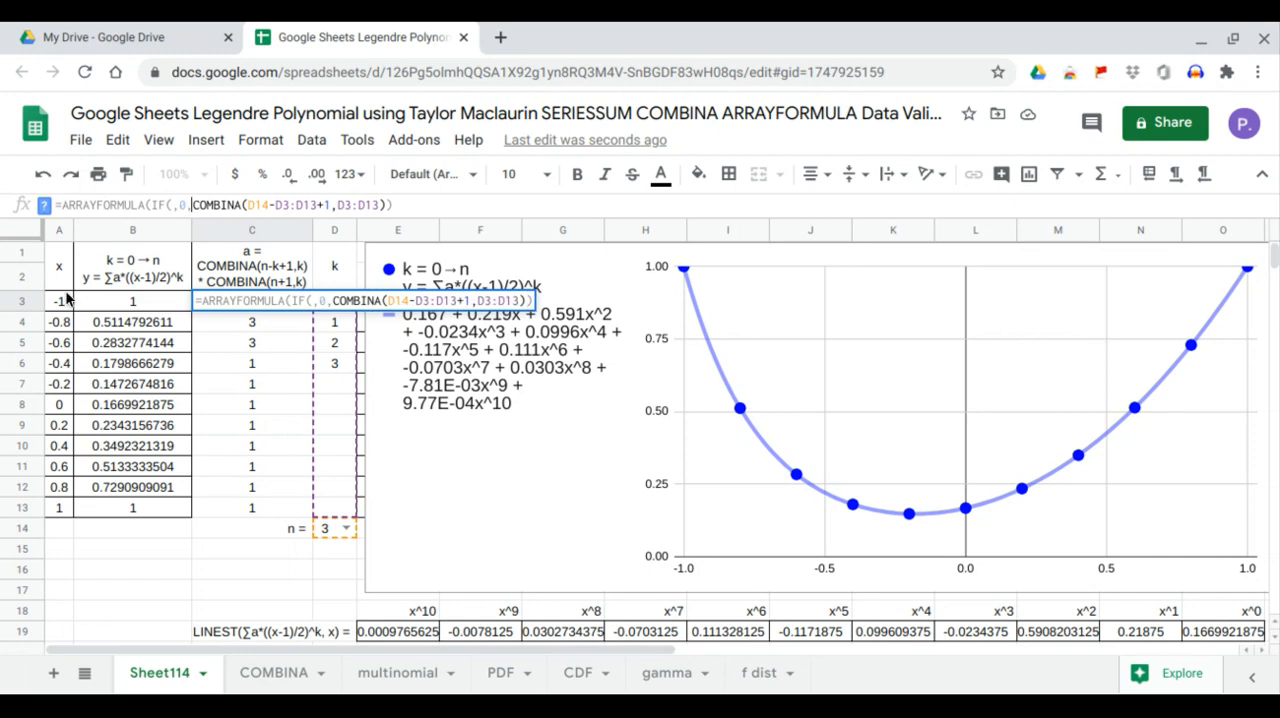
Fill in the IF condition in C3 as D3:D13="", confirm the formula, and check the a values beside the blank k cells
left_click(171, 207)
left_click_drag(337, 502, 335, 301)
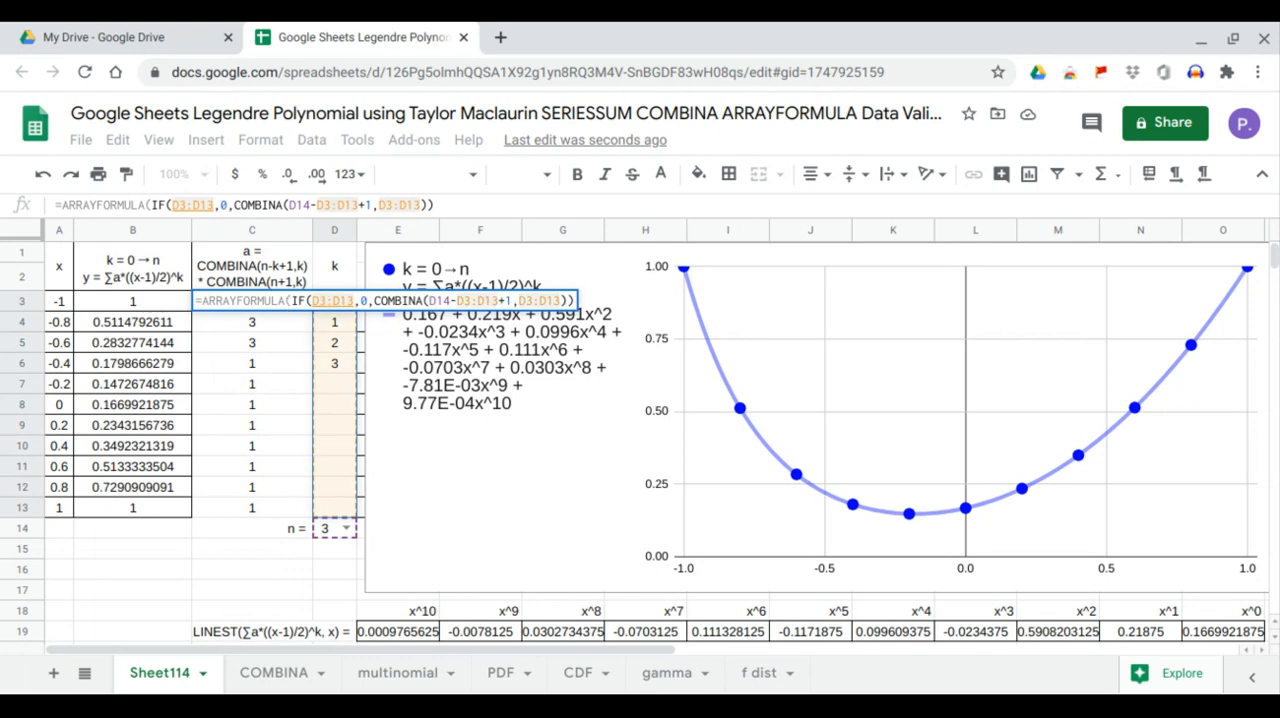
type("=")
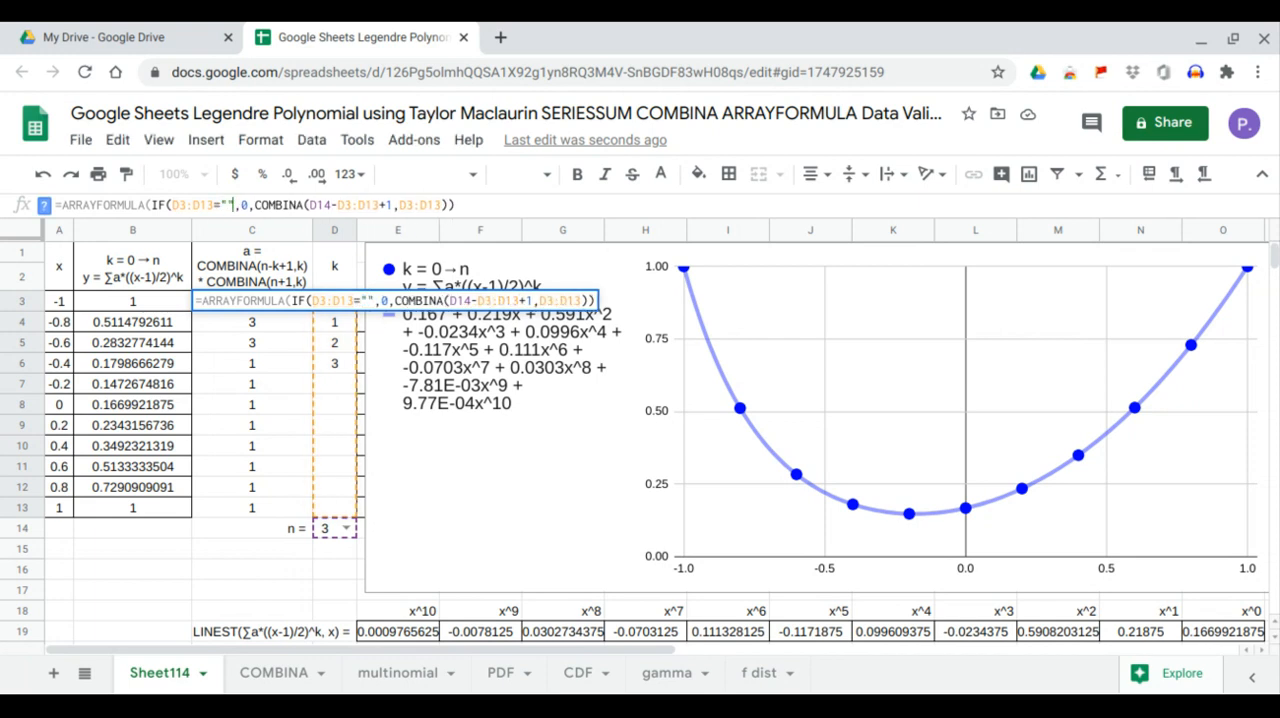
left_click(468, 201)
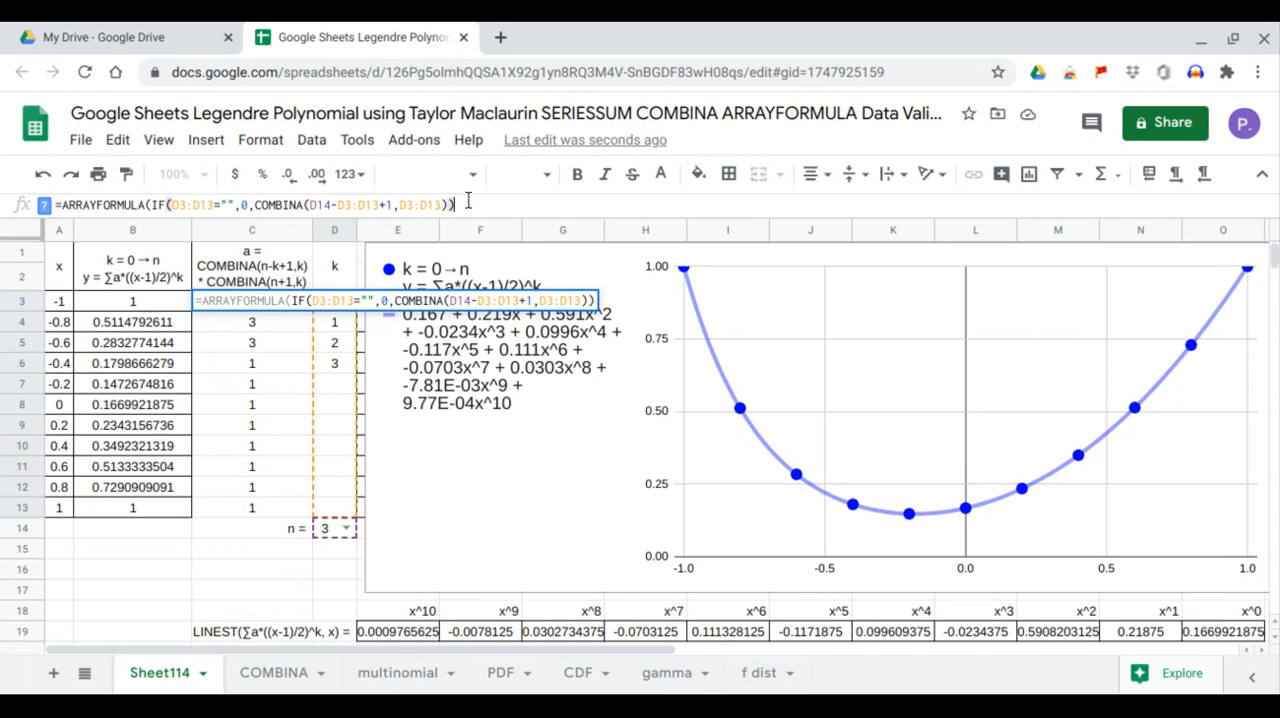
key("Return")
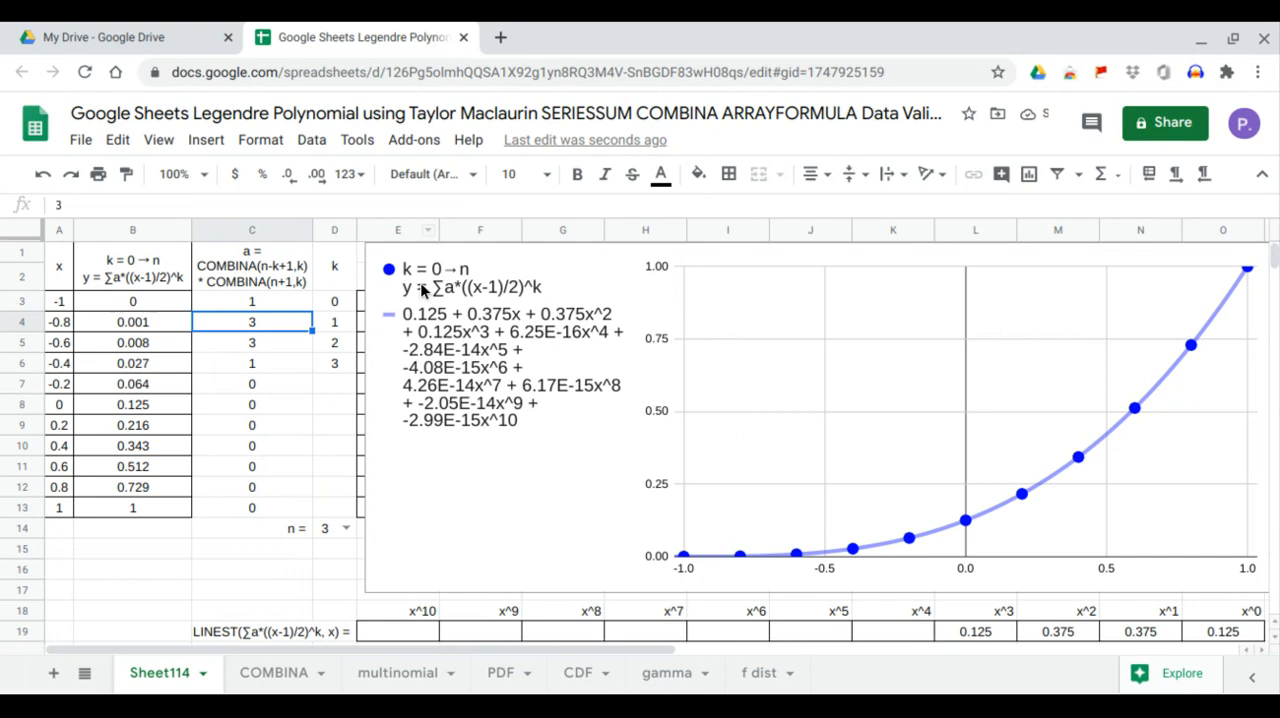
left_click_drag(343, 380, 338, 480)
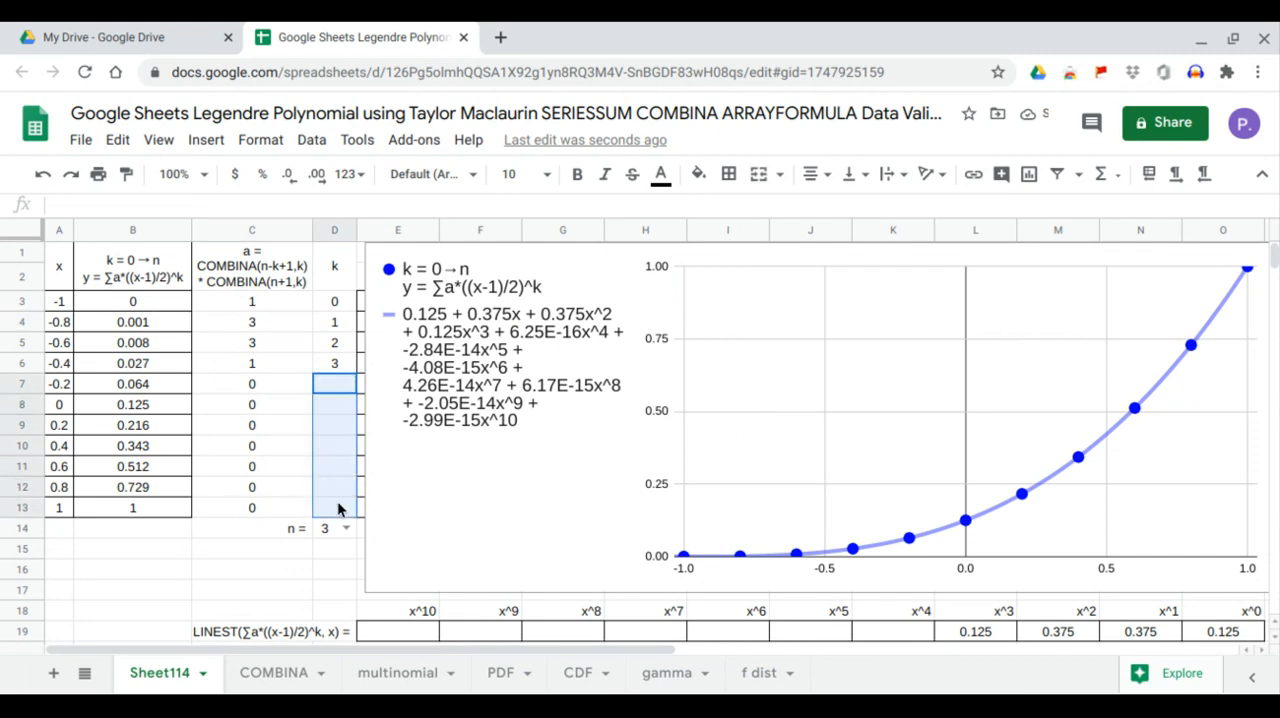
left_click_drag(273, 396, 275, 502)
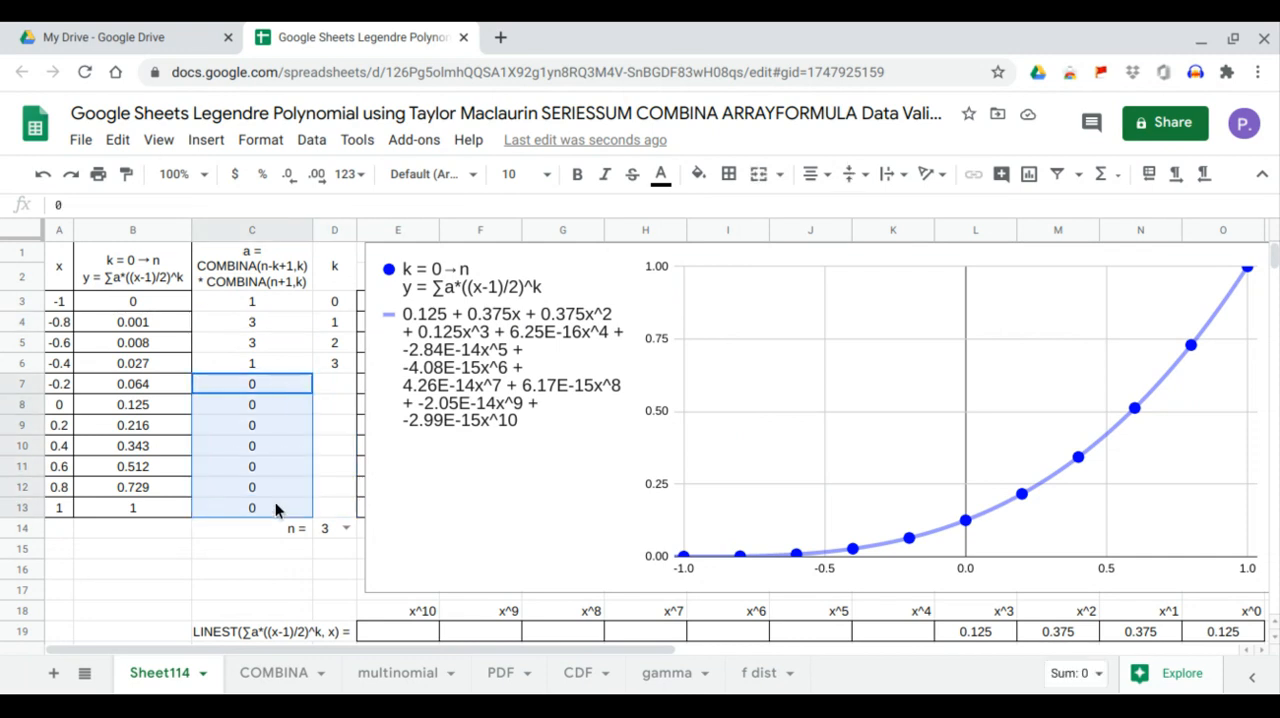
Multiply the COMBINA term inside the C3 formula by a second, still empty COMBINA() function
left_click(273, 303)
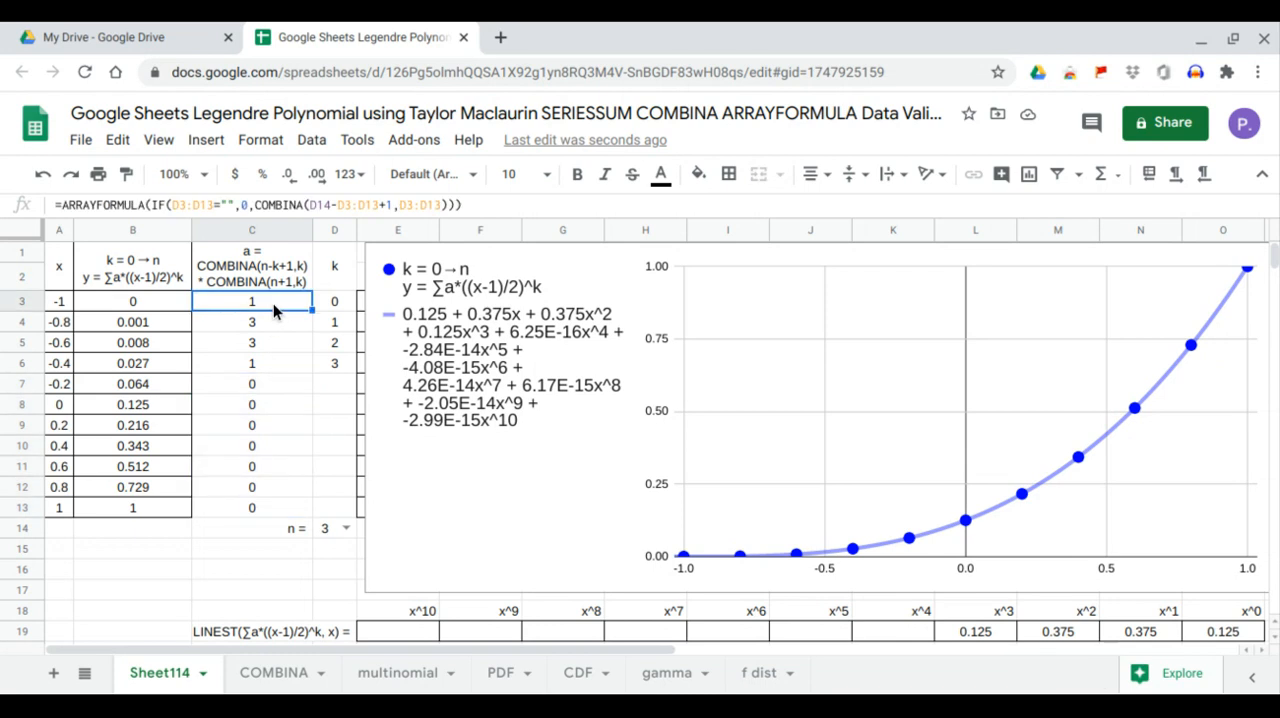
left_click(446, 205)
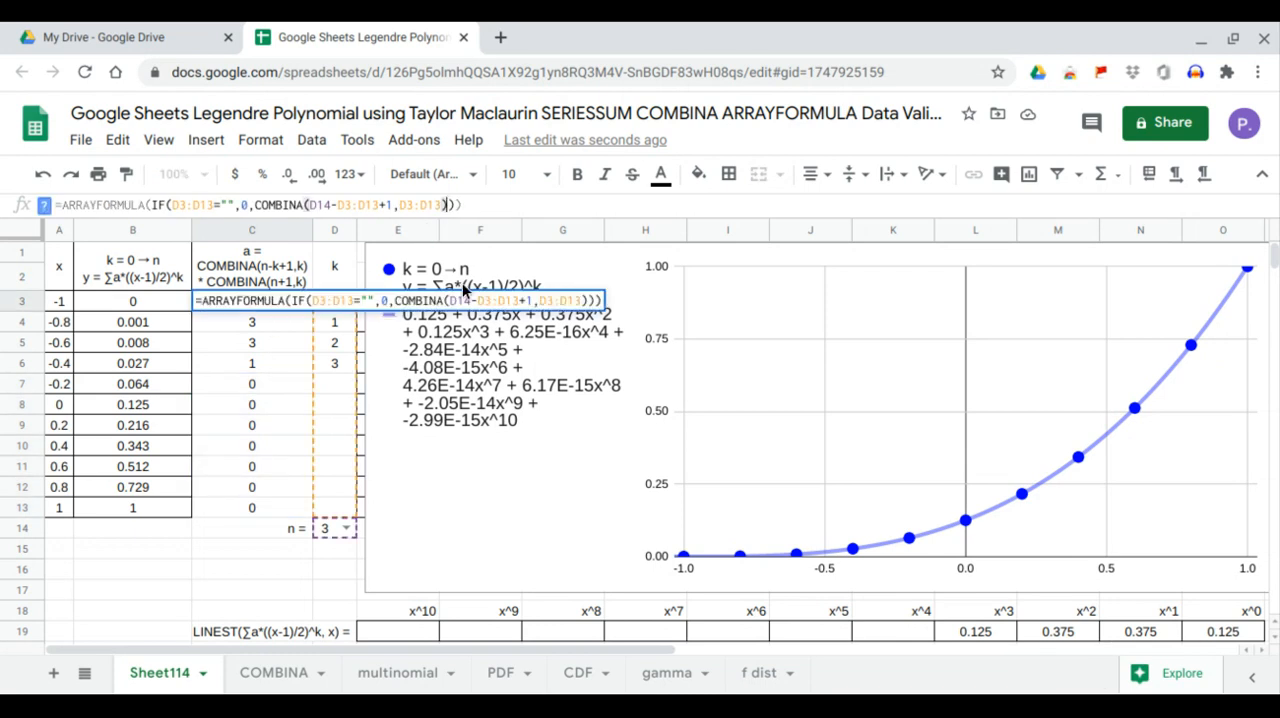
type("*")
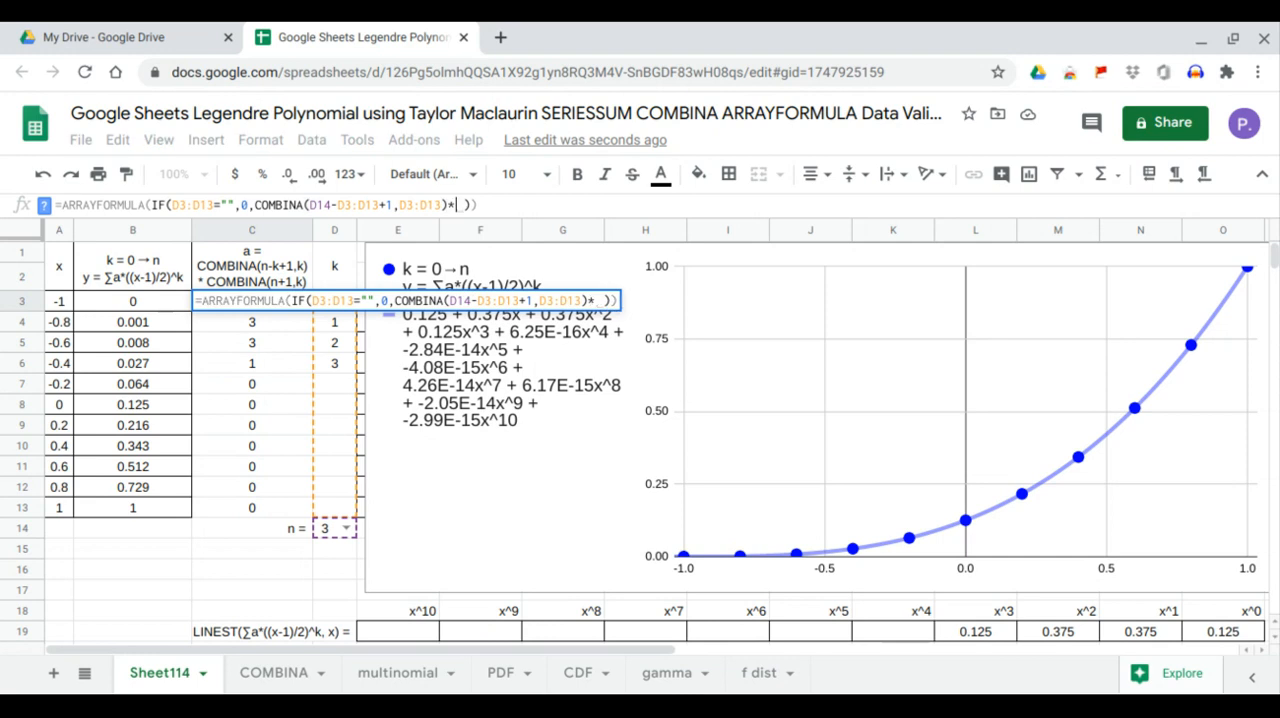
type("combina")
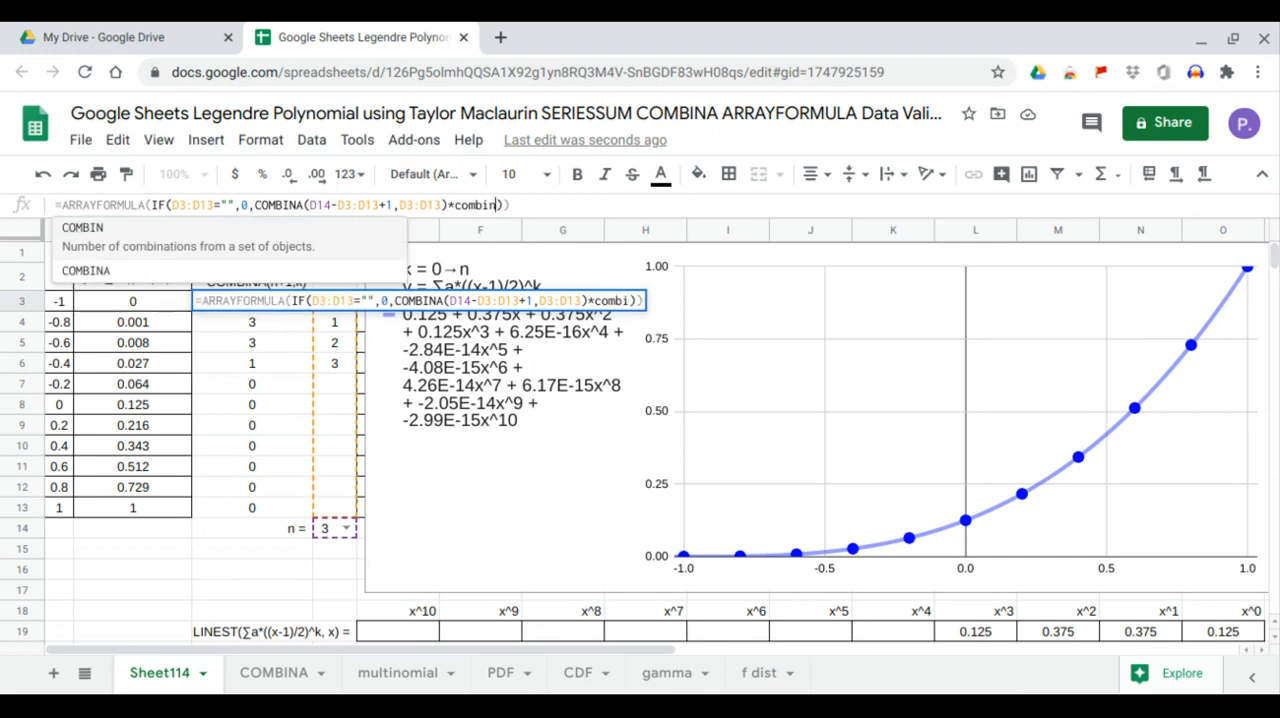
key("Tab")
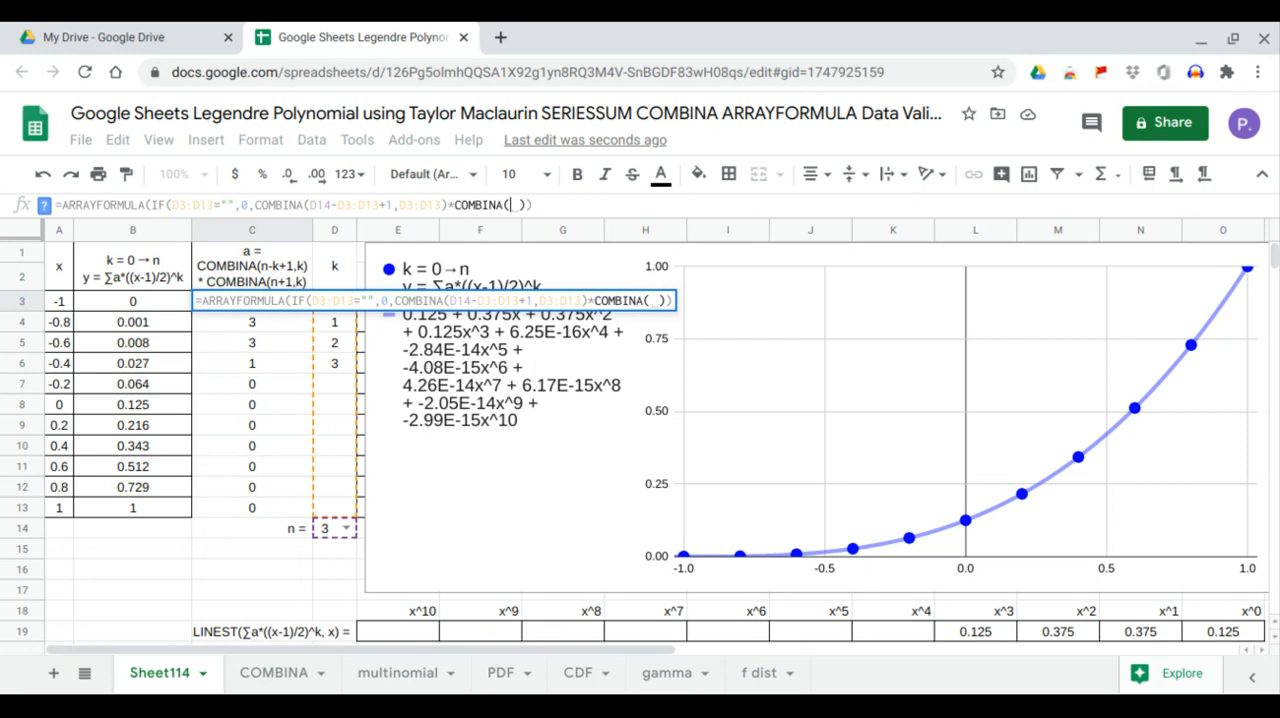
type(")")
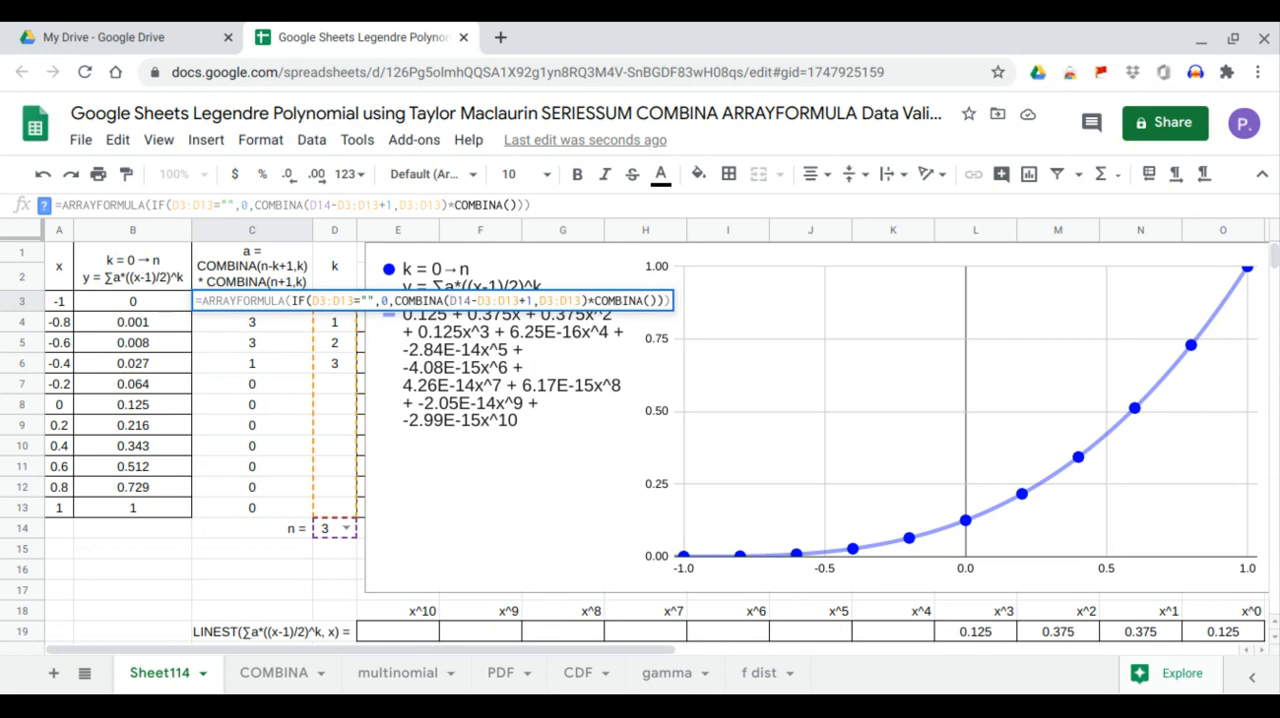
Give the second COMBINA in C3 the arguments D14+1 and D3:D13, and confirm the formula
left_click(320, 528)
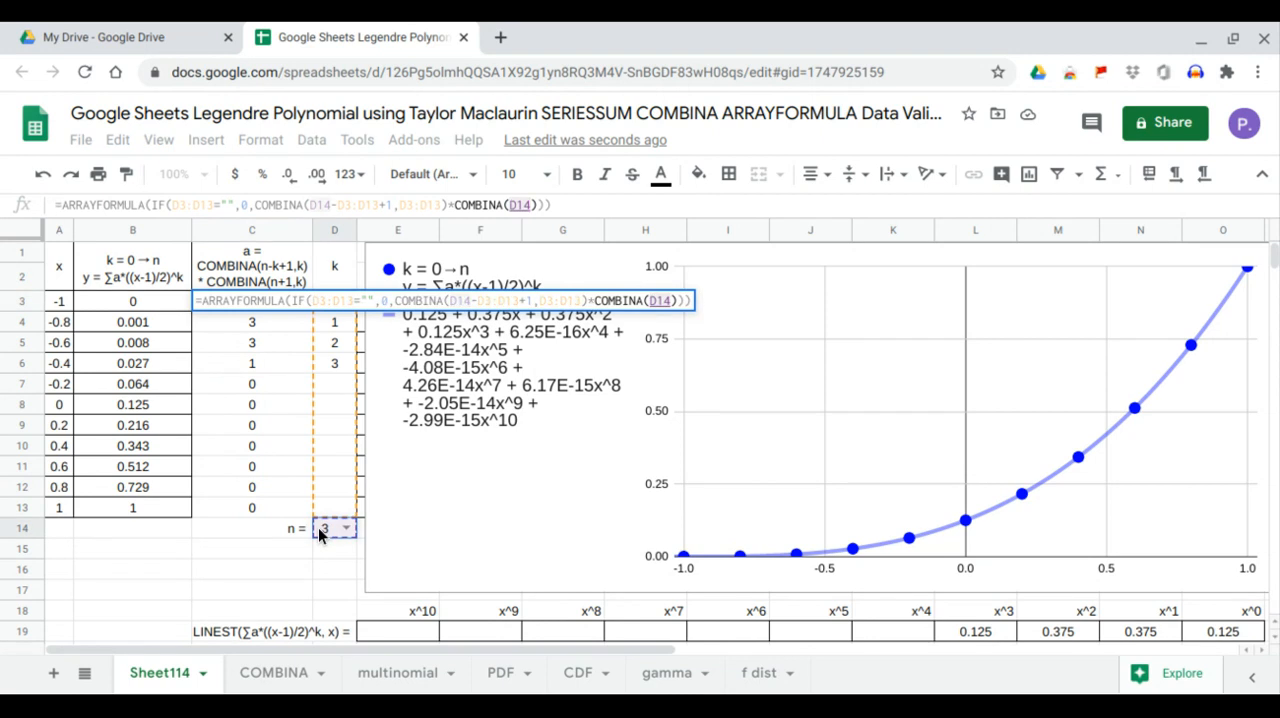
type("_")
key("BackSpace")
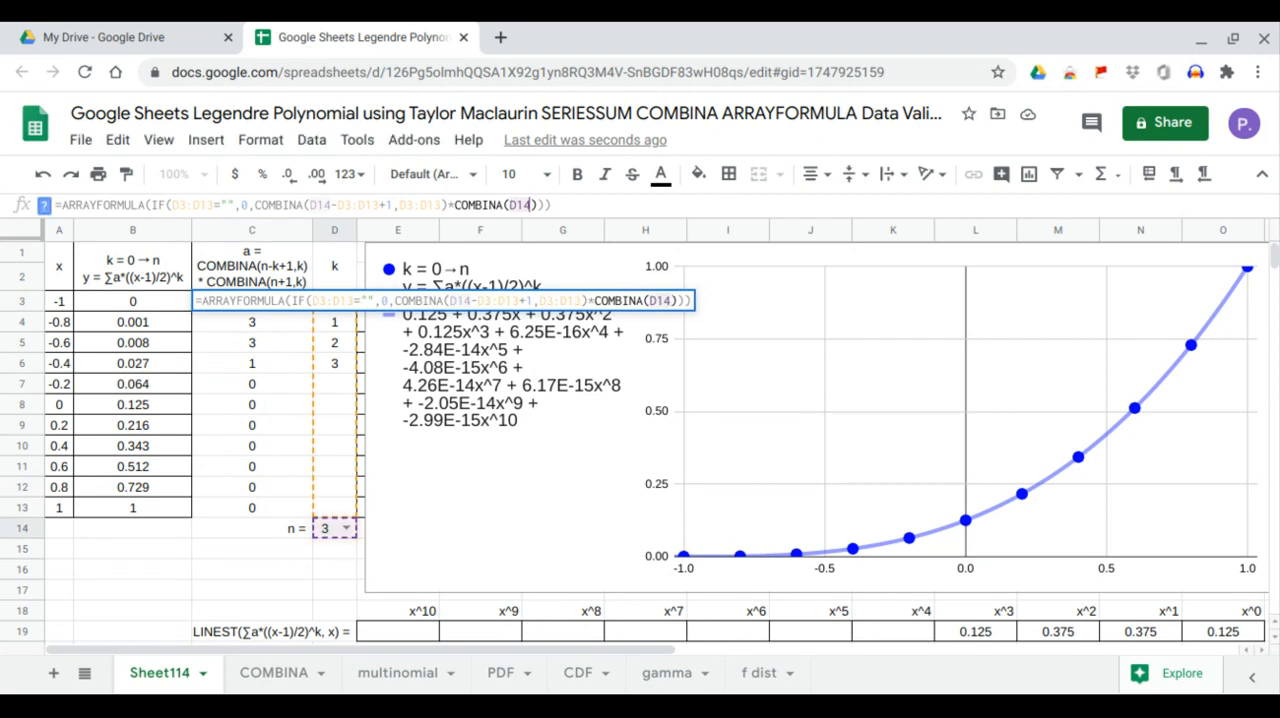
type("+")
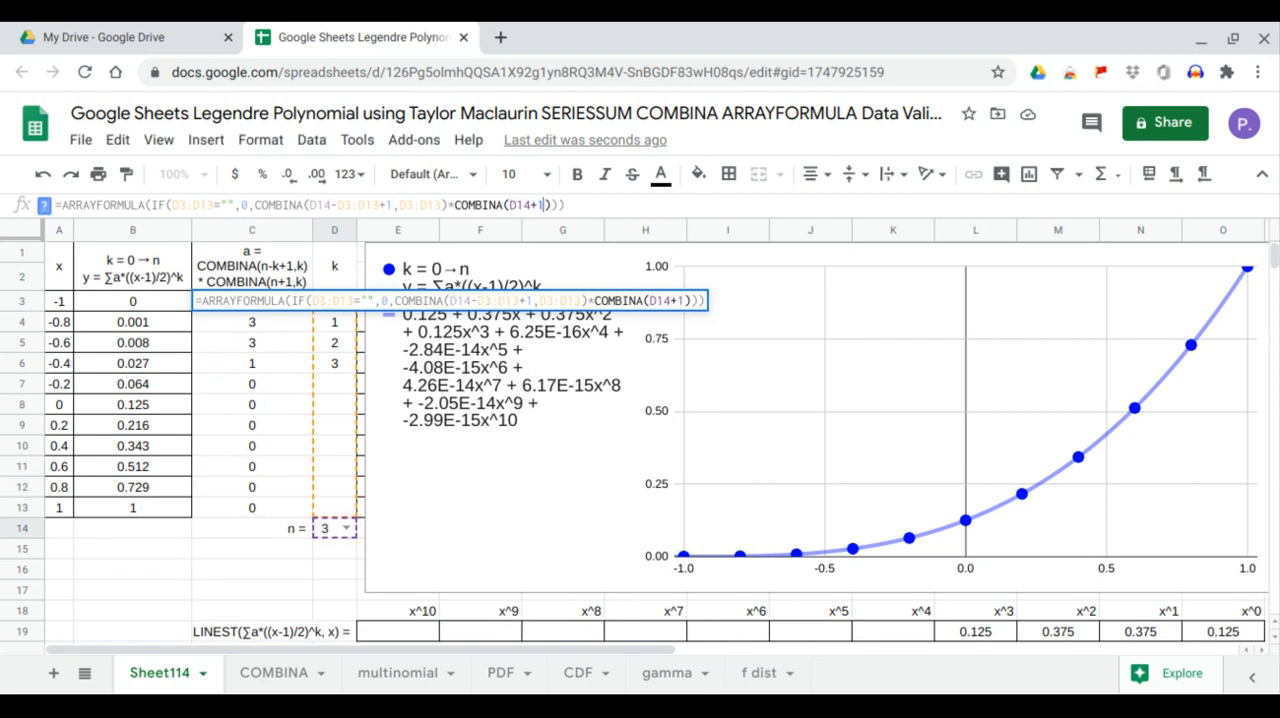
type("1,")
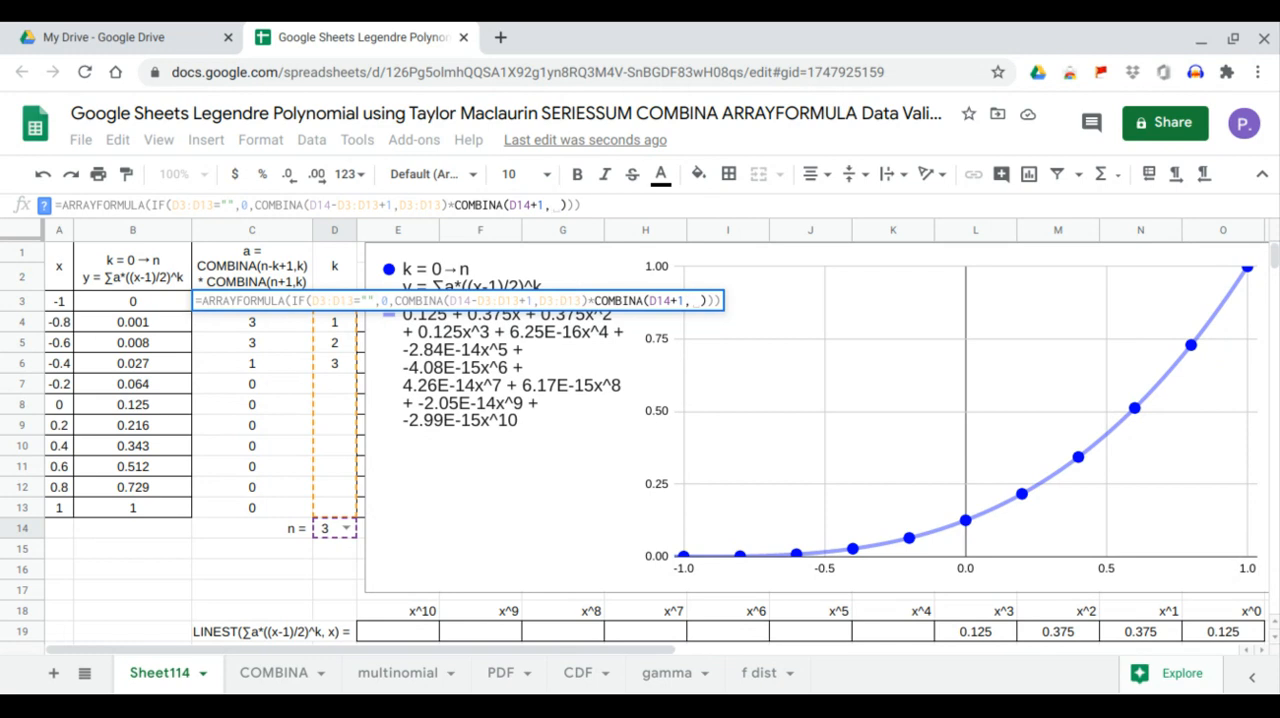
left_click_drag(340, 510, 331, 314)
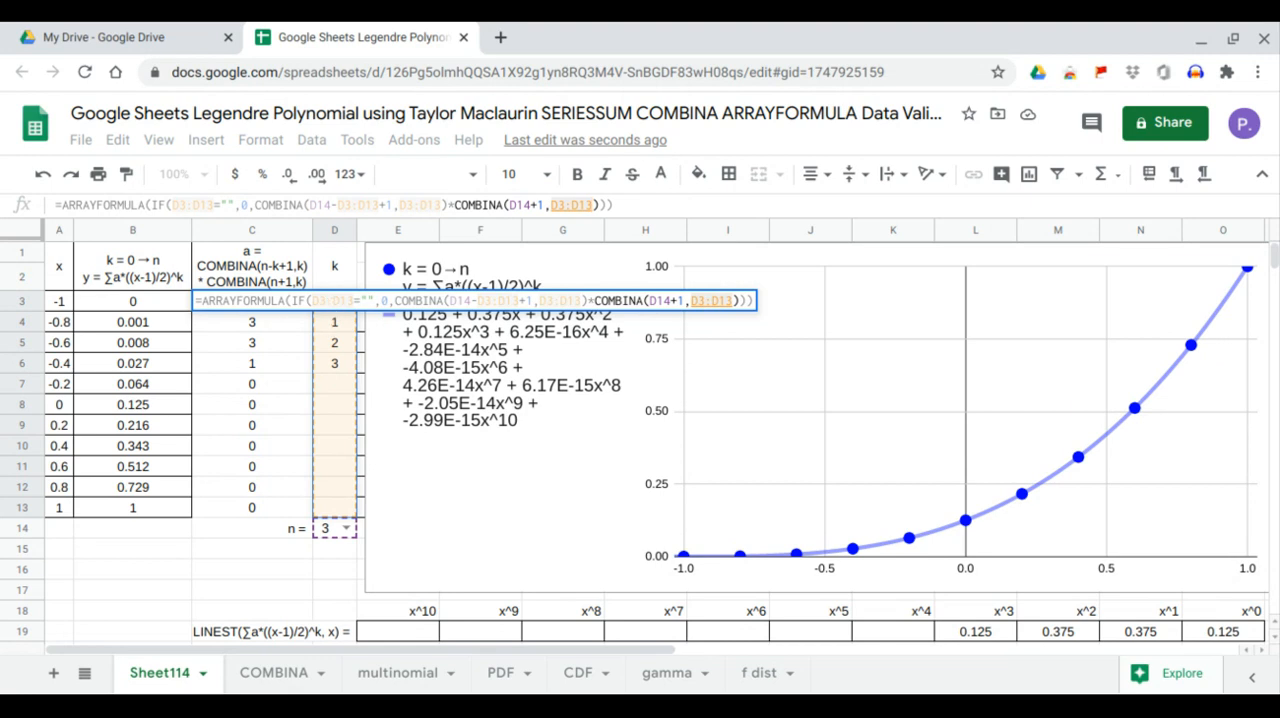
key("Return")
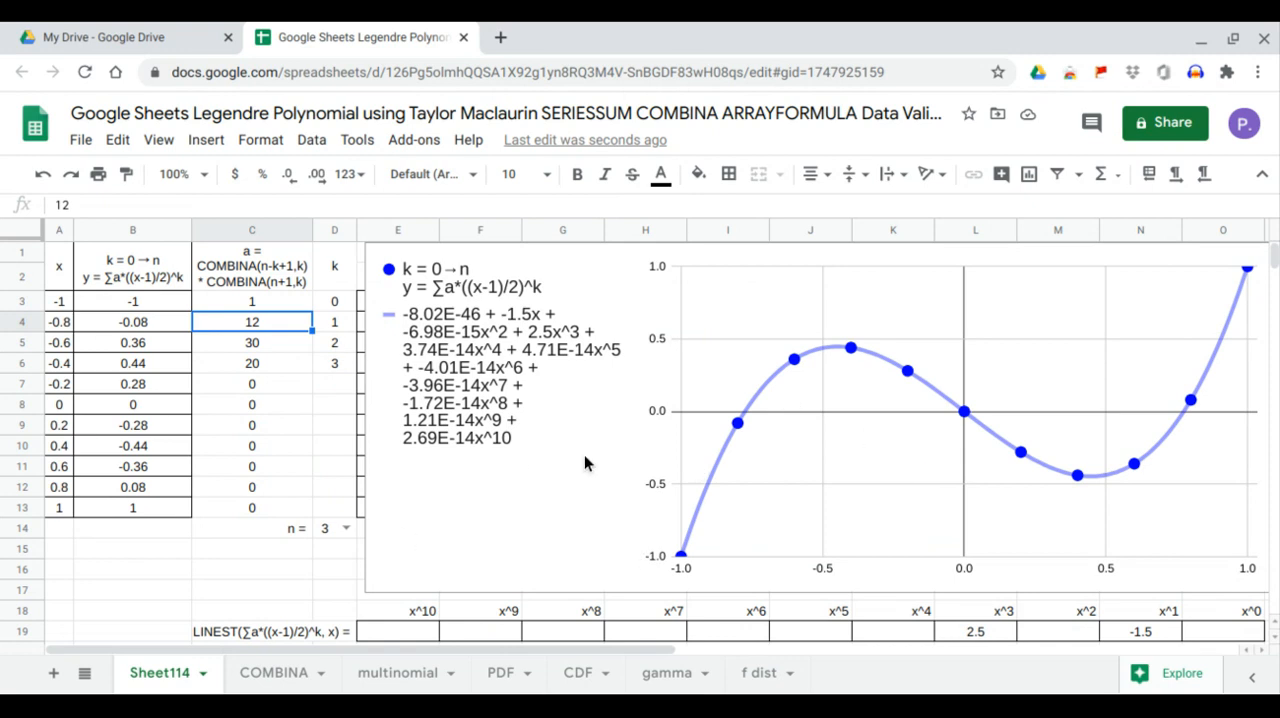
Set the degree n in D14 to 0 and check the x^0 coefficient in the LINEST row
left_click(347, 528)
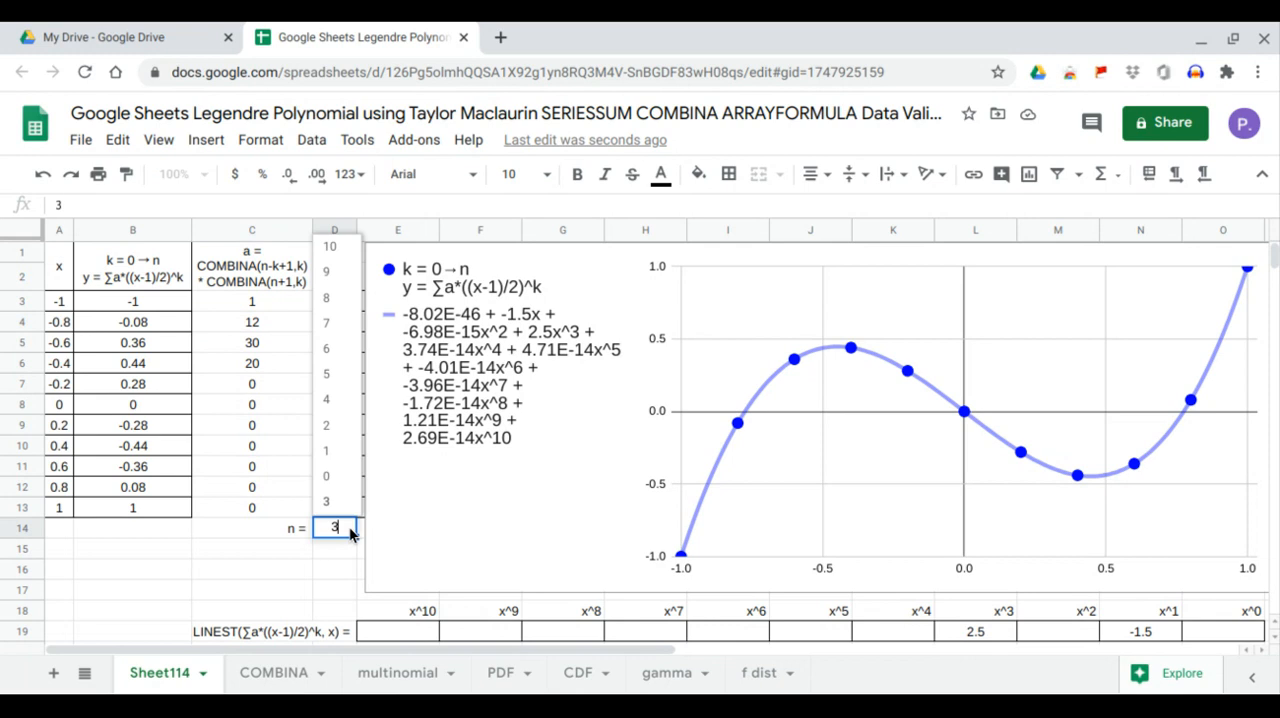
left_click(327, 477)
left_click_drag(390, 512, 385, 515)
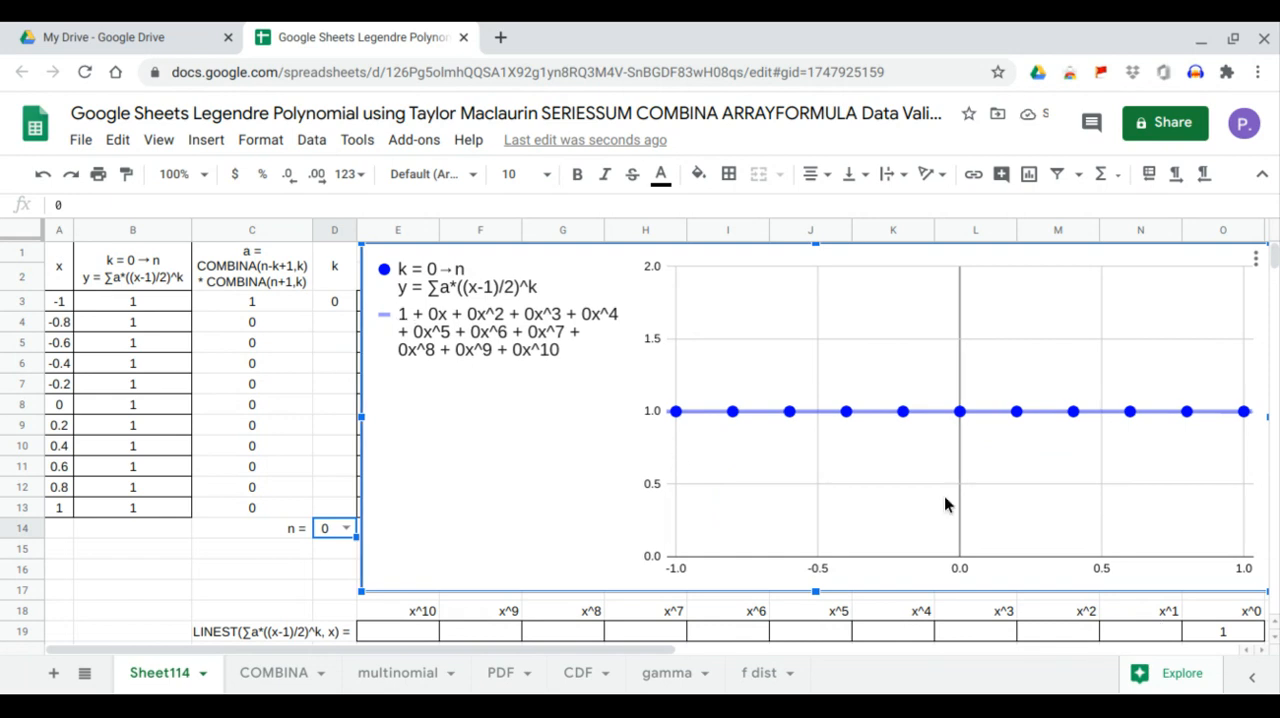
left_click(1215, 636)
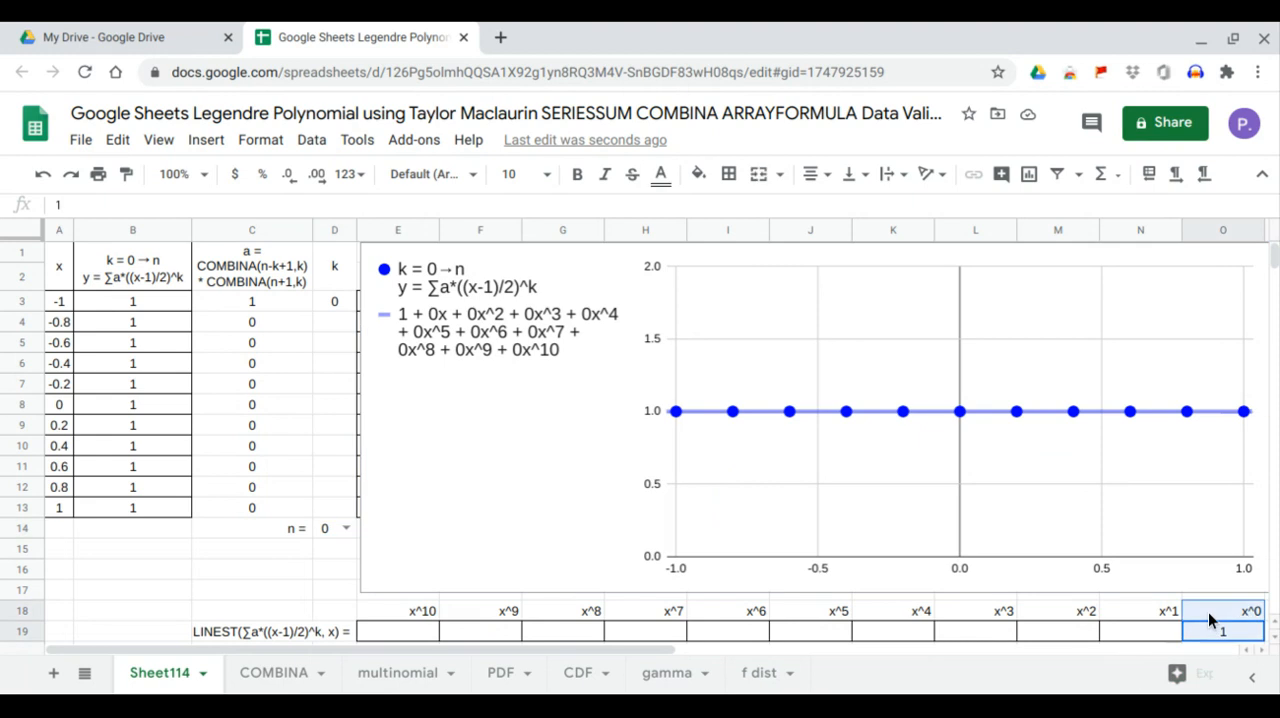
Set the degree n in D14 to 1 and check the x^1 coefficient in the LINEST row
left_click(345, 528)
left_click(335, 476)
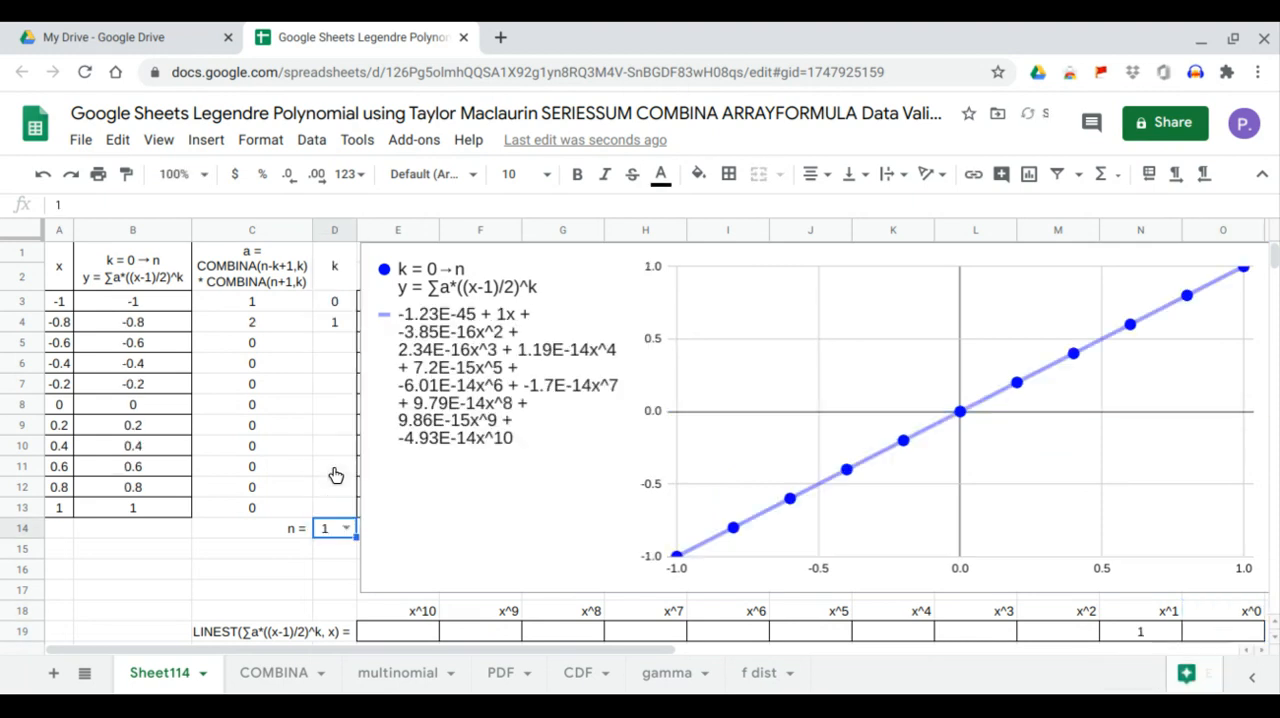
left_click(1141, 632)
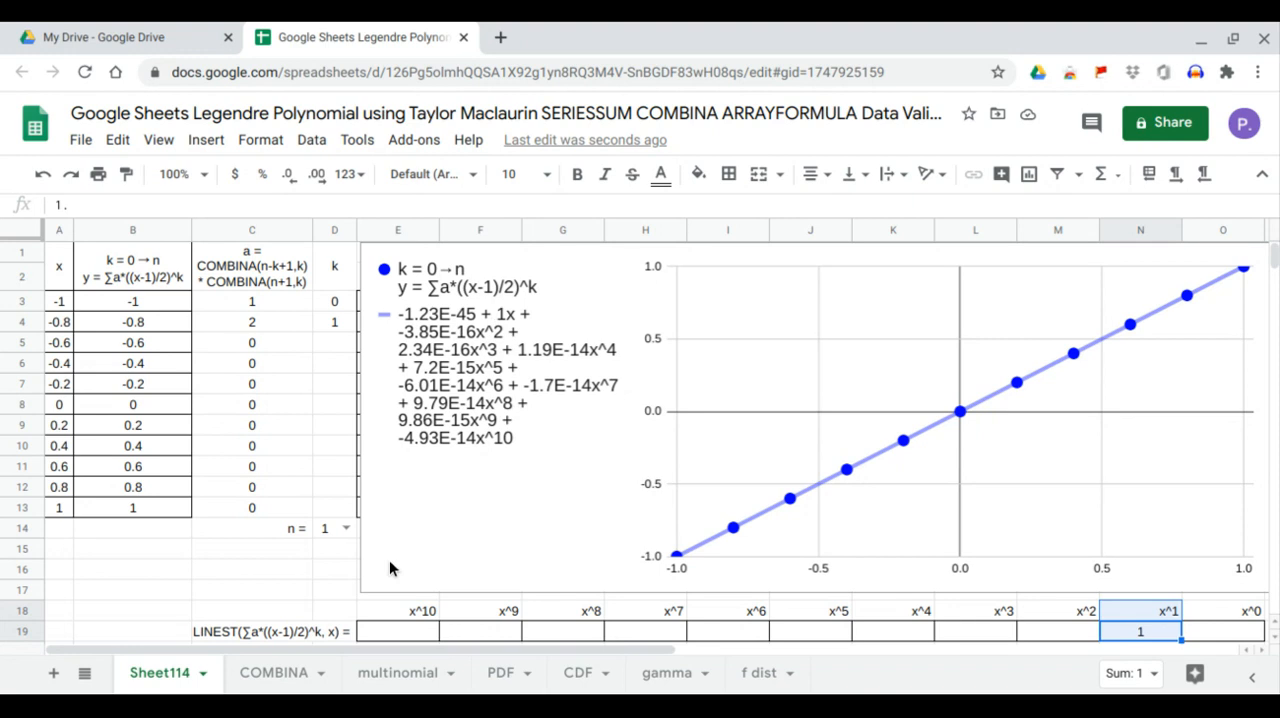
Set the degree n in D14 to 2 and check the x^0 and x^2 coefficients in the LINEST row
left_click(345, 528)
left_click(327, 427)
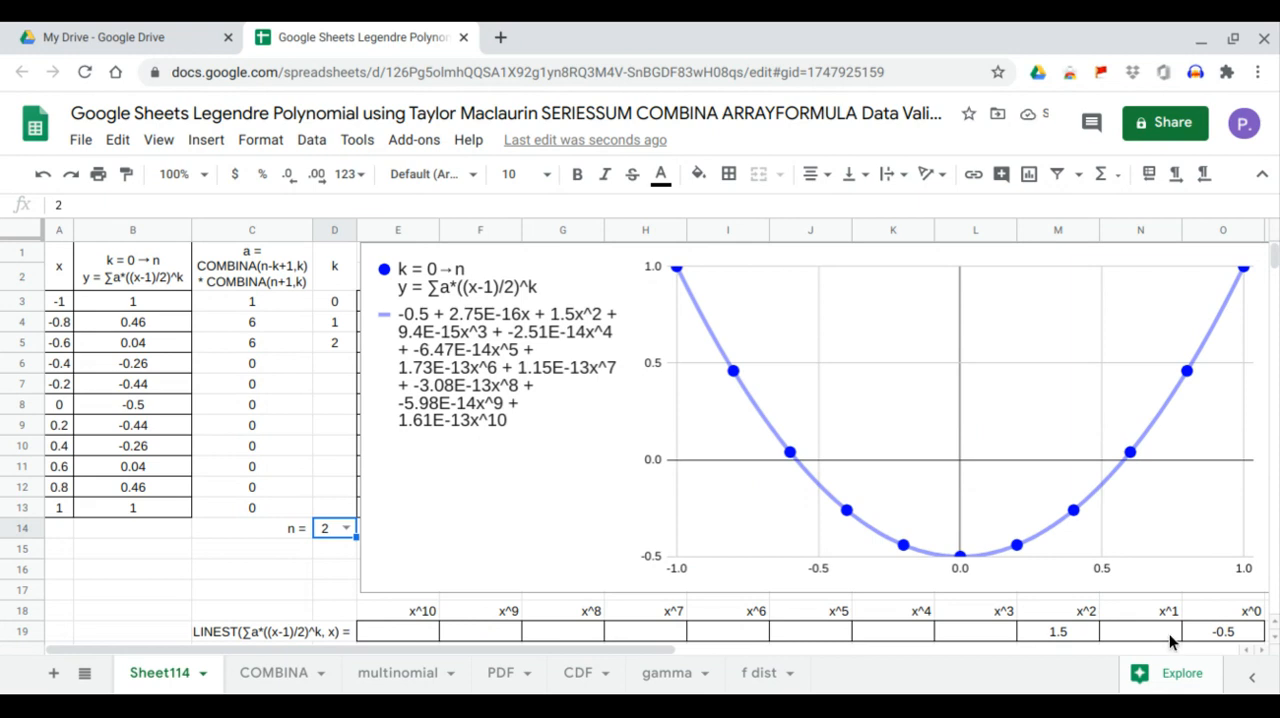
left_click(1204, 635)
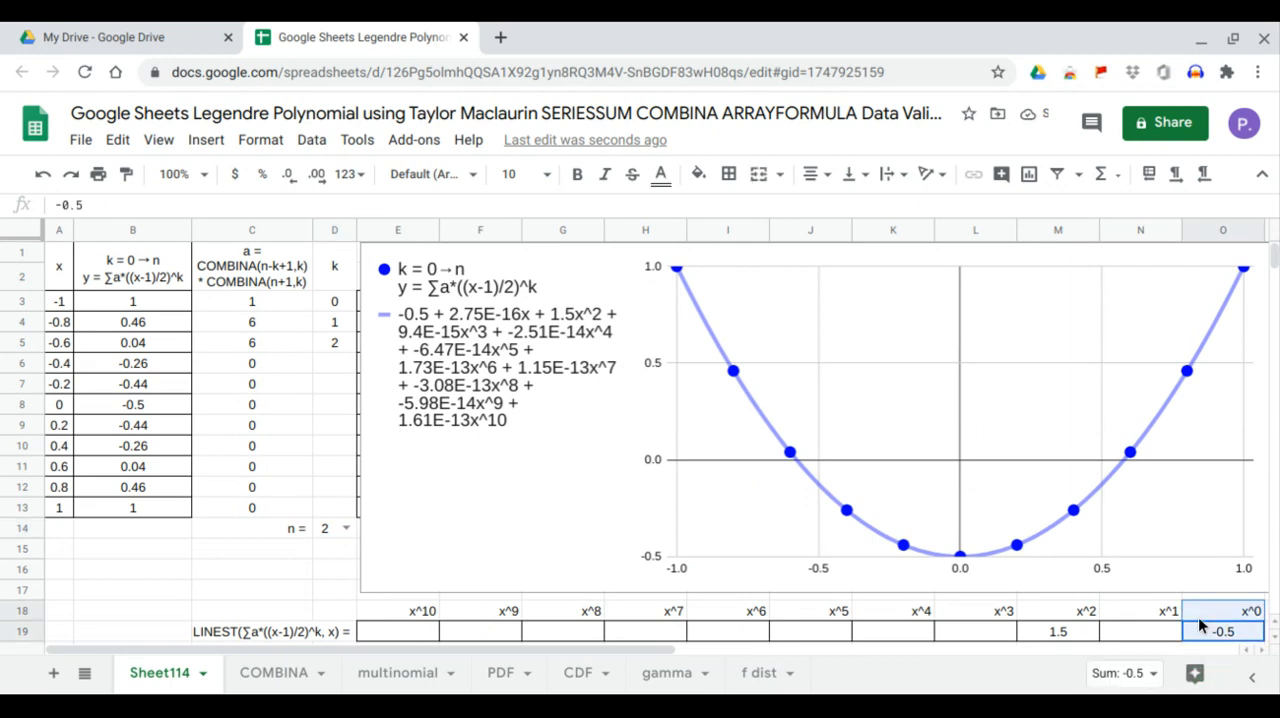
left_click(1074, 636)
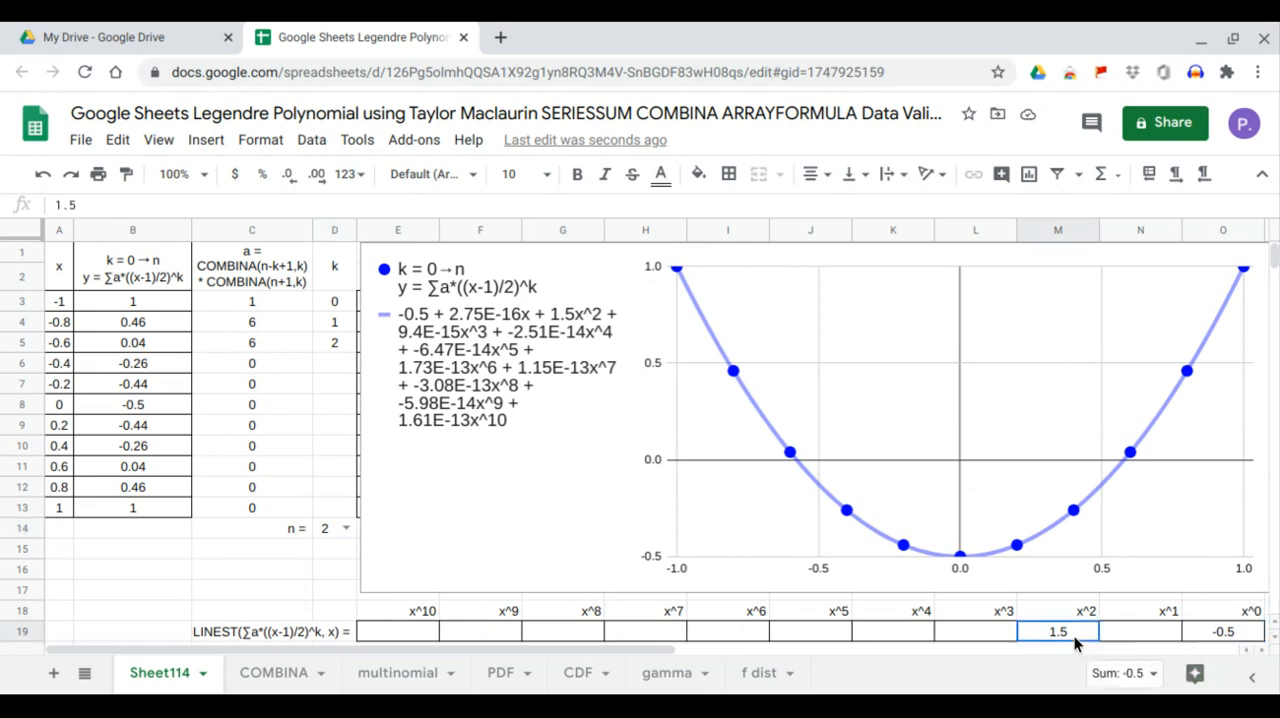
left_click_drag(1074, 636, 1072, 622)
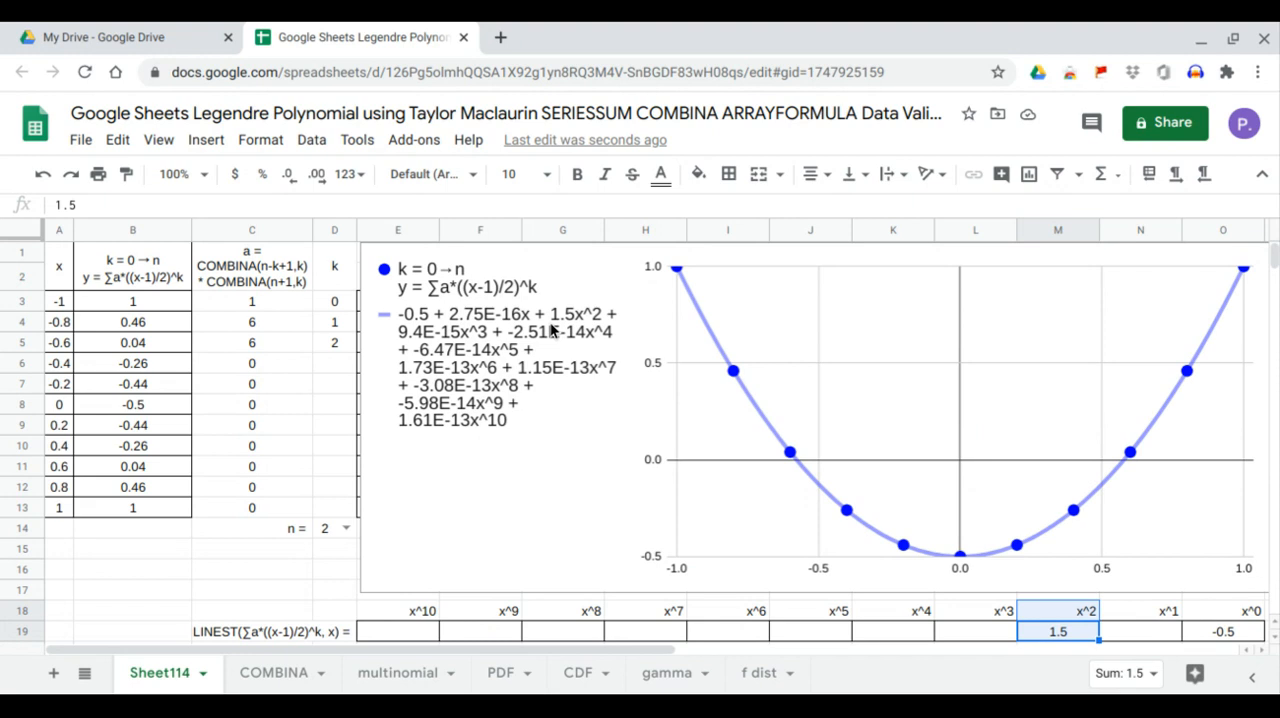
Set n in D14 to 3 and compare the LINEST coefficients for x^1 and x^3 with the chart's trendline equation
left_click(344, 530)
left_click(338, 436)
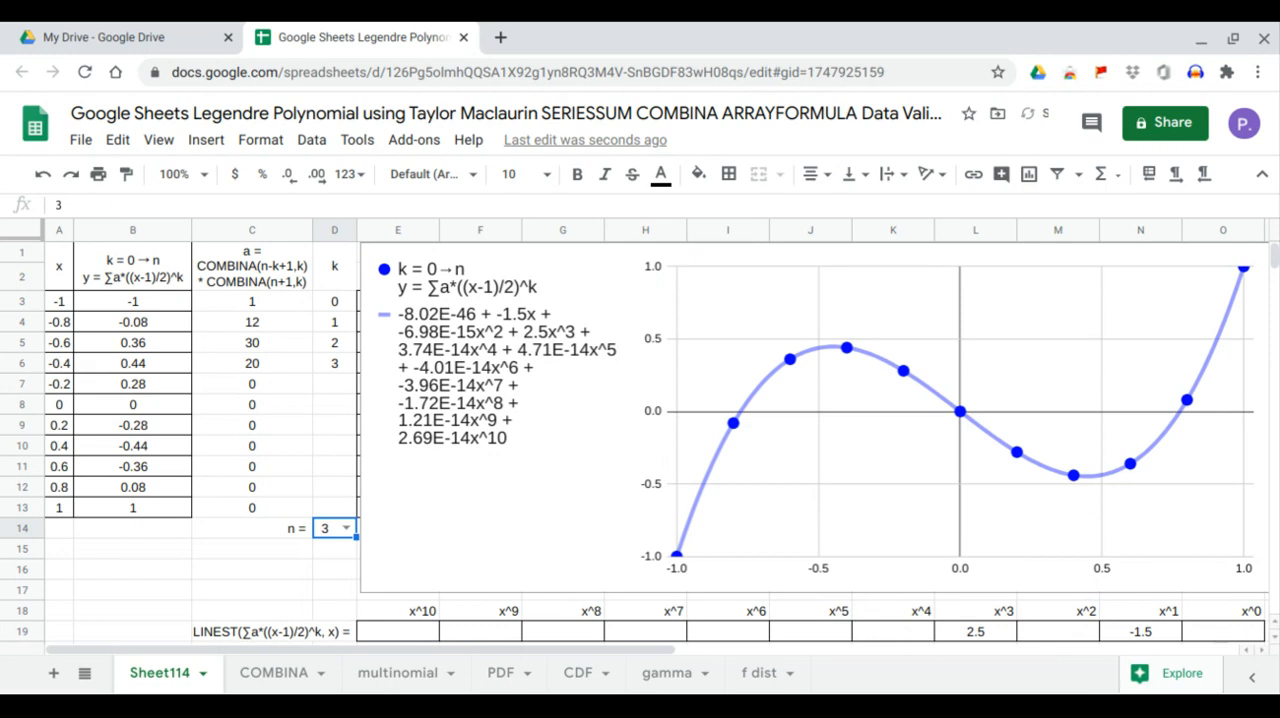
left_click(1151, 635)
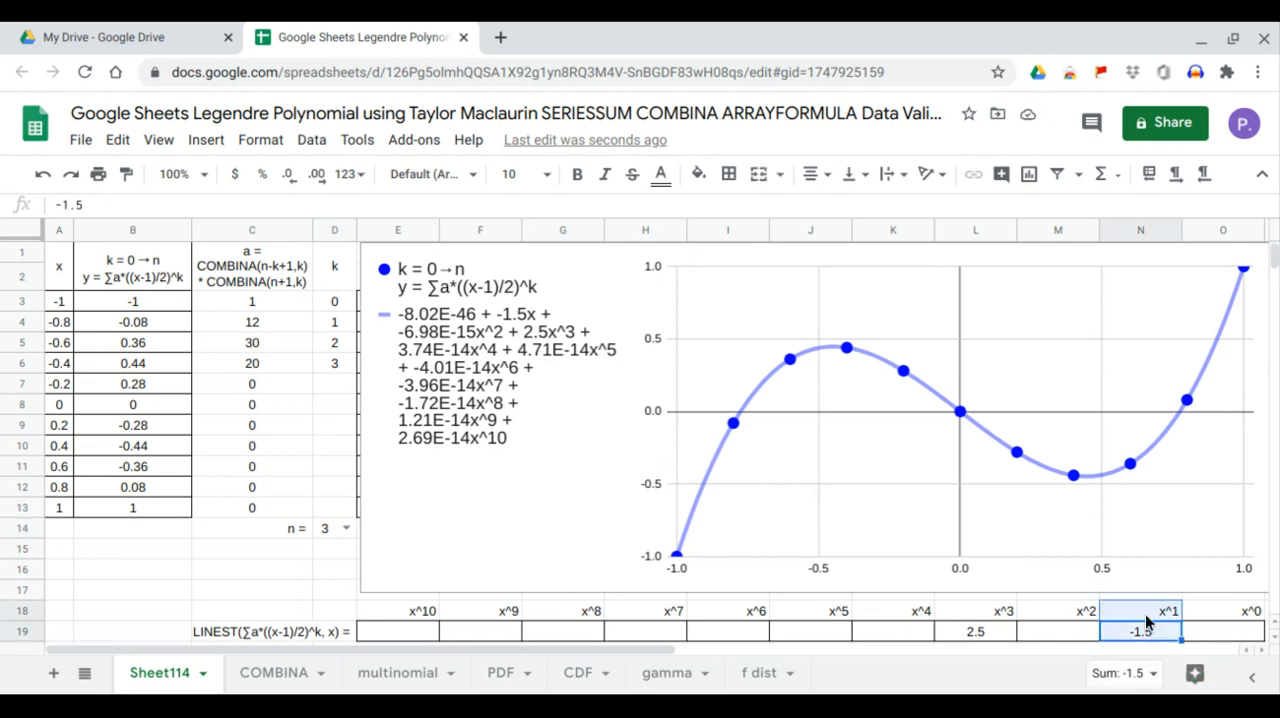
left_click(970, 632)
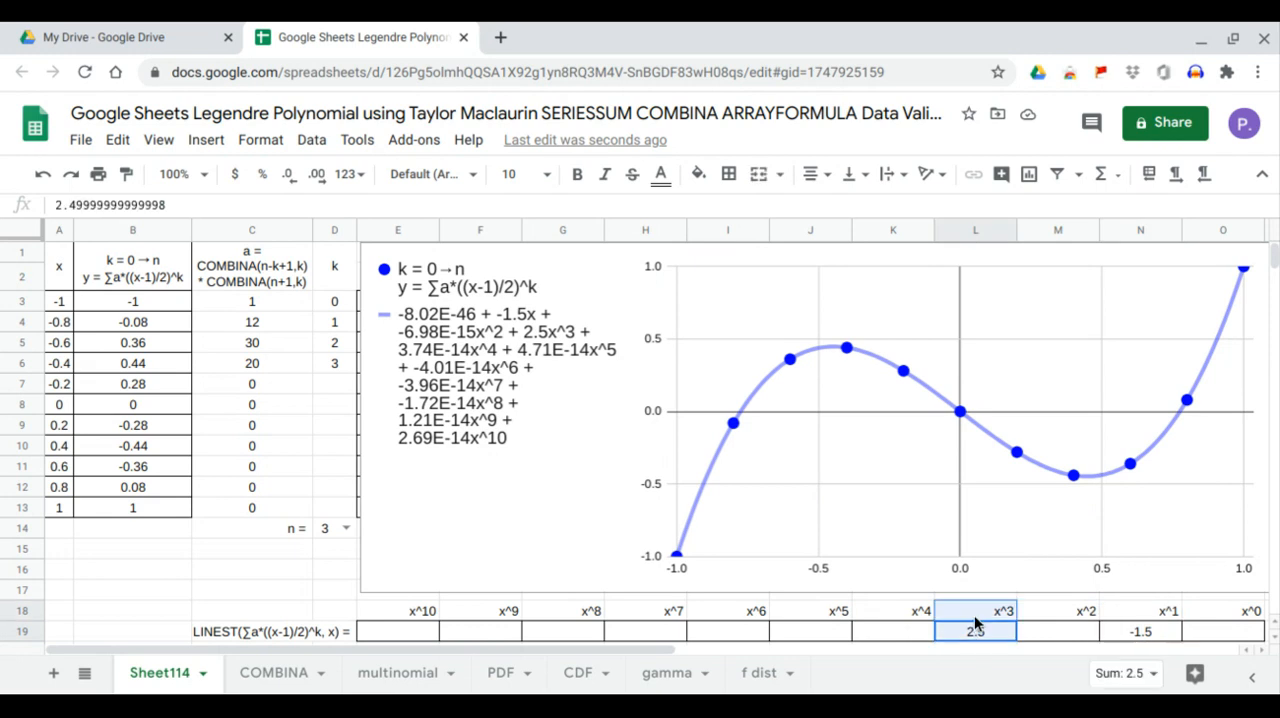
left_click(527, 319)
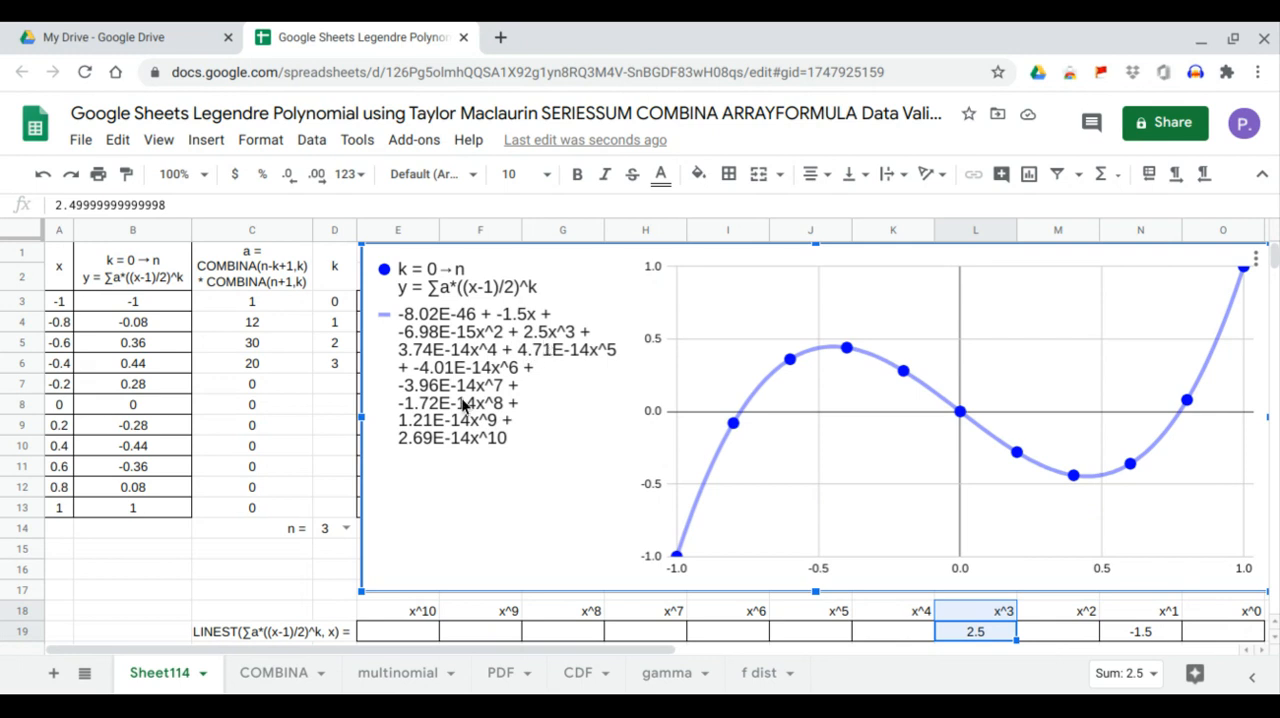
Set n in D14 to 4 and compare the LINEST coefficients for x^0, x^2 and x^4 with the chart's trendline equation
left_click(346, 529)
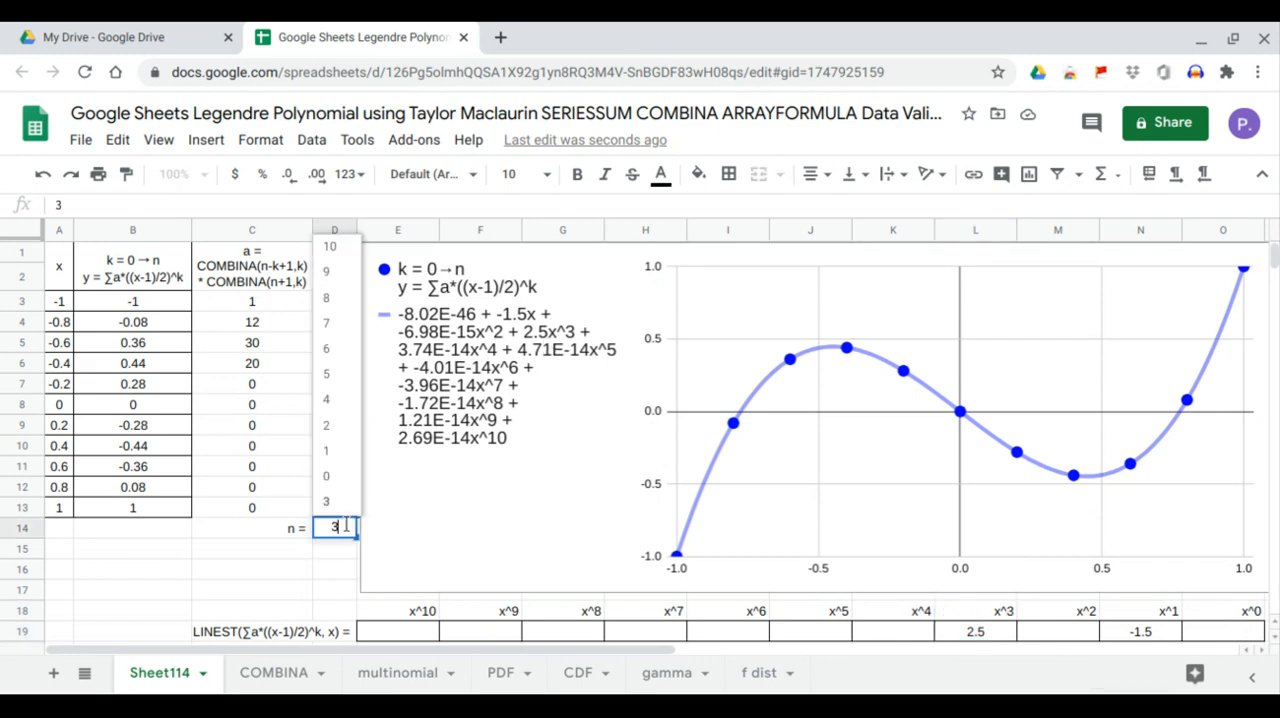
left_click(346, 404)
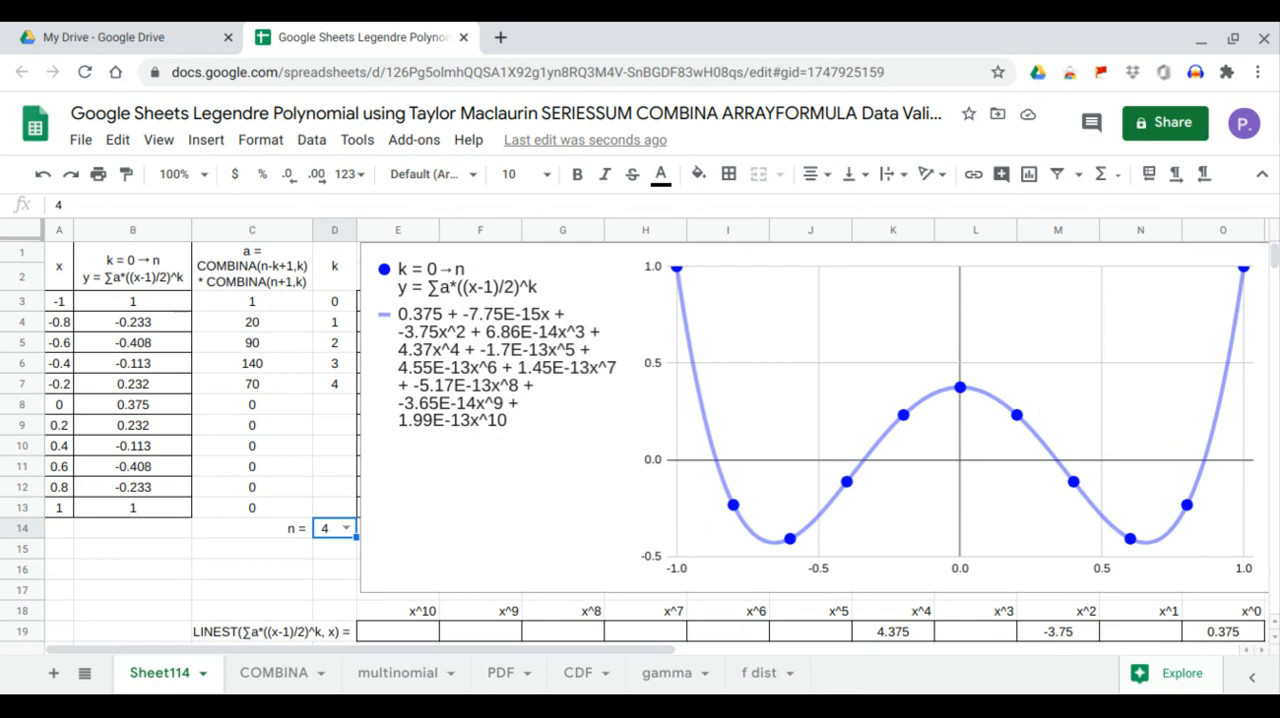
left_click_drag(1194, 637, 1190, 615)
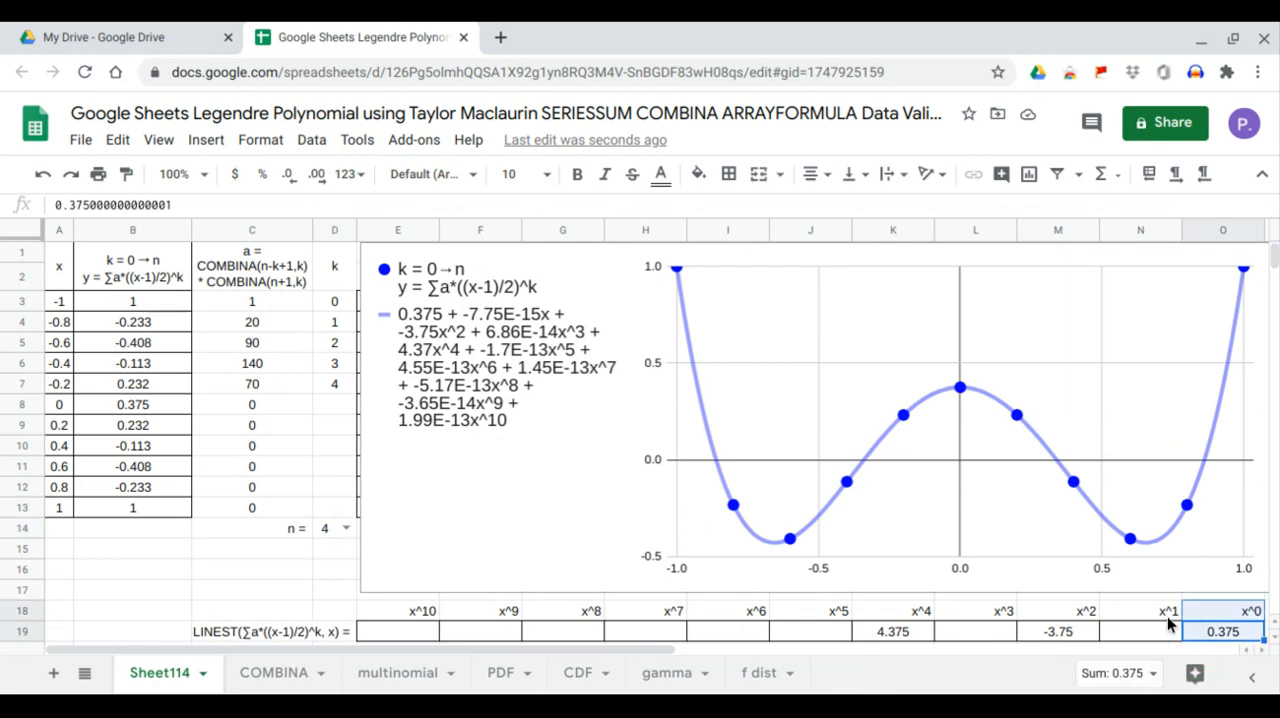
left_click_drag(1066, 638, 1076, 626)
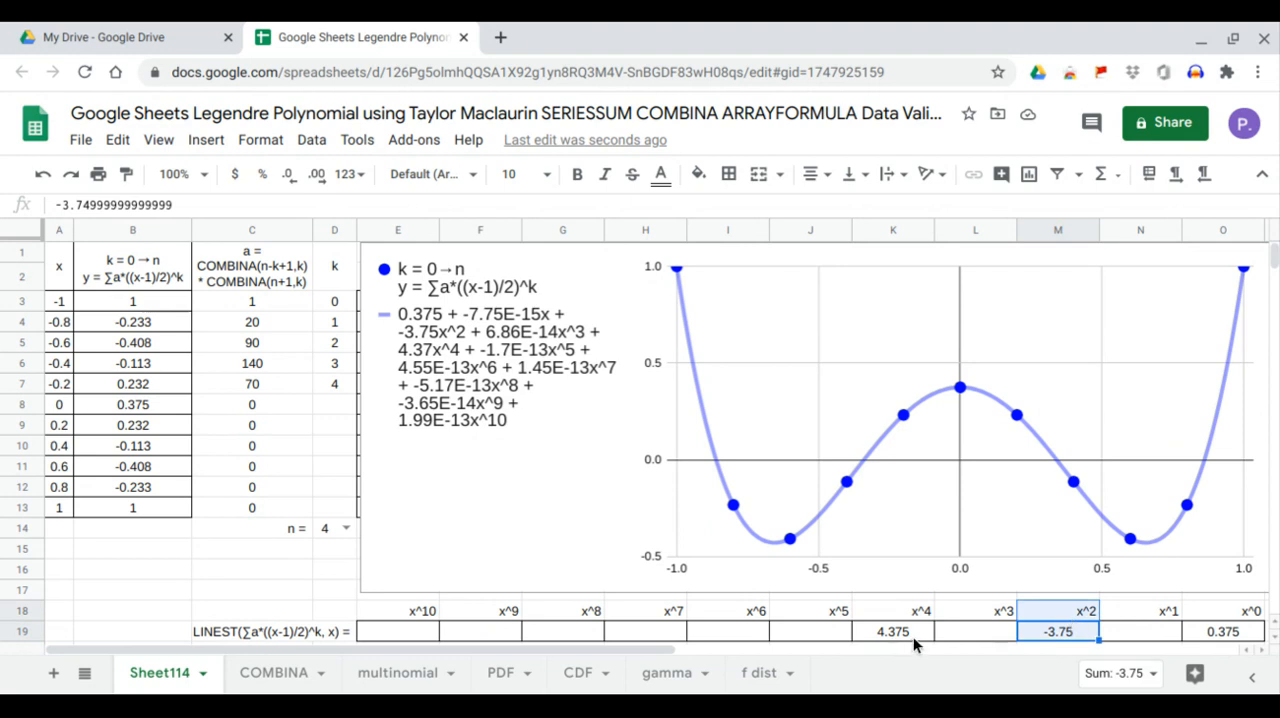
left_click_drag(914, 638, 915, 614)
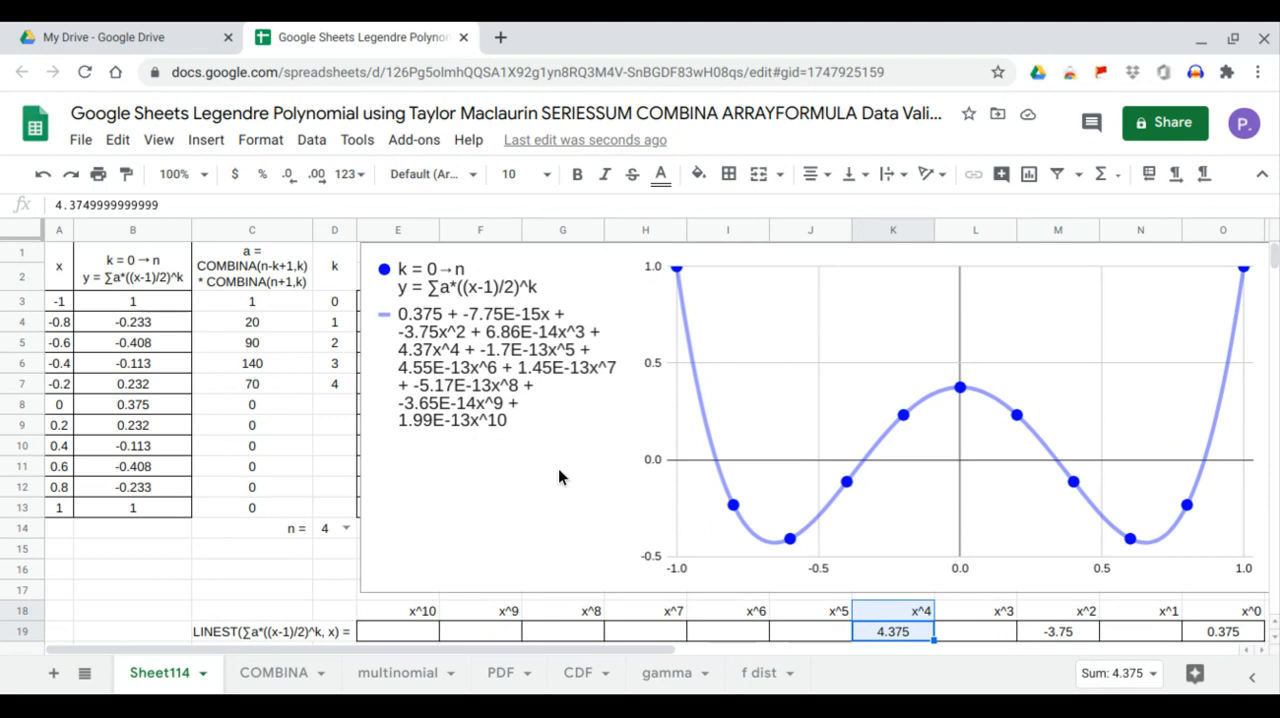
left_click(430, 330)
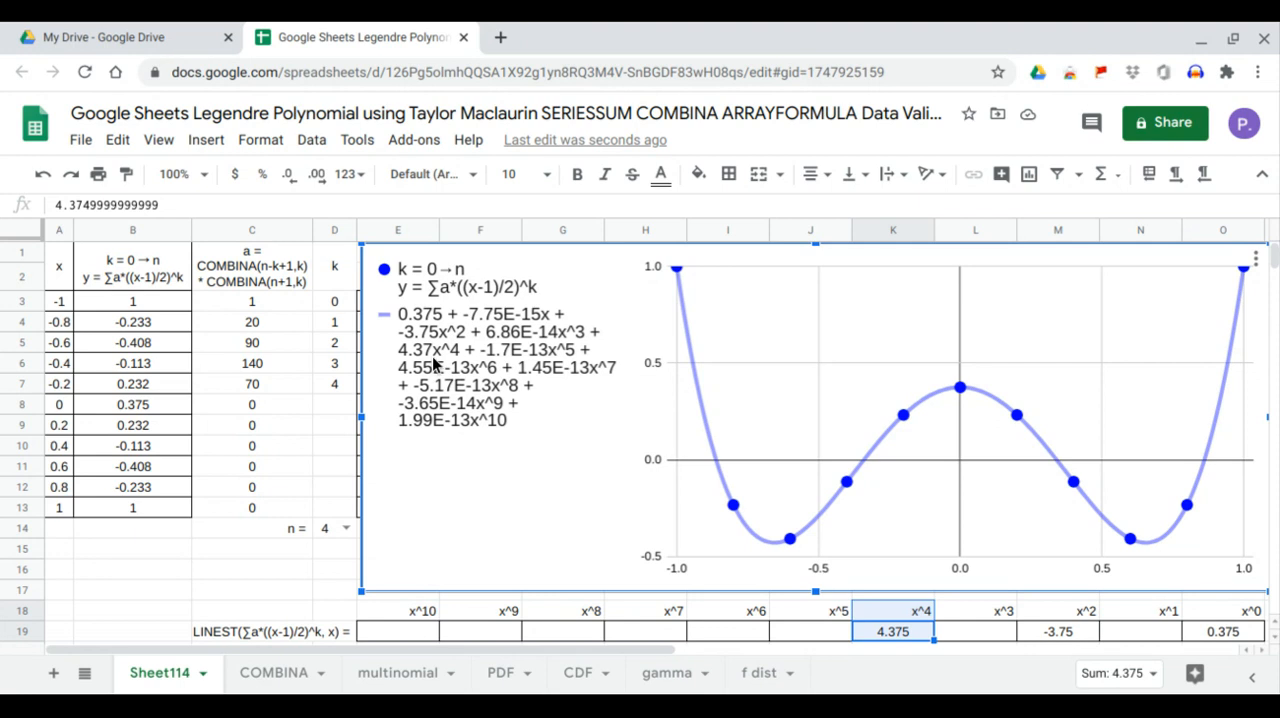
Set n in D14 to 5 and compare the LINEST coefficients for x^1, x^3 and x^5 with the chart's trendline equation
left_click(346, 529)
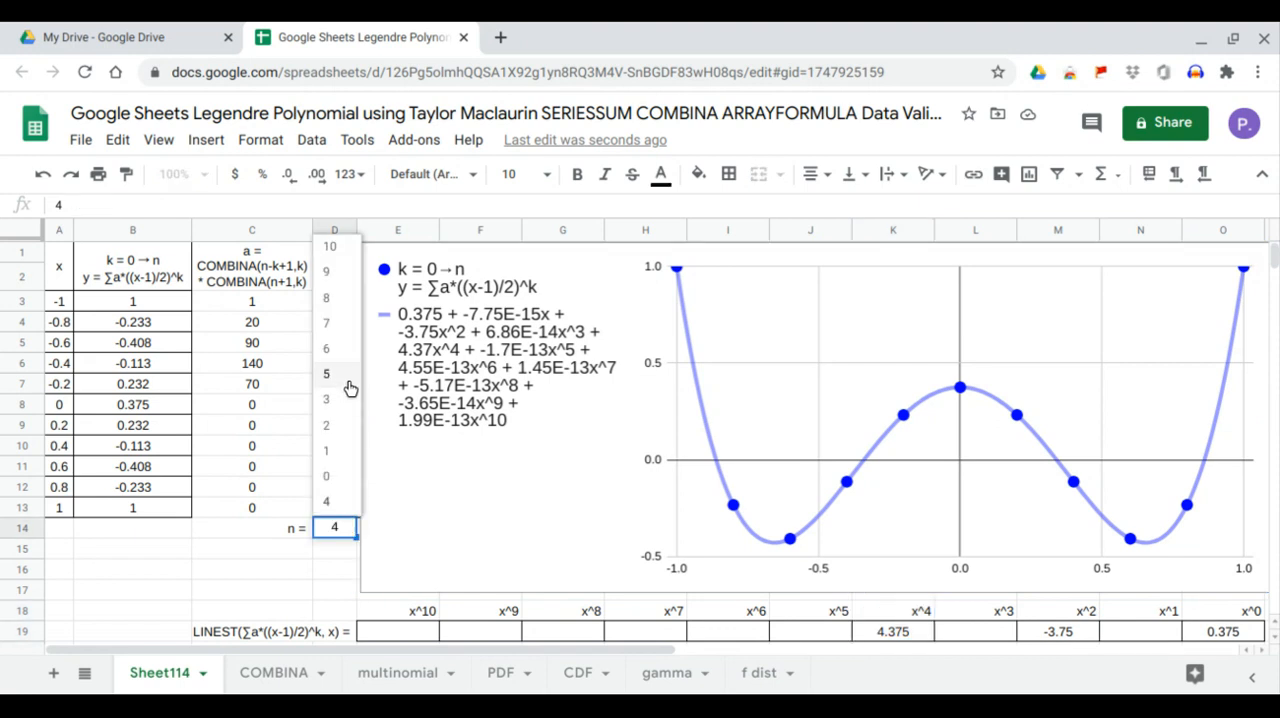
left_click(349, 382)
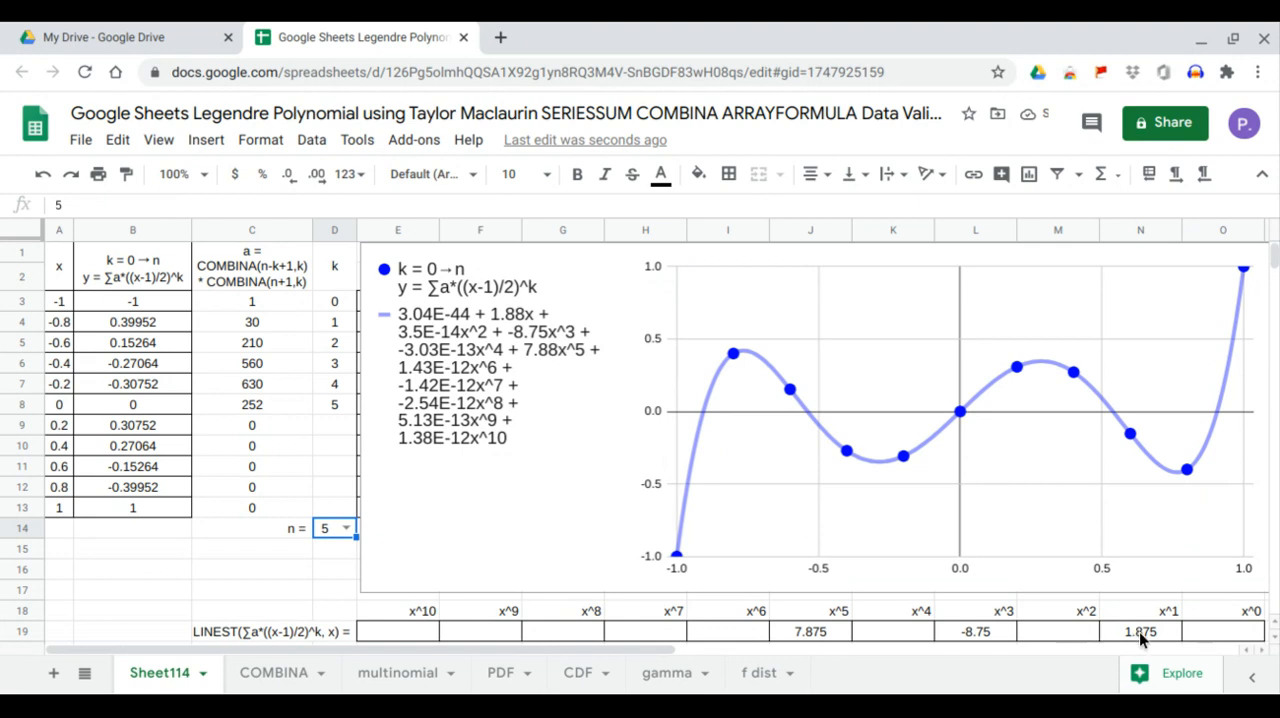
left_click(1165, 638)
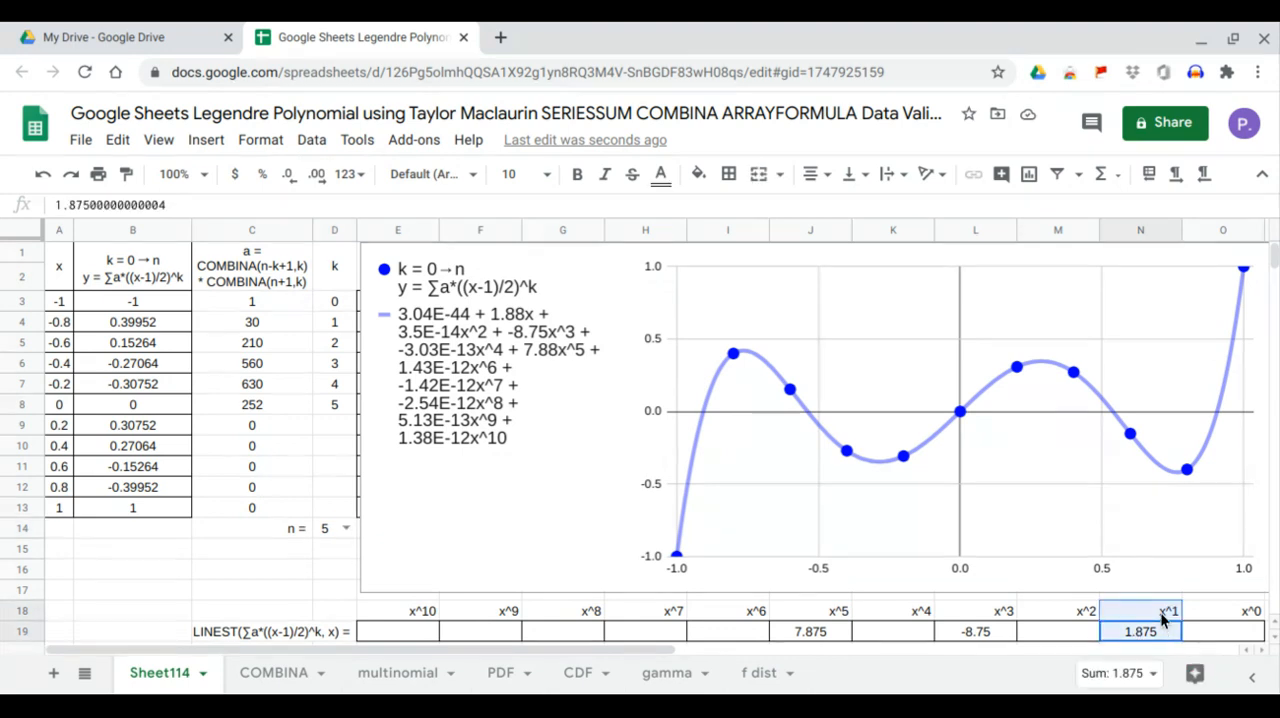
left_click(1004, 632)
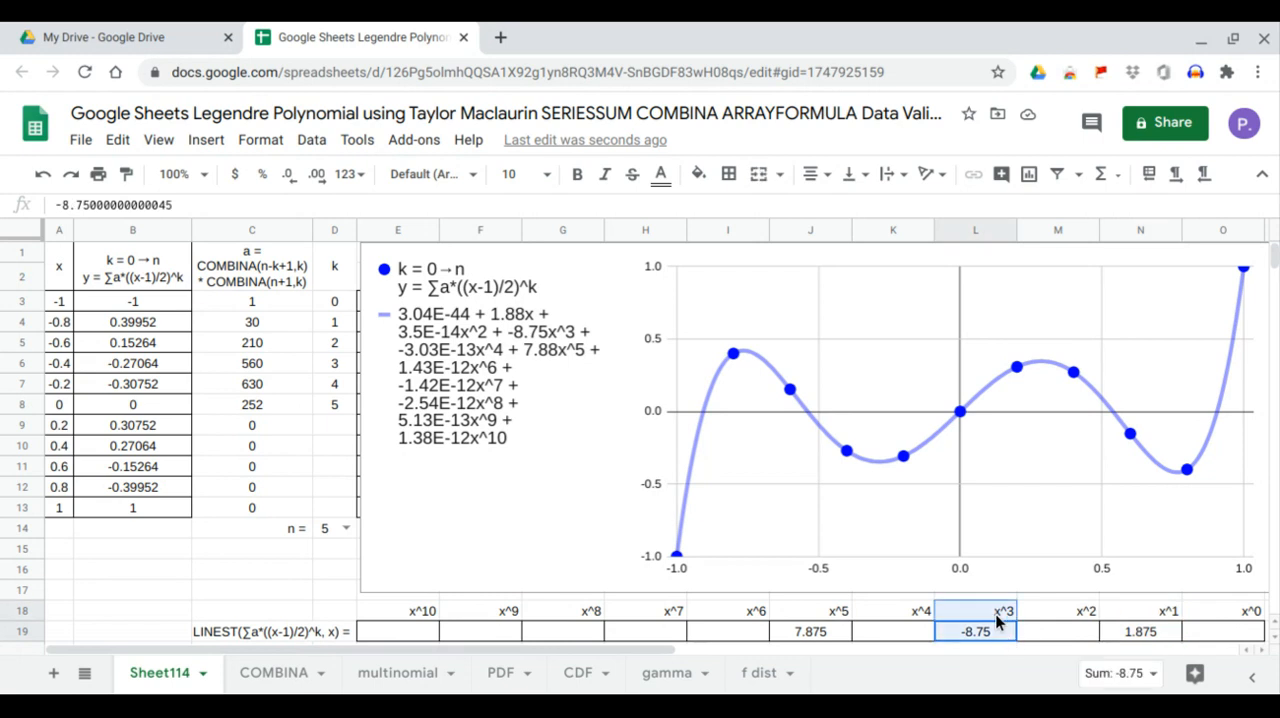
left_click(830, 631)
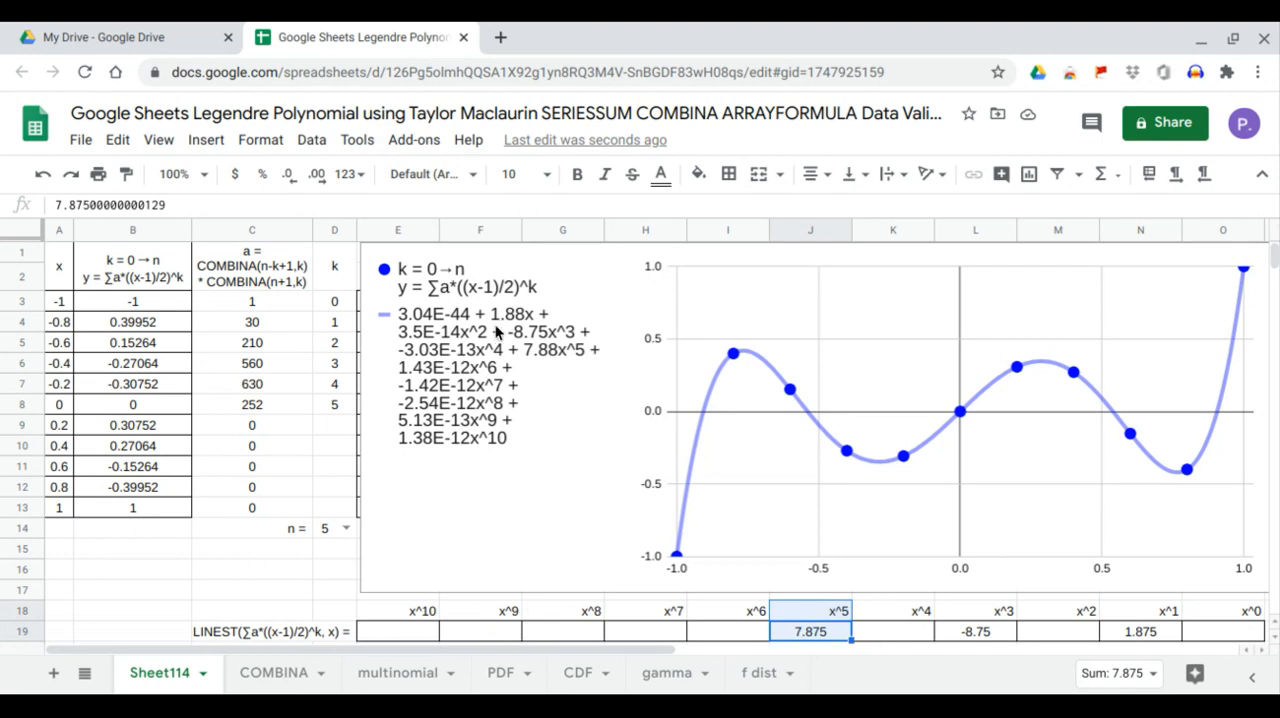
left_click(497, 330)
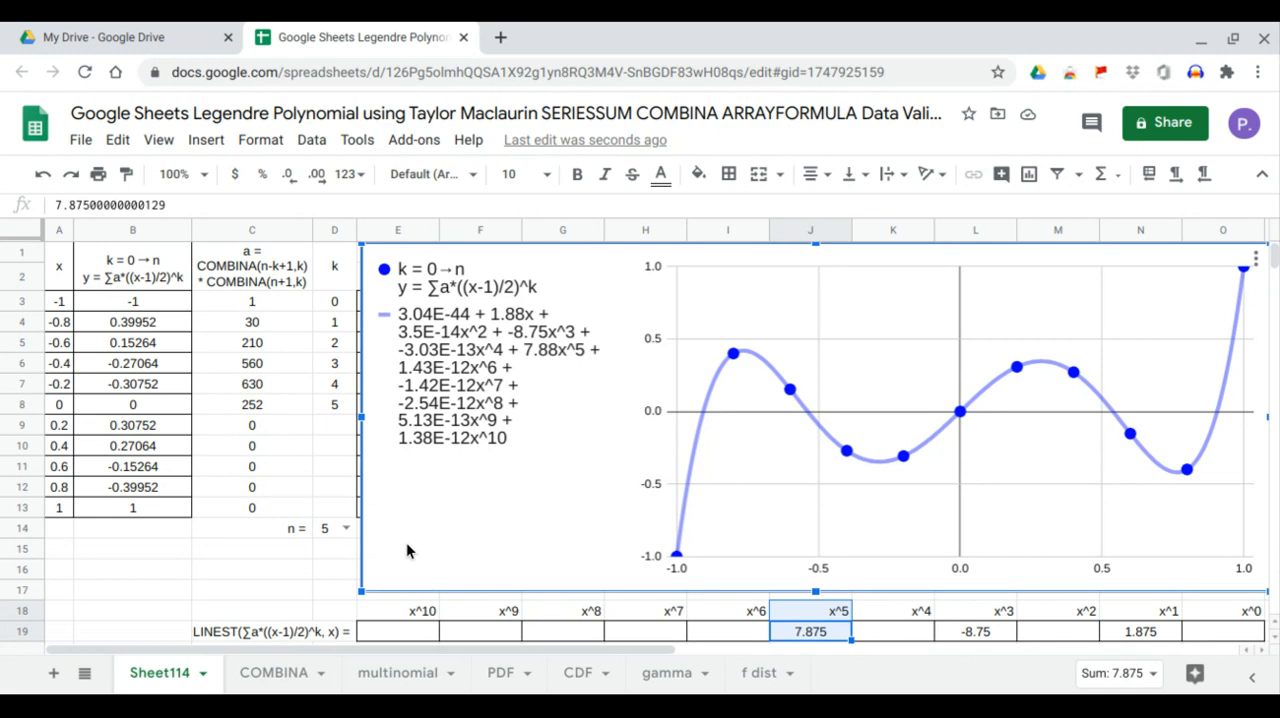
Set n in D14 to 6 and compare the LINEST coefficients for x^0, x^2, x^4 and x^6 with the chart's trendline equation
left_click(350, 532)
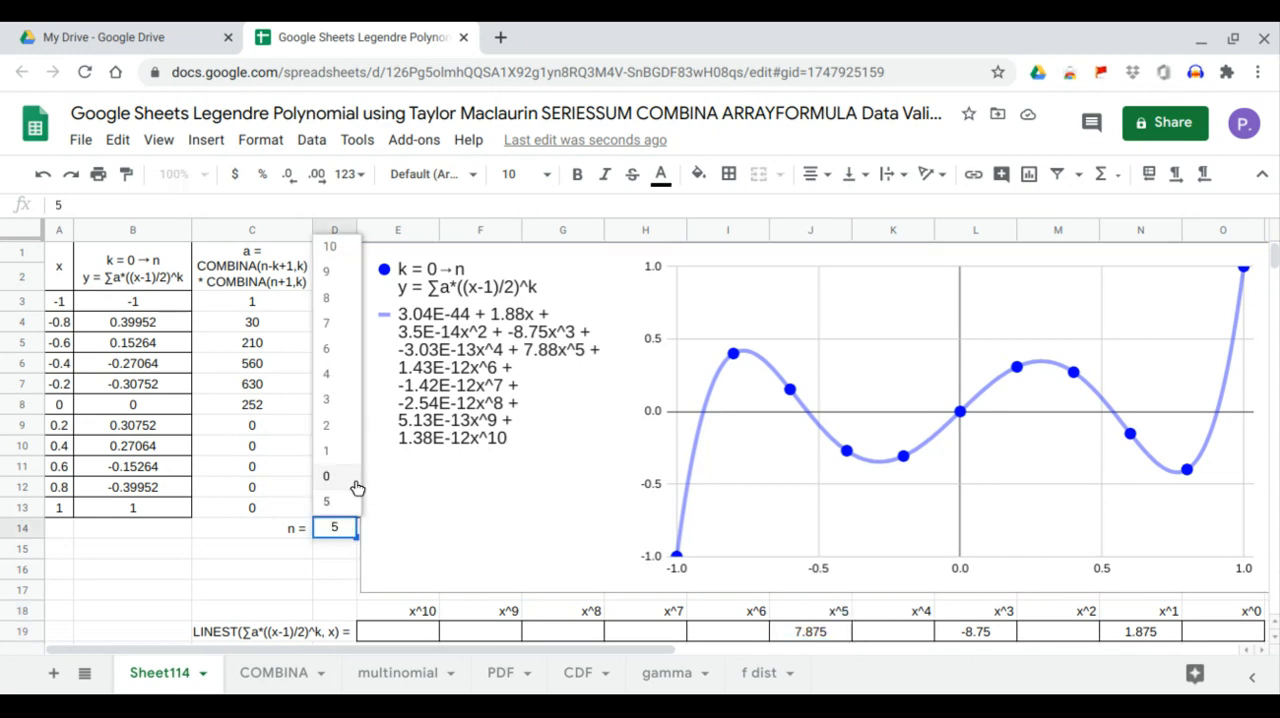
left_click(355, 349)
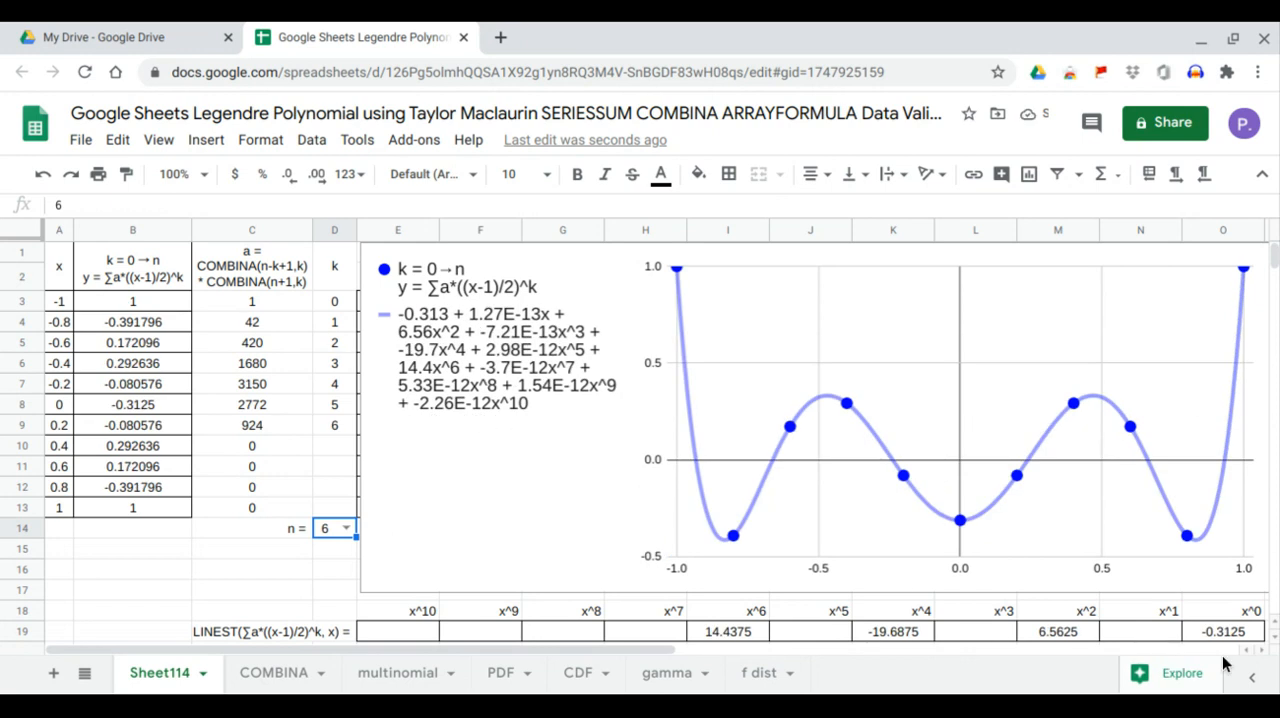
left_click_drag(1249, 633, 1248, 620)
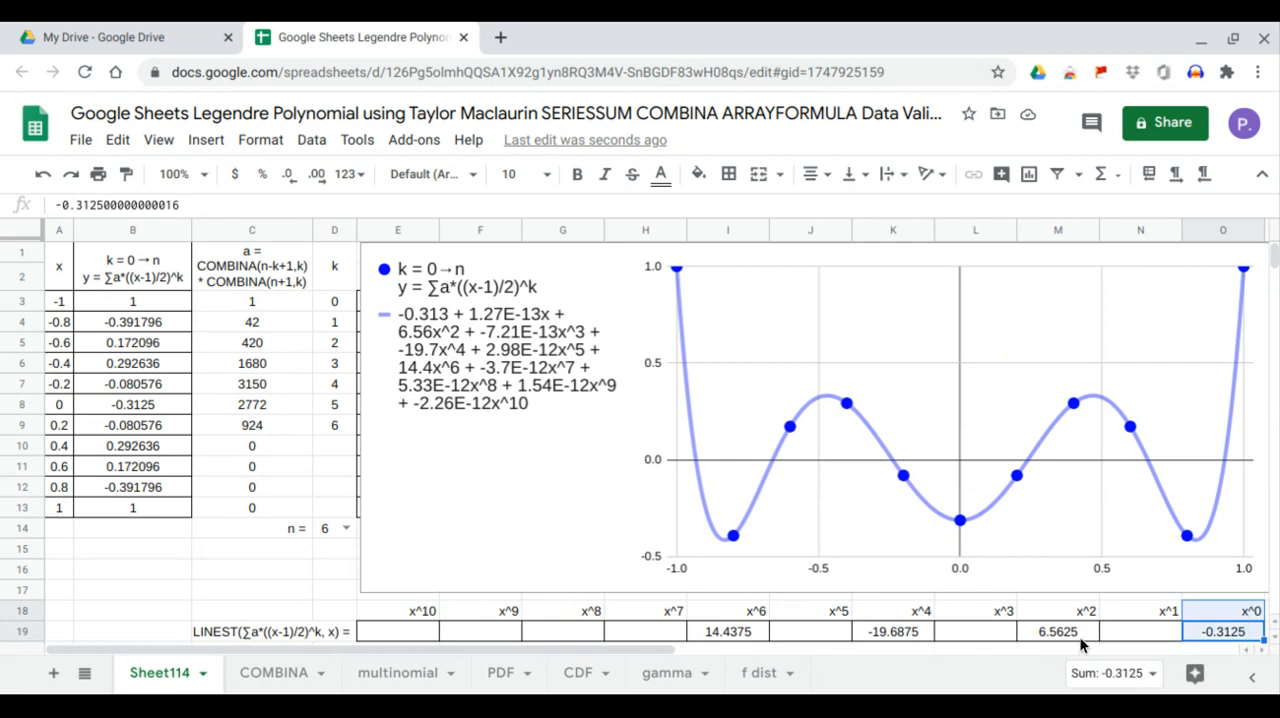
left_click_drag(1080, 637, 1083, 623)
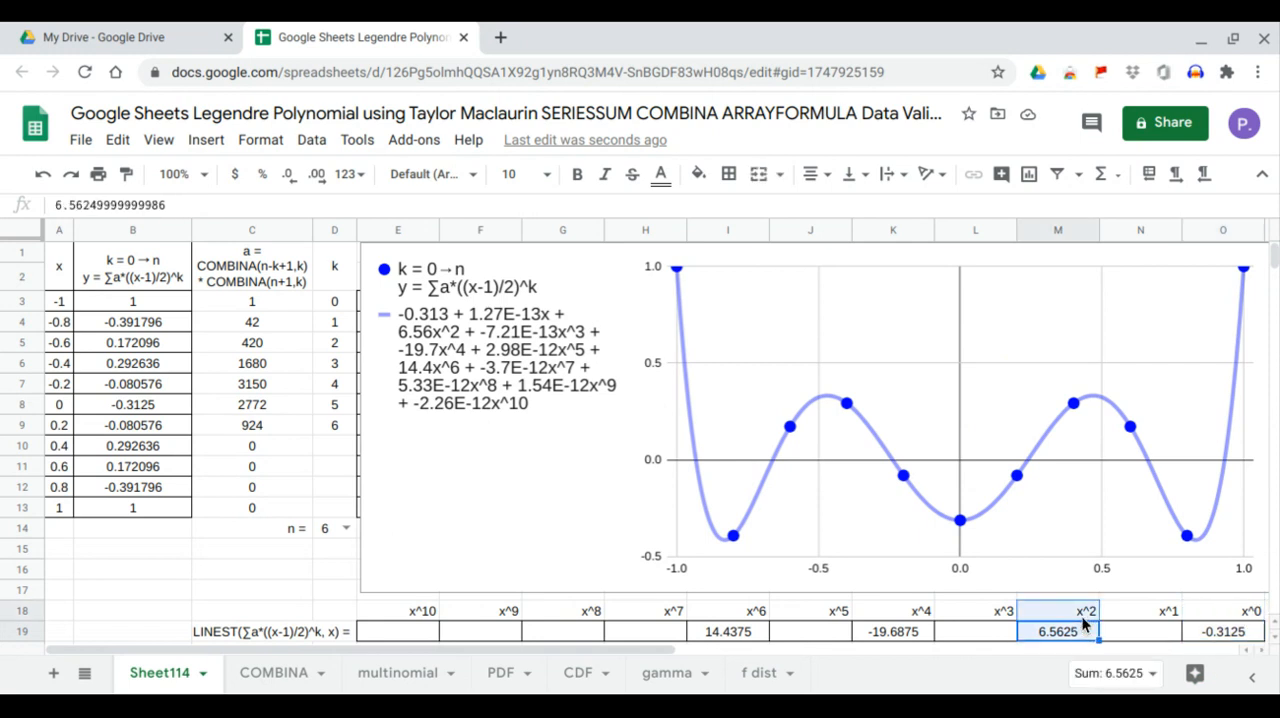
left_click_drag(919, 636, 928, 614)
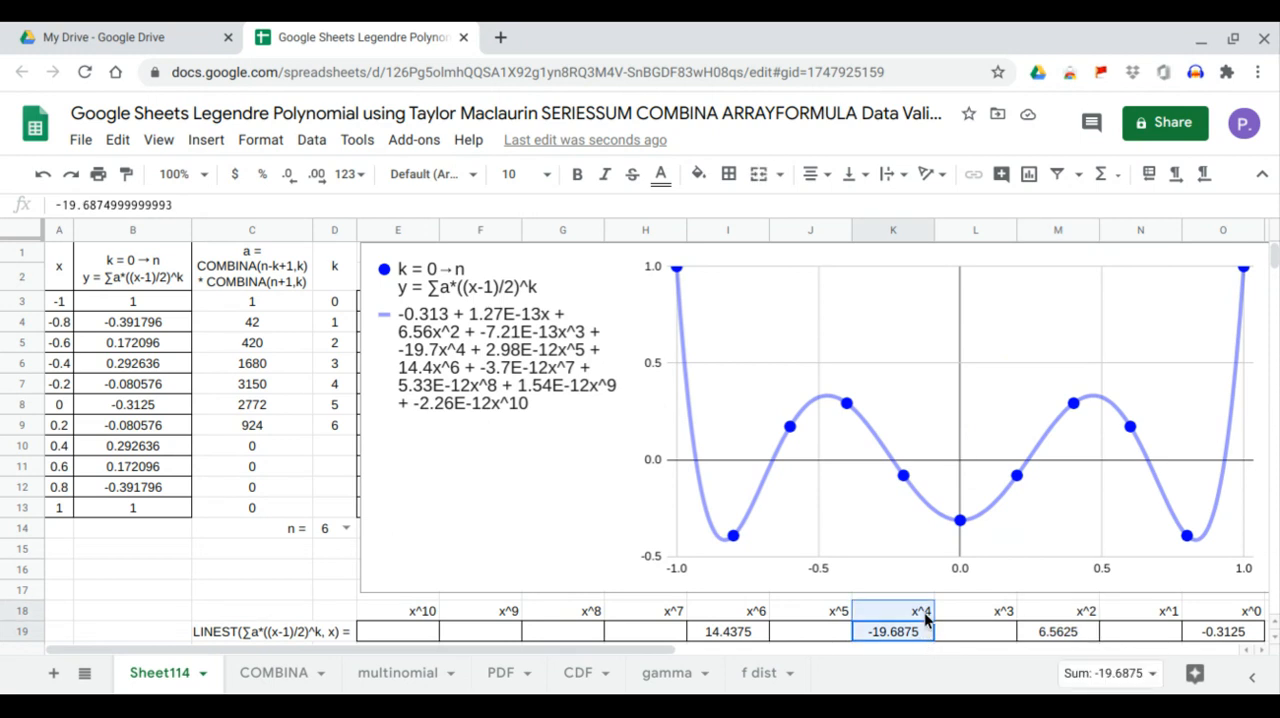
left_click(751, 631)
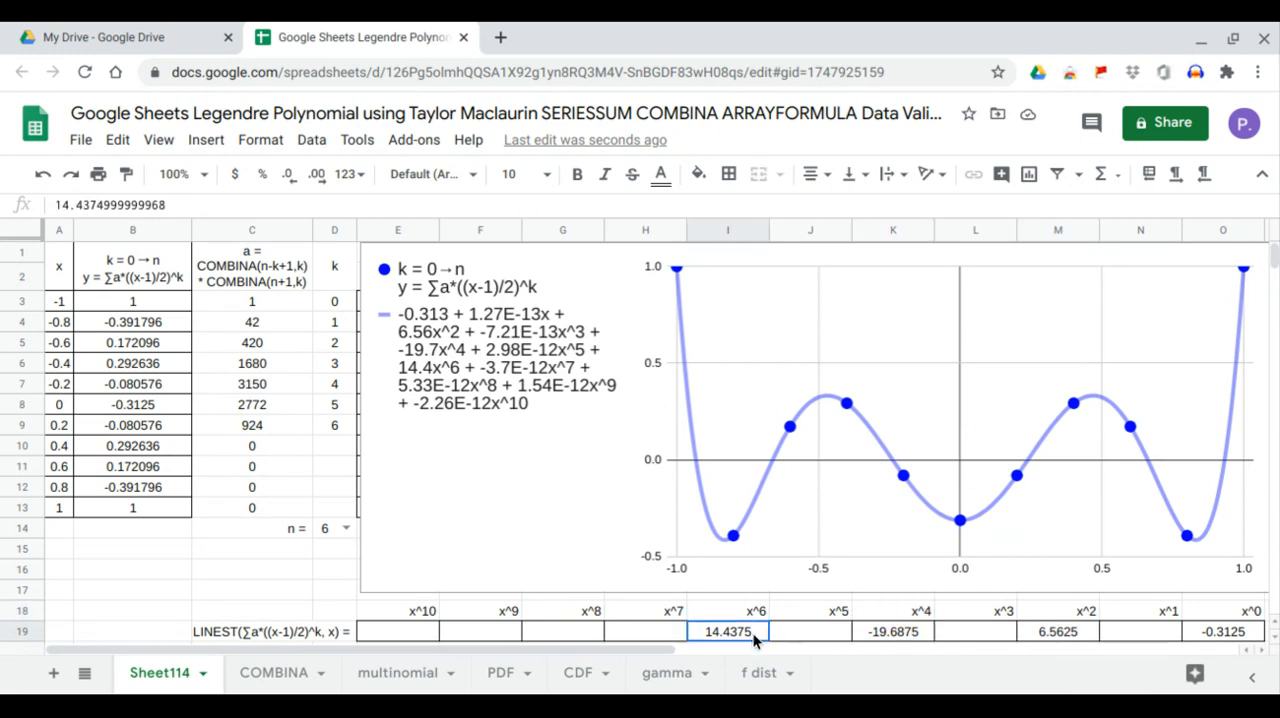
left_click_drag(753, 633, 759, 619)
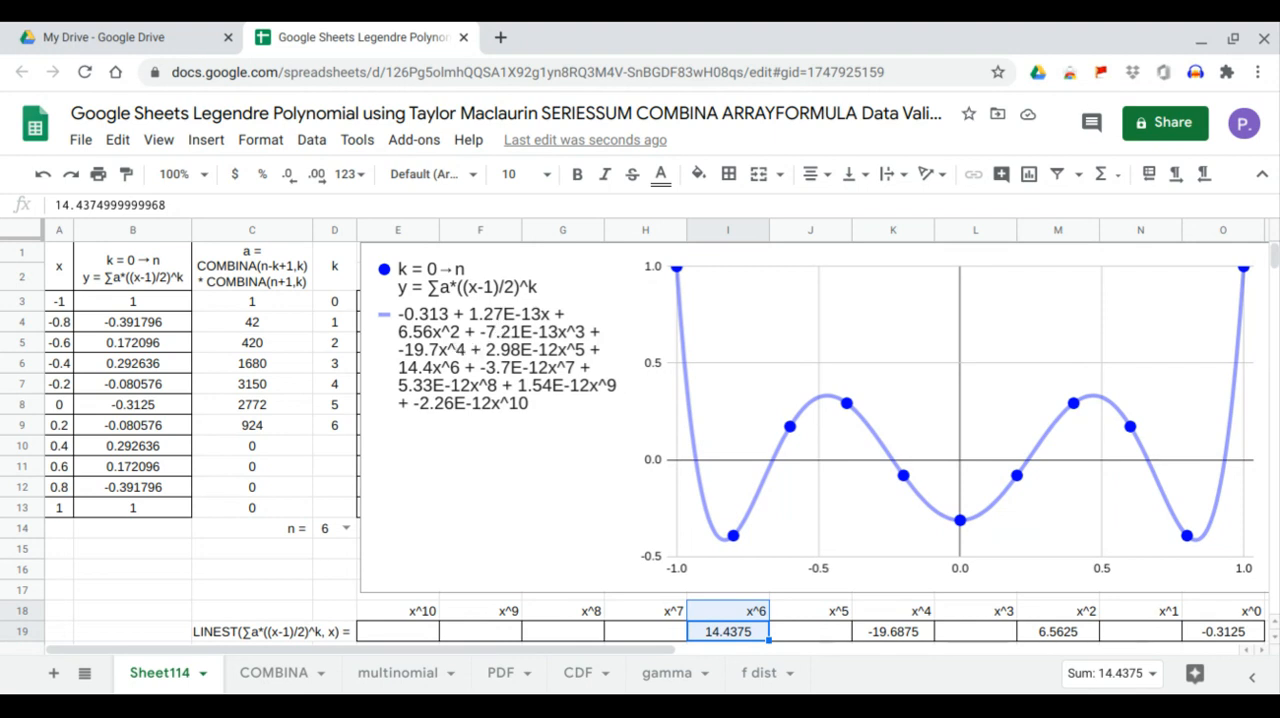
left_click(454, 350)
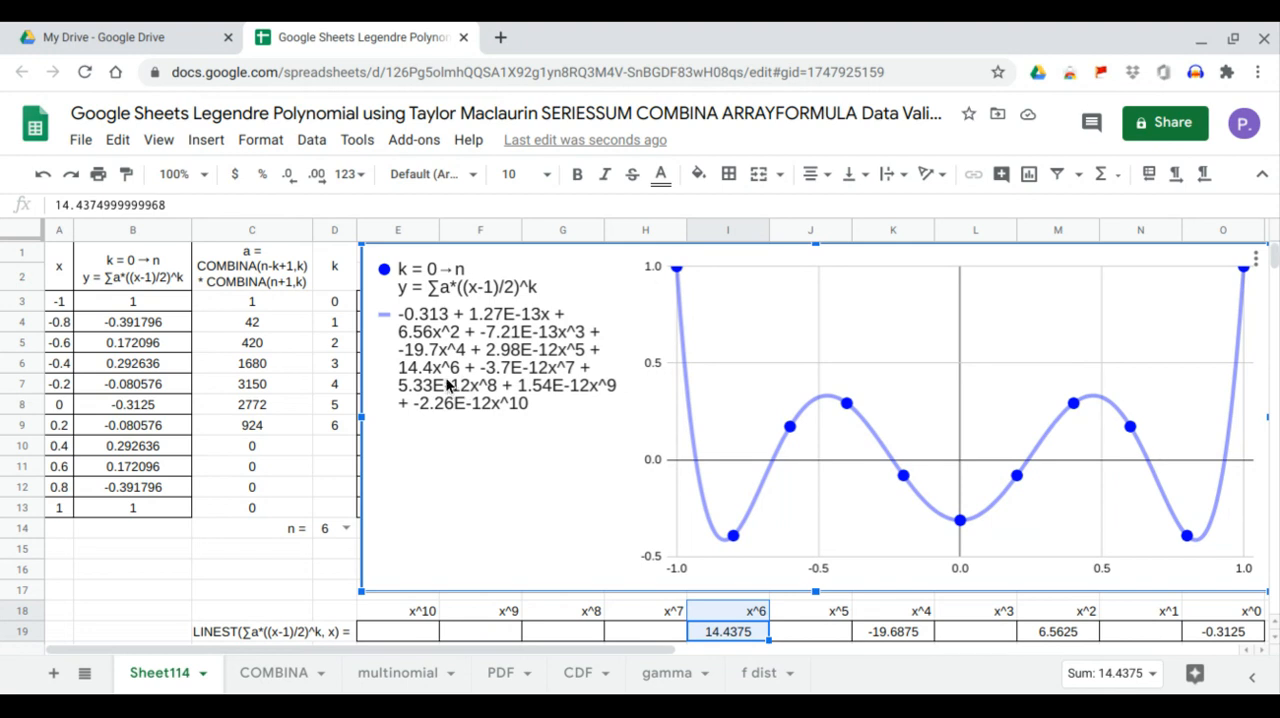
Set n in D14 to 7 and compare the LINEST coefficients for x^1, x^3, x^5 and x^7 with the chart's trendline equation
left_click(345, 530)
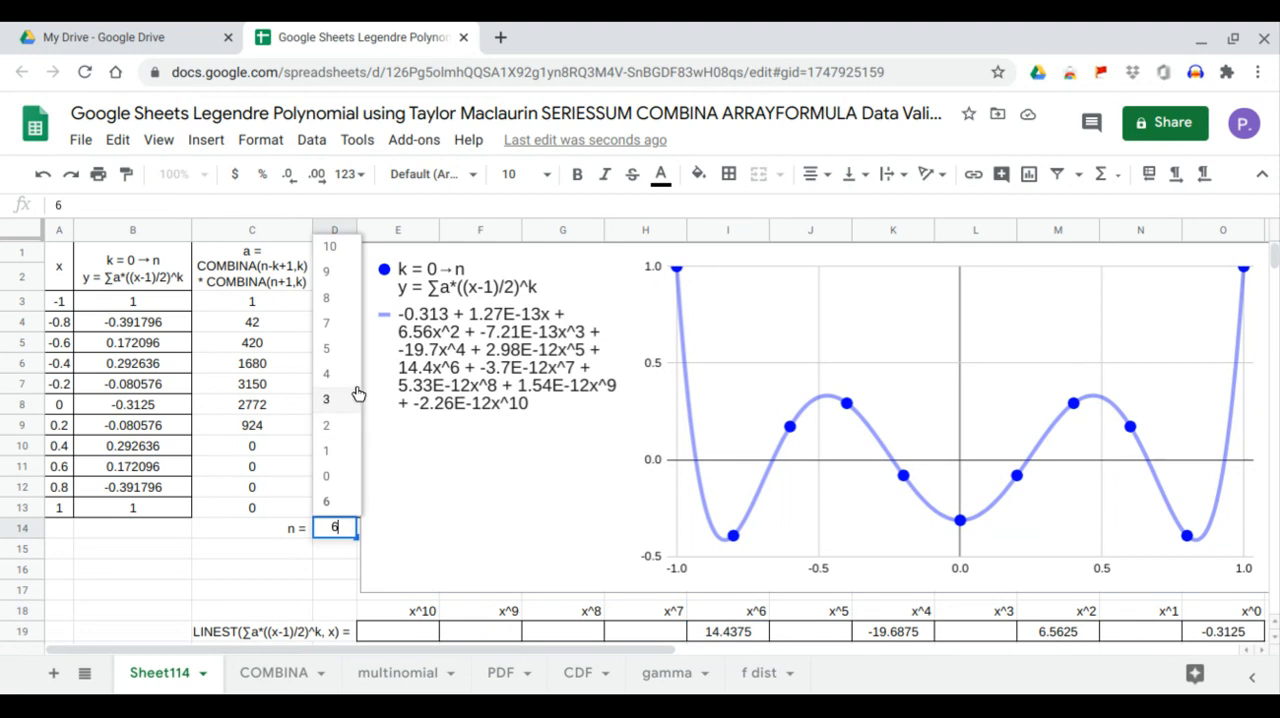
left_click(351, 329)
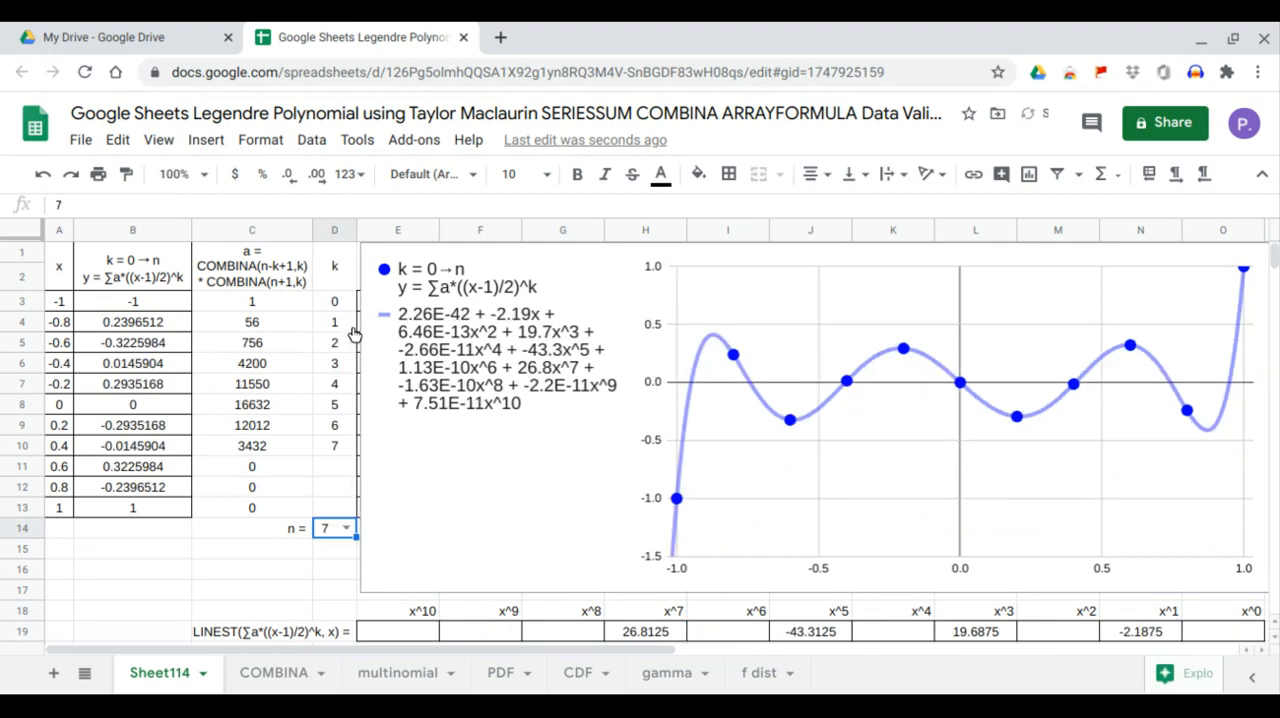
left_click(1168, 635)
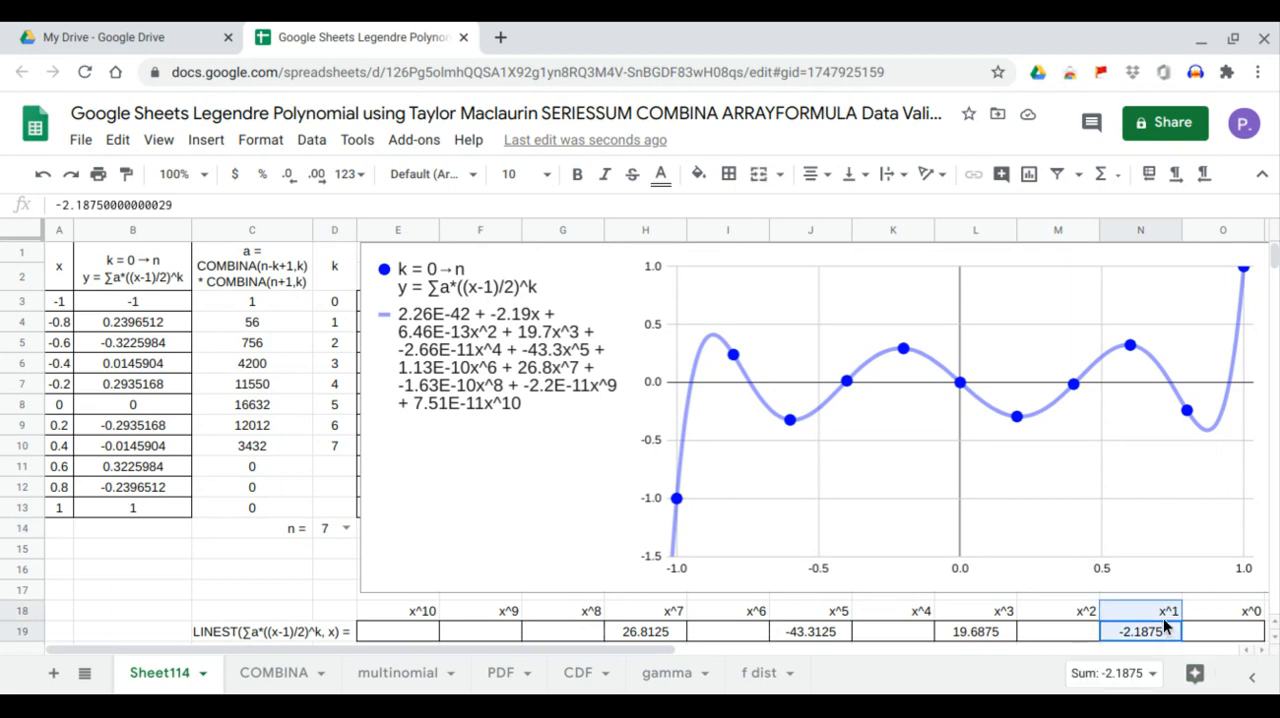
left_click(525, 325)
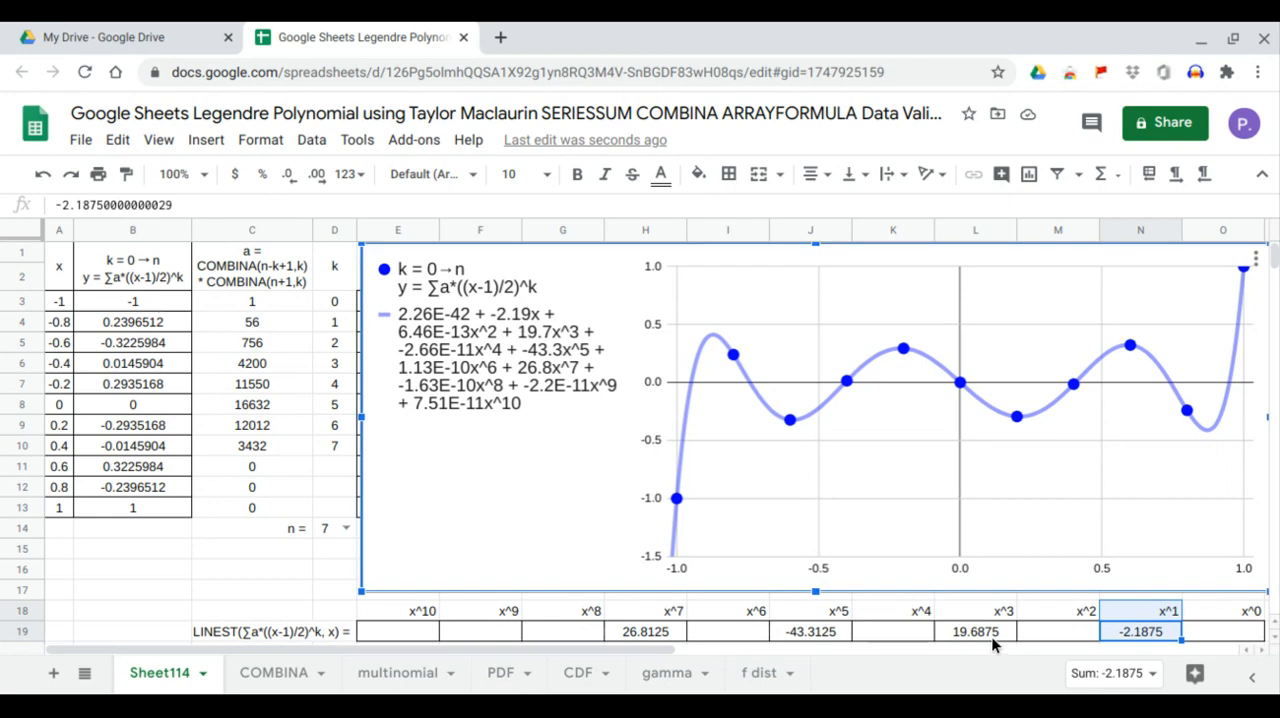
left_click(1007, 638)
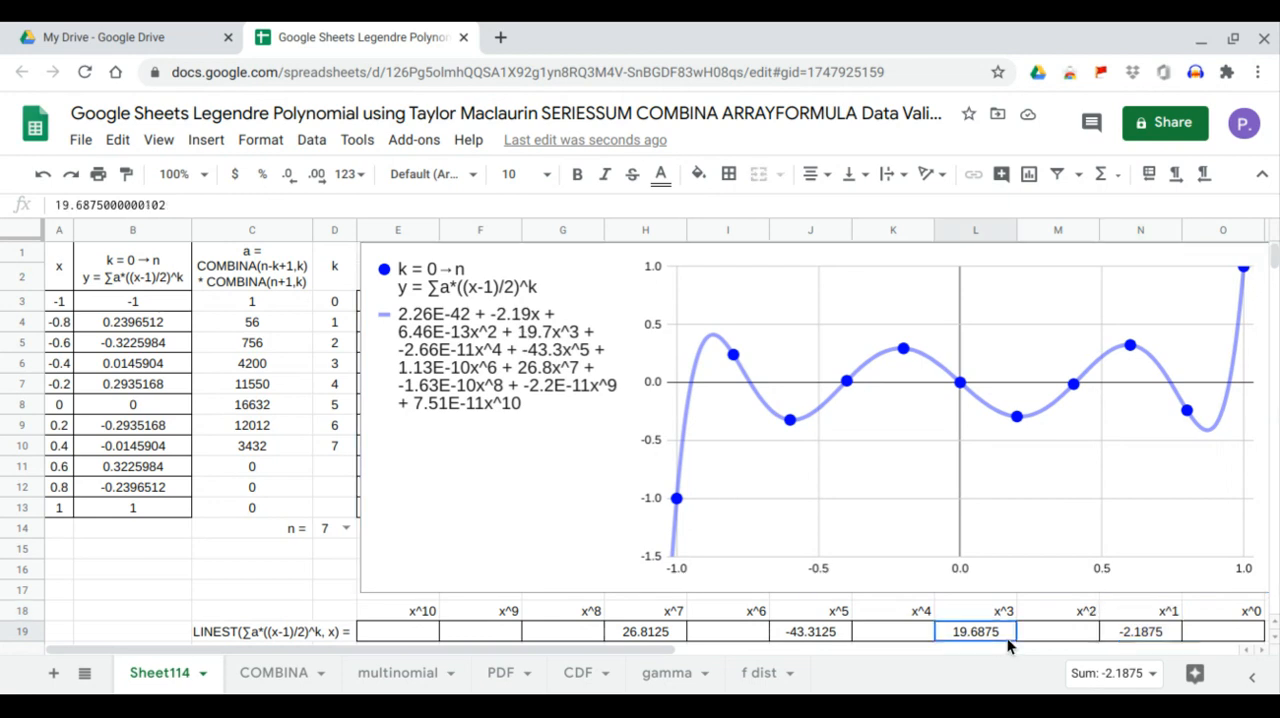
left_click(545, 352)
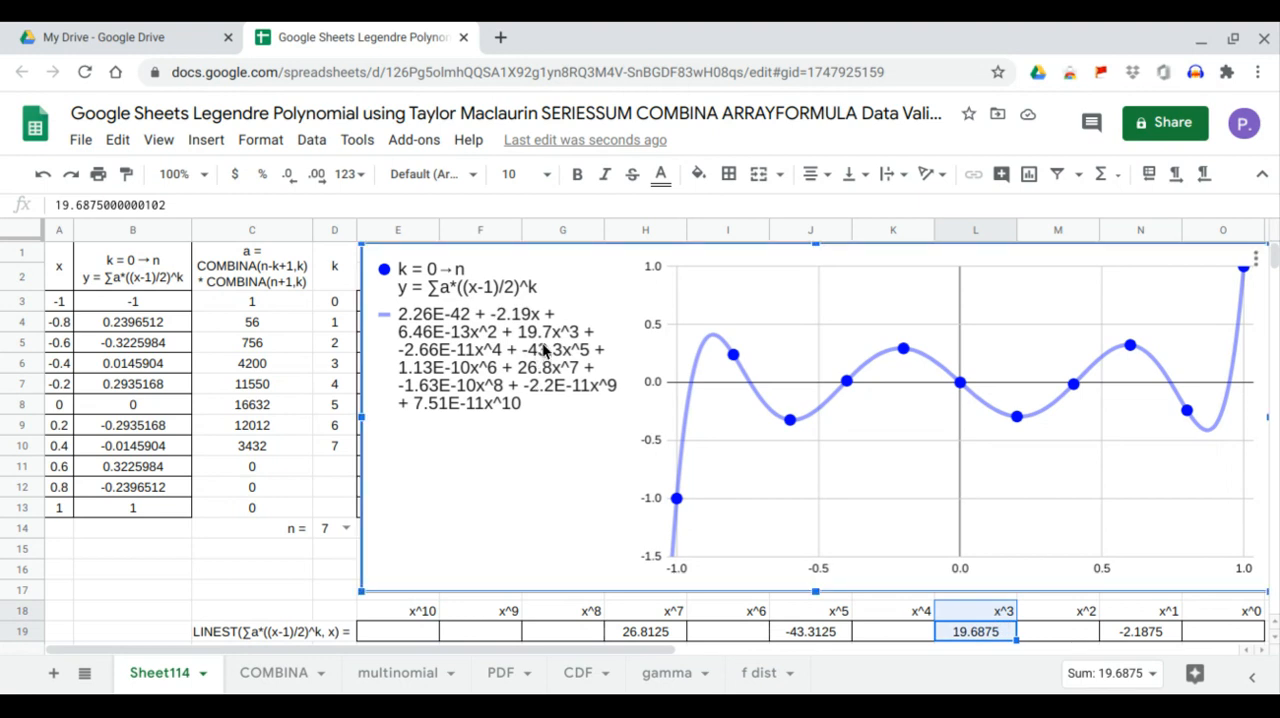
left_click(834, 633)
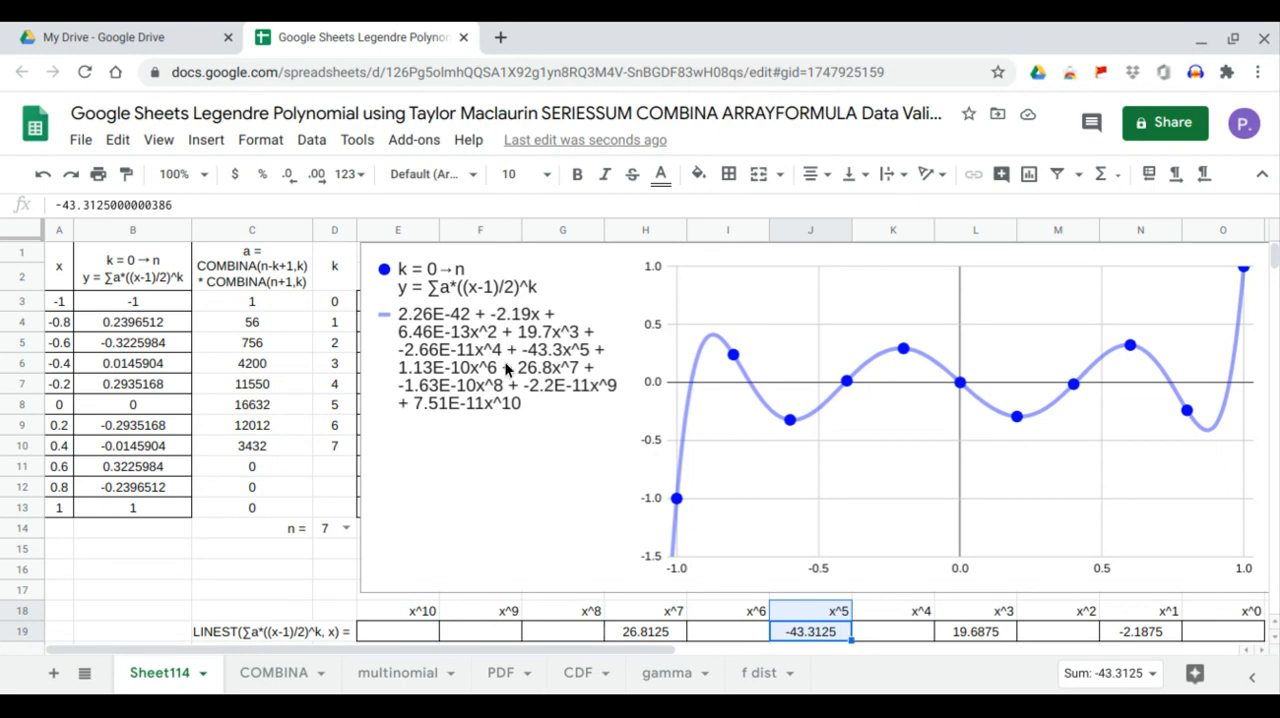
left_click(553, 366)
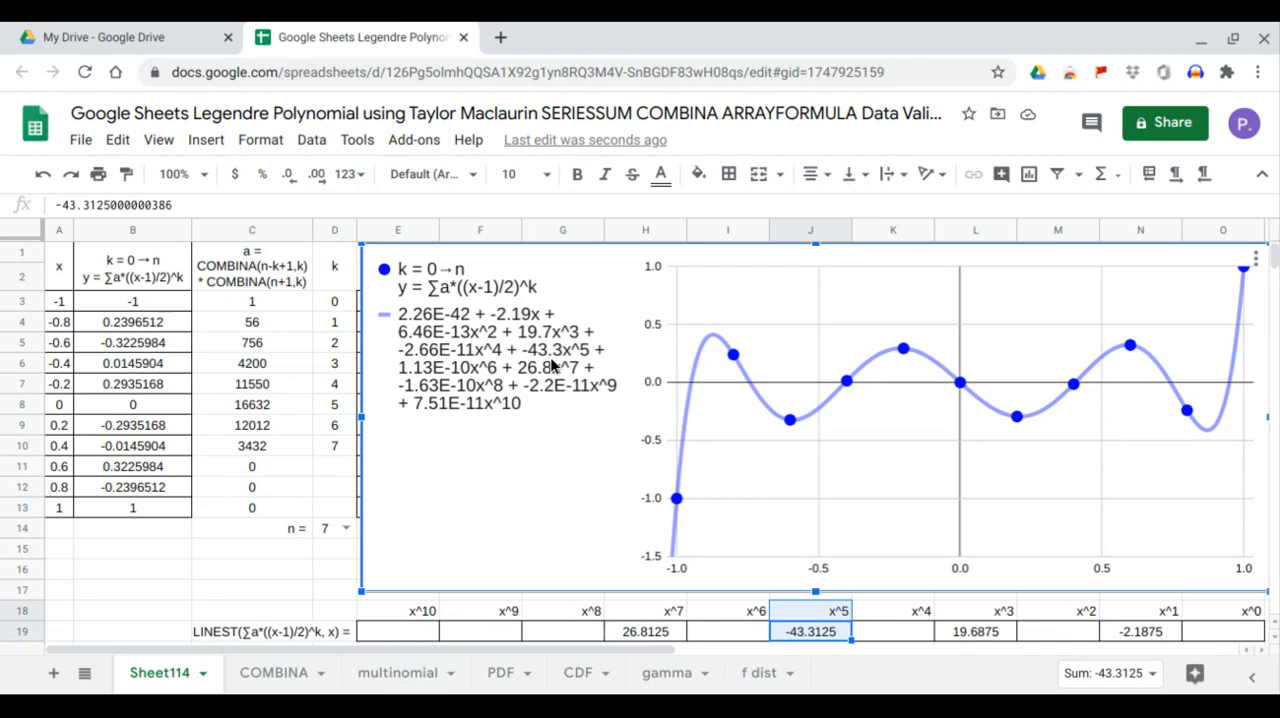
left_click(658, 633)
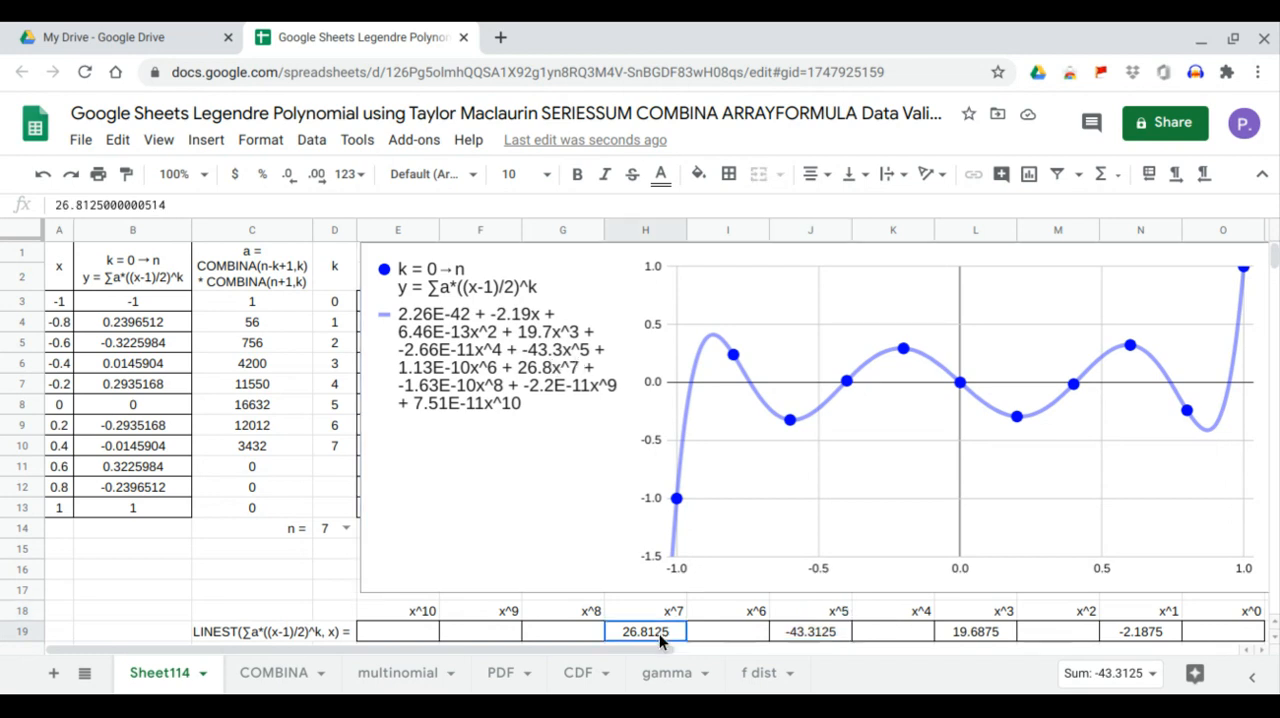
left_click_drag(659, 634, 662, 617)
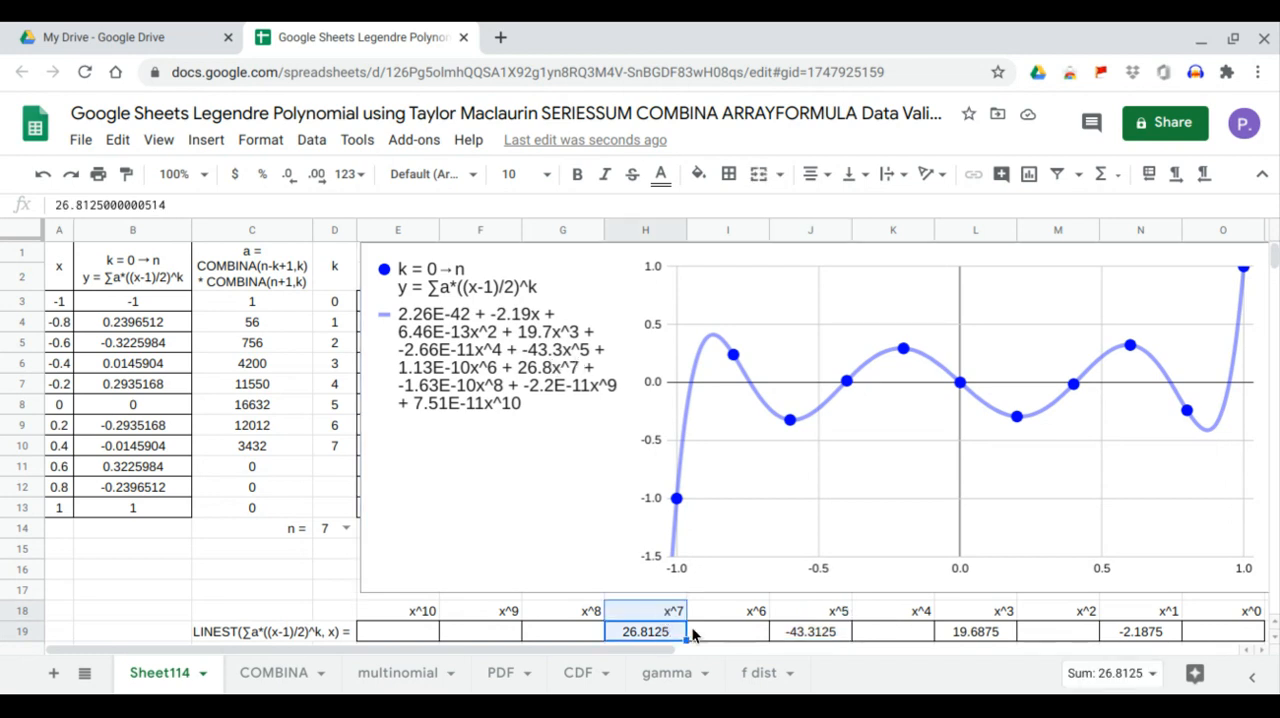
left_click(541, 384)
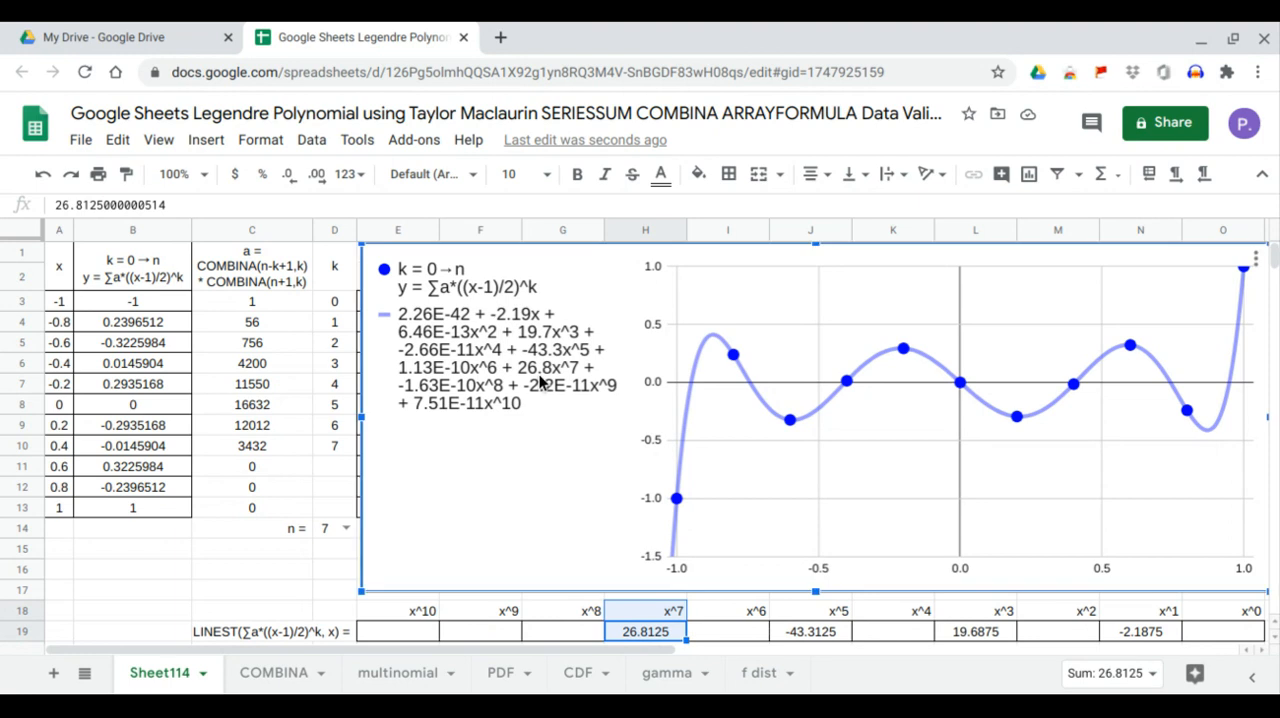
Set n in D14 to 8 and compare the LINEST coefficients for x^0, x^2, x^4, x^6 and x^8 with the chart's trendline equation
left_click(346, 529)
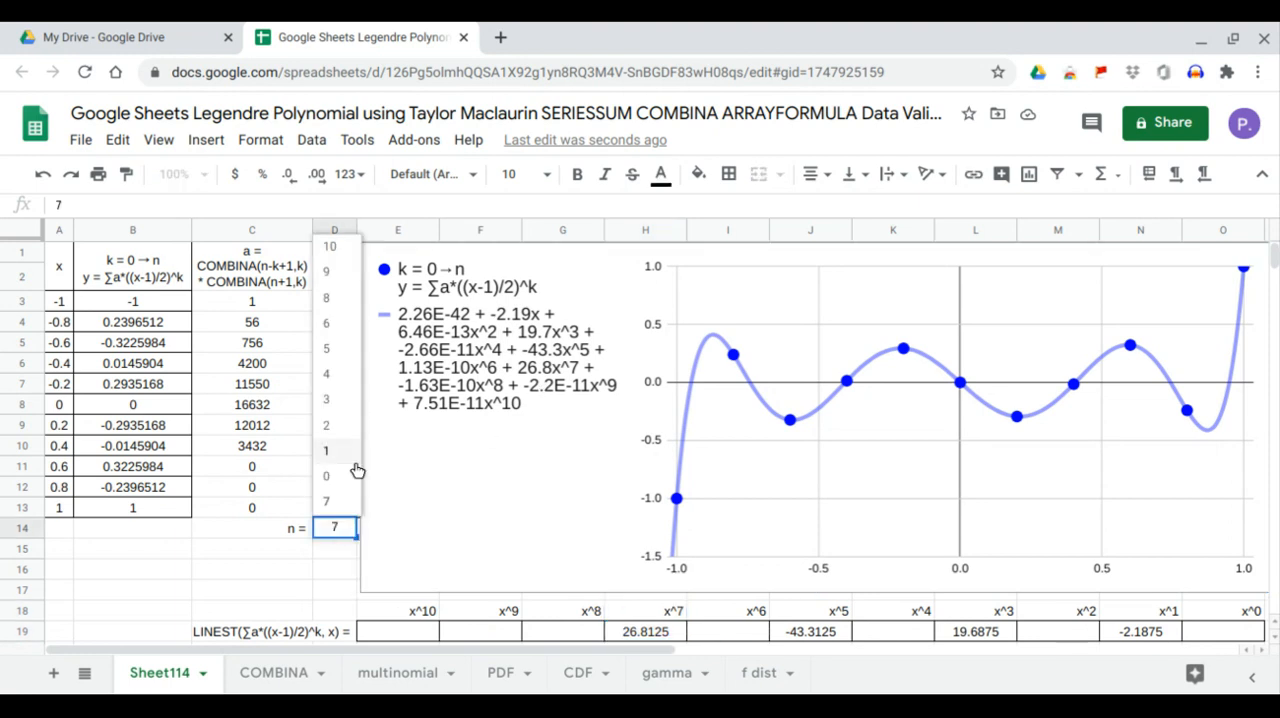
left_click(352, 306)
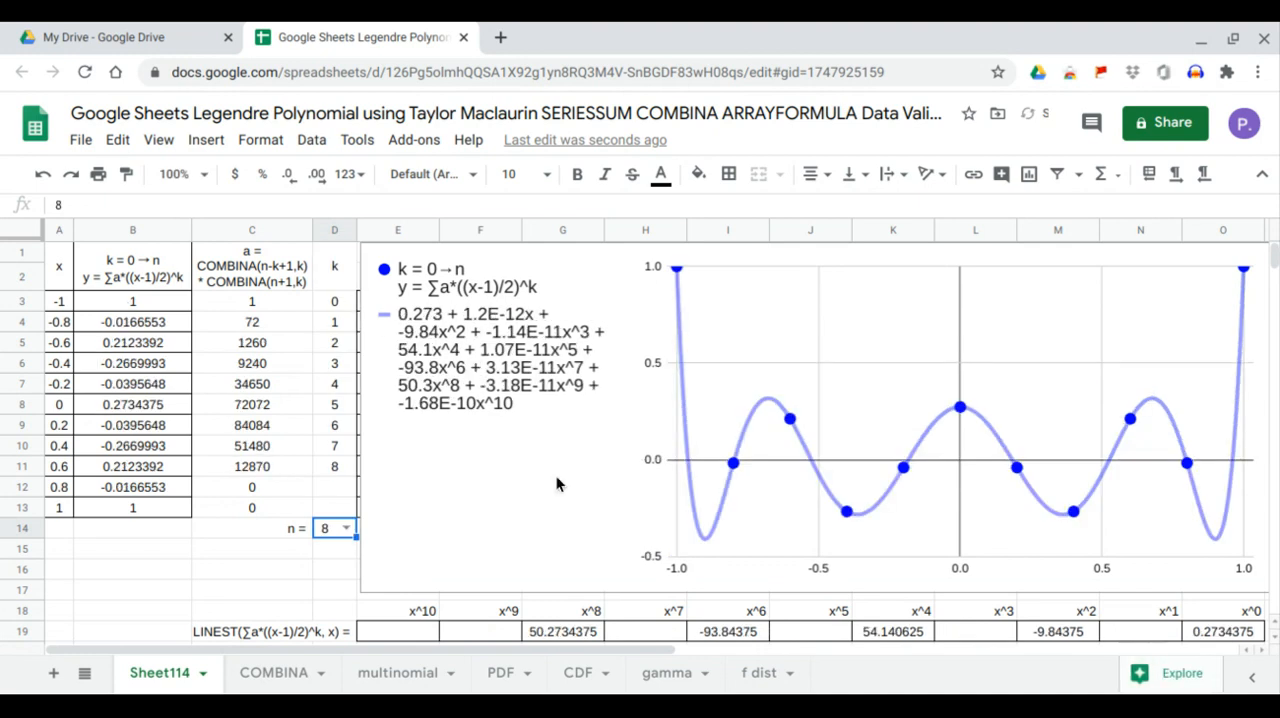
left_click(1220, 630)
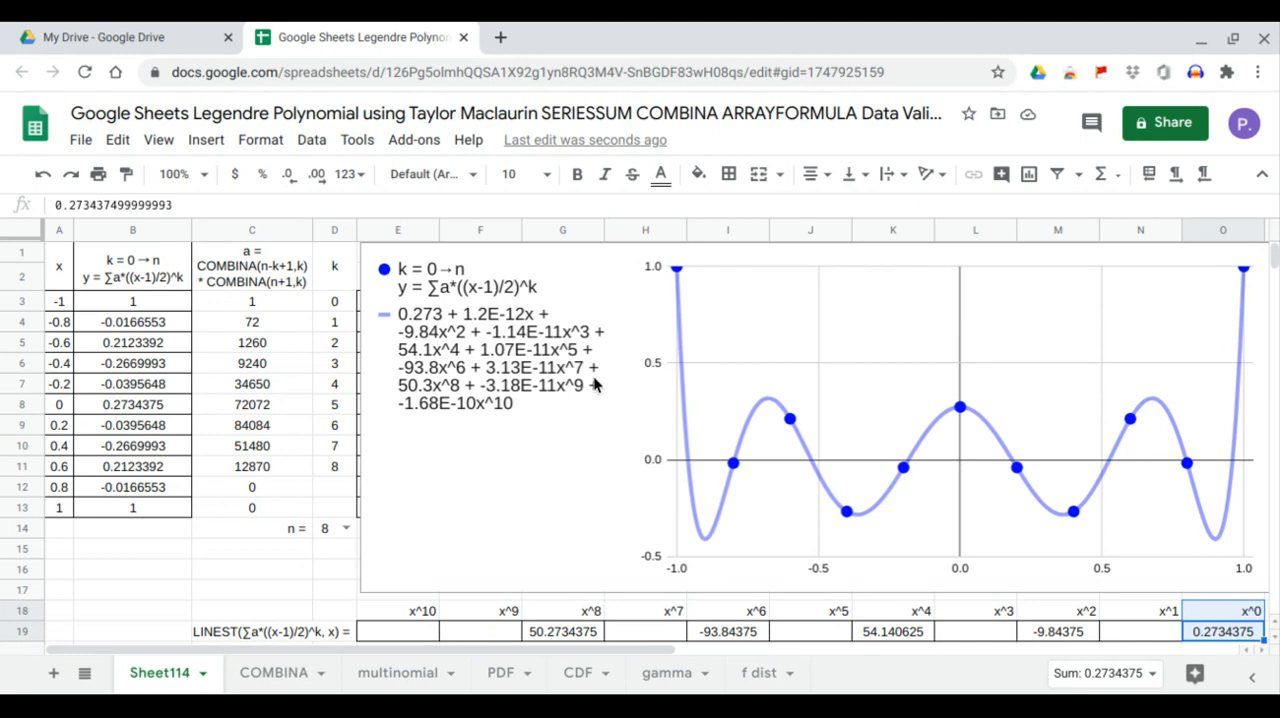
left_click(450, 320)
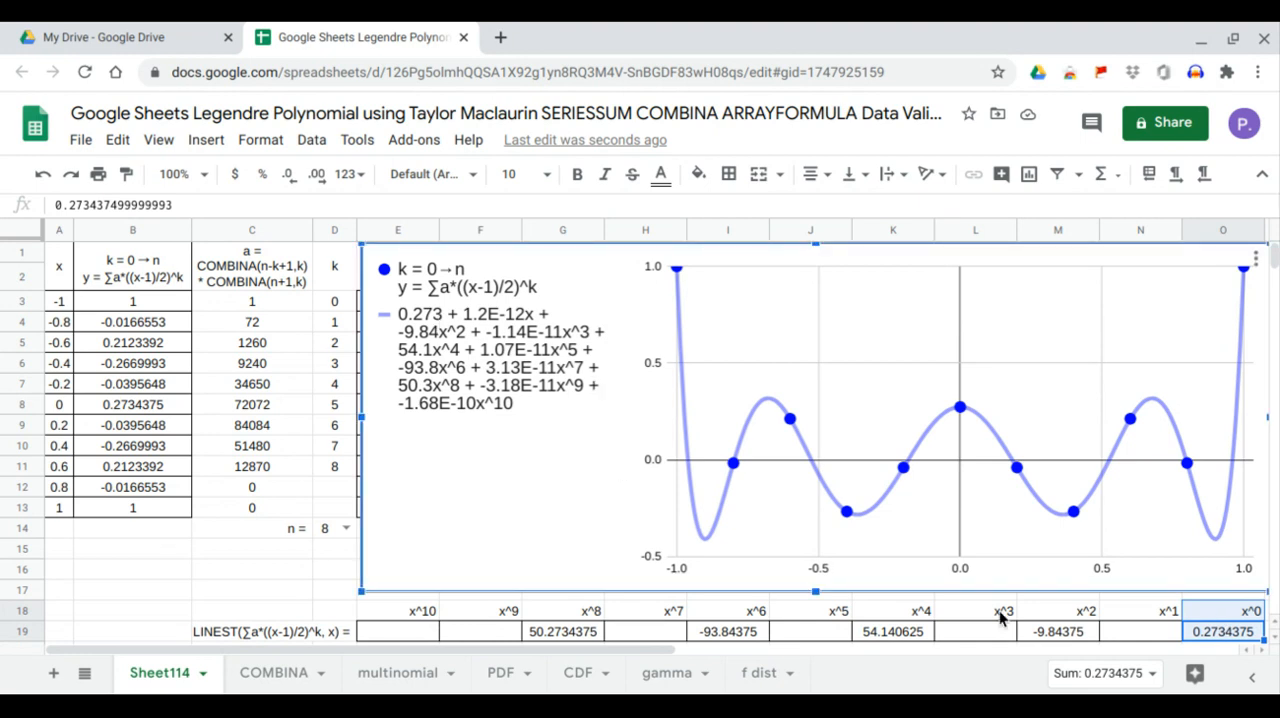
left_click(1087, 632)
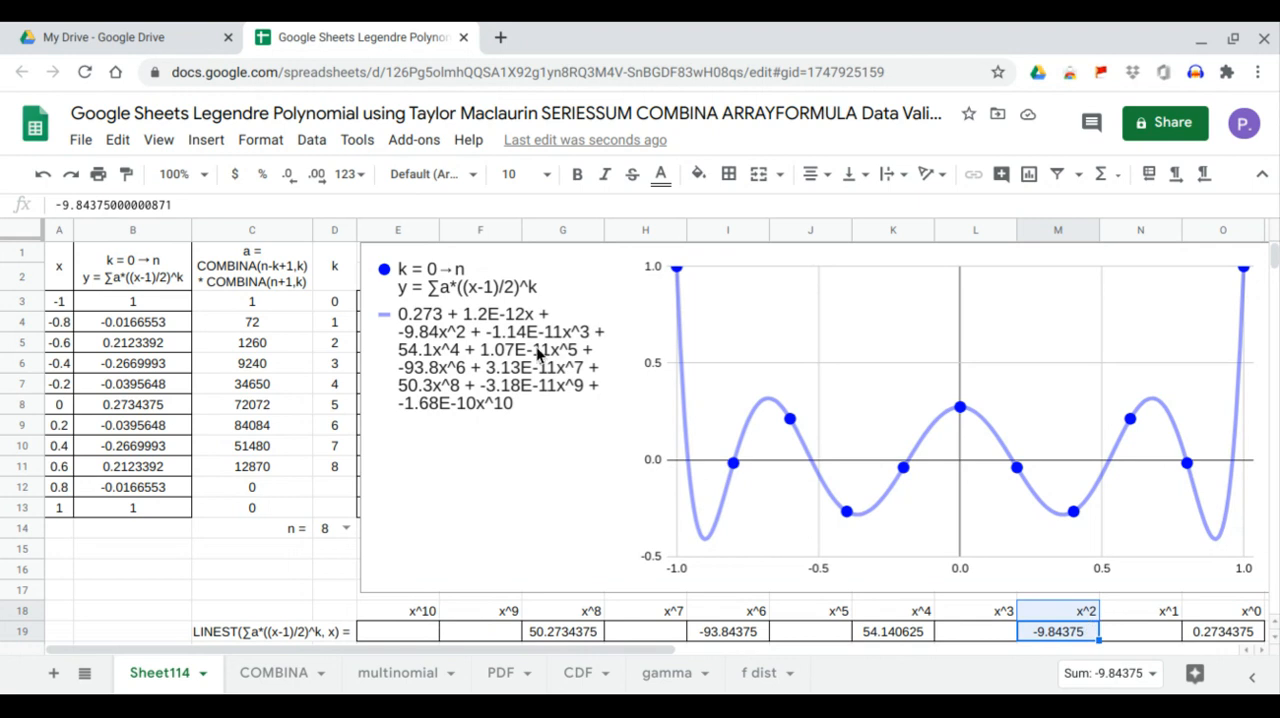
left_click(432, 344)
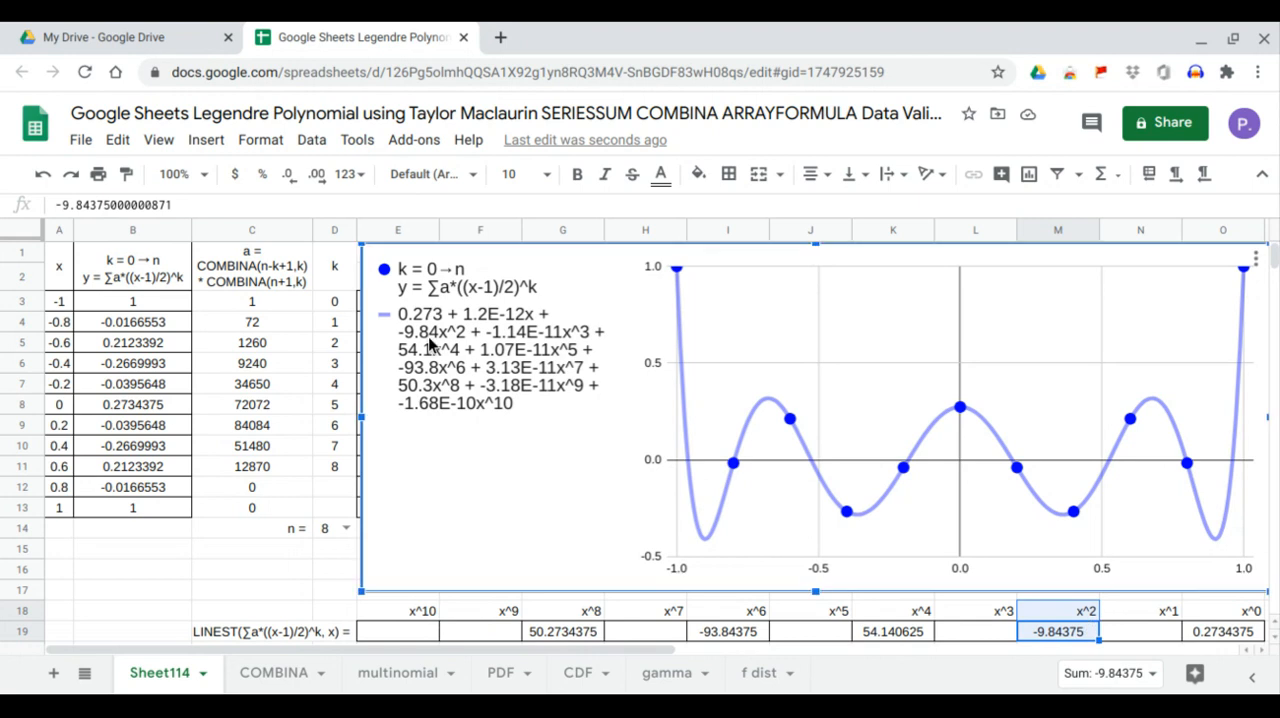
left_click(919, 635)
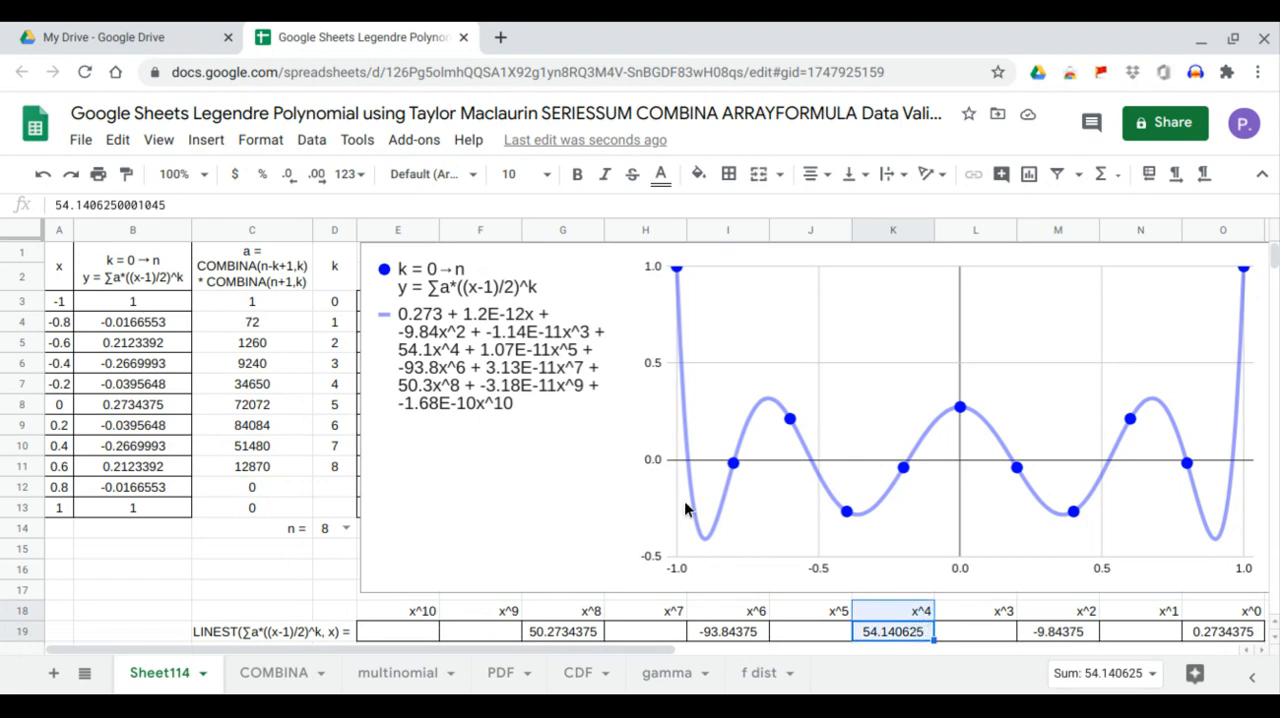
left_click(424, 362)
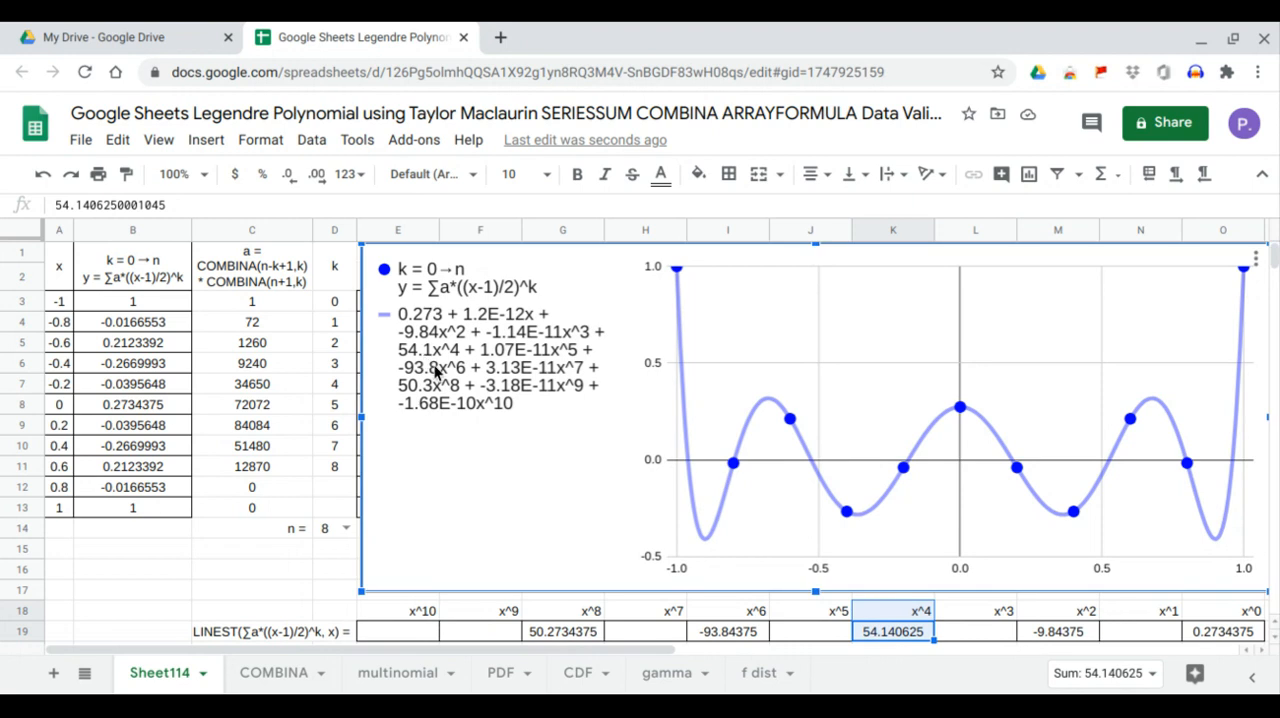
left_click(753, 637)
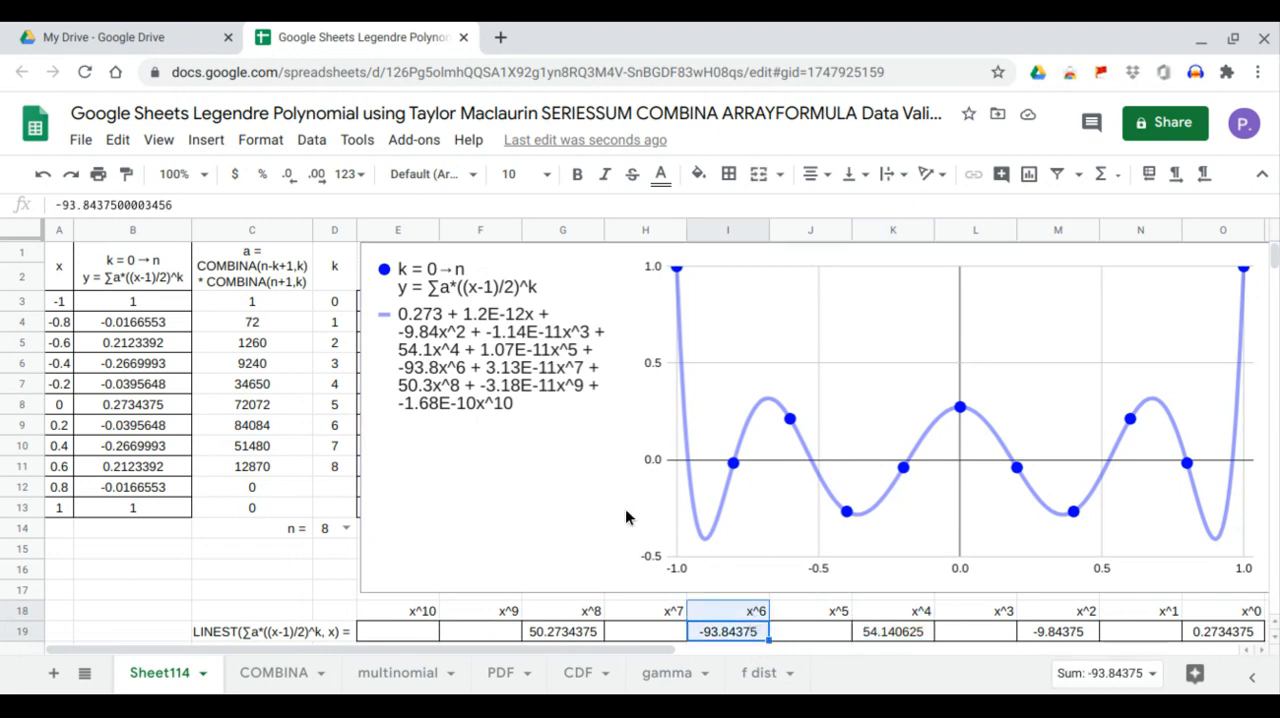
left_click(444, 373)
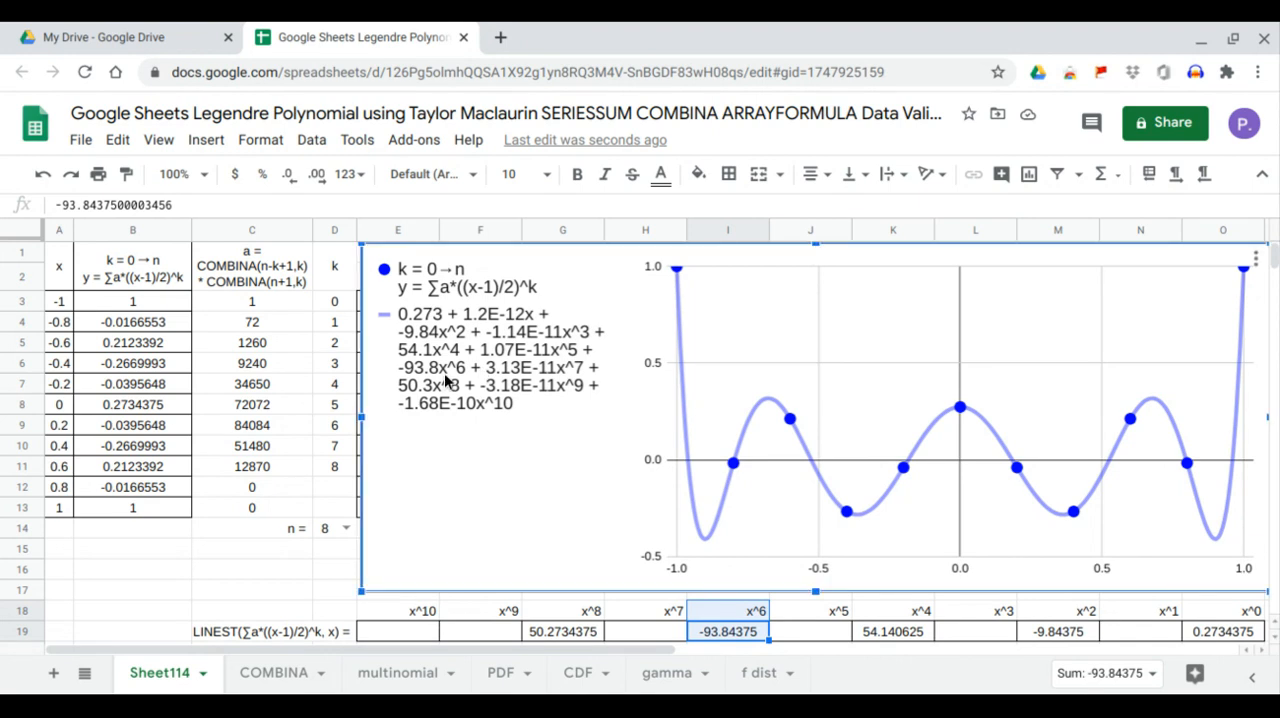
left_click(572, 638)
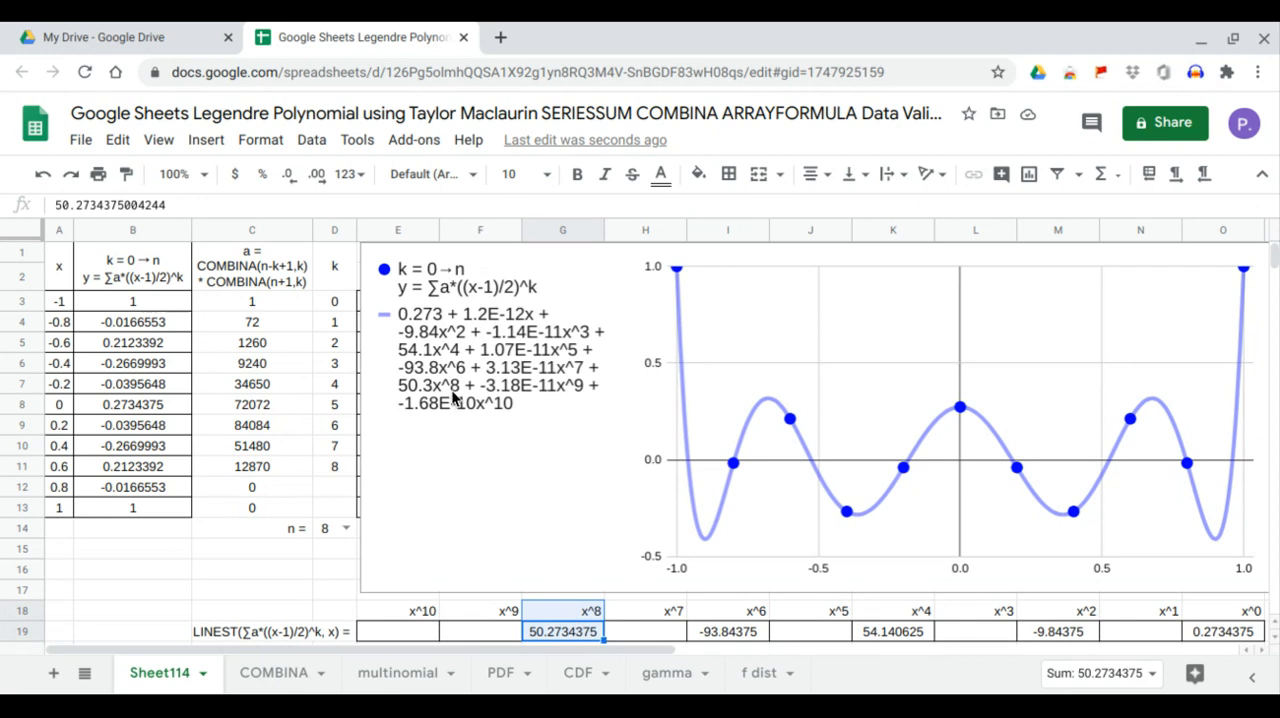
left_click(452, 397)
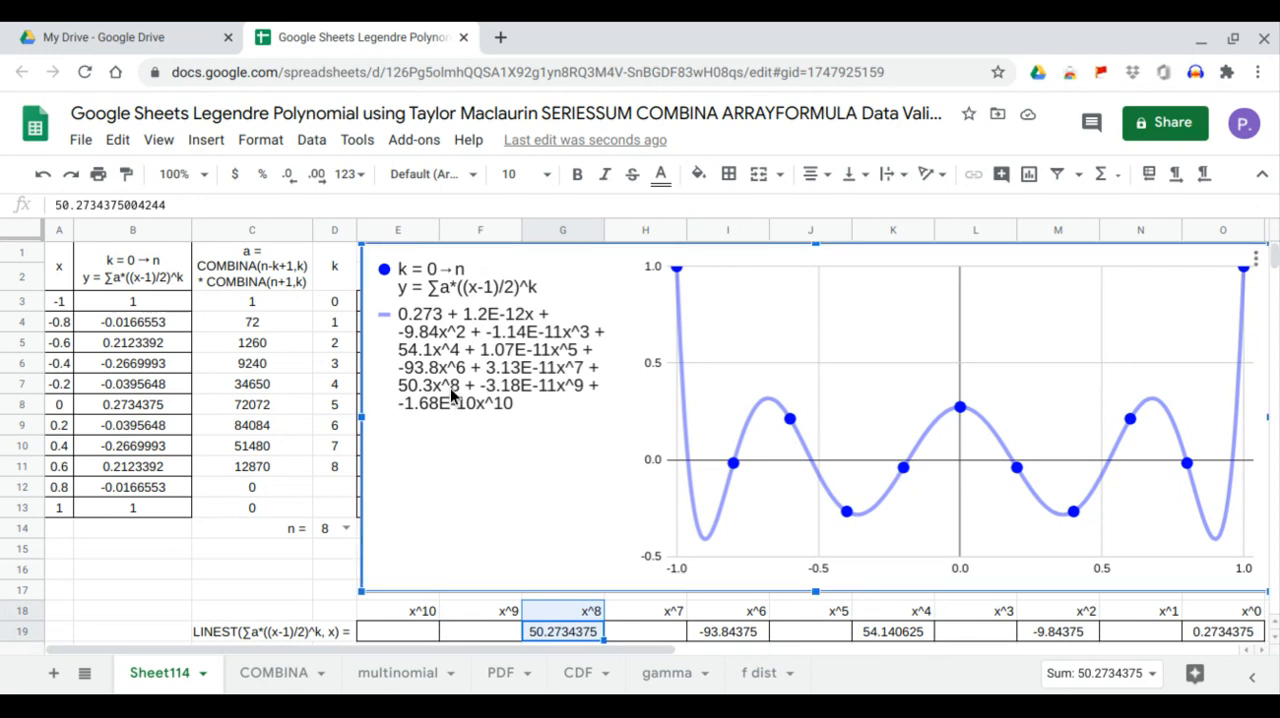
Set n in D14 to 9 and compare the LINEST coefficients for x^1, x^3, x^5, x^7 and x^9 with the chart's trendline equation
left_click(346, 528)
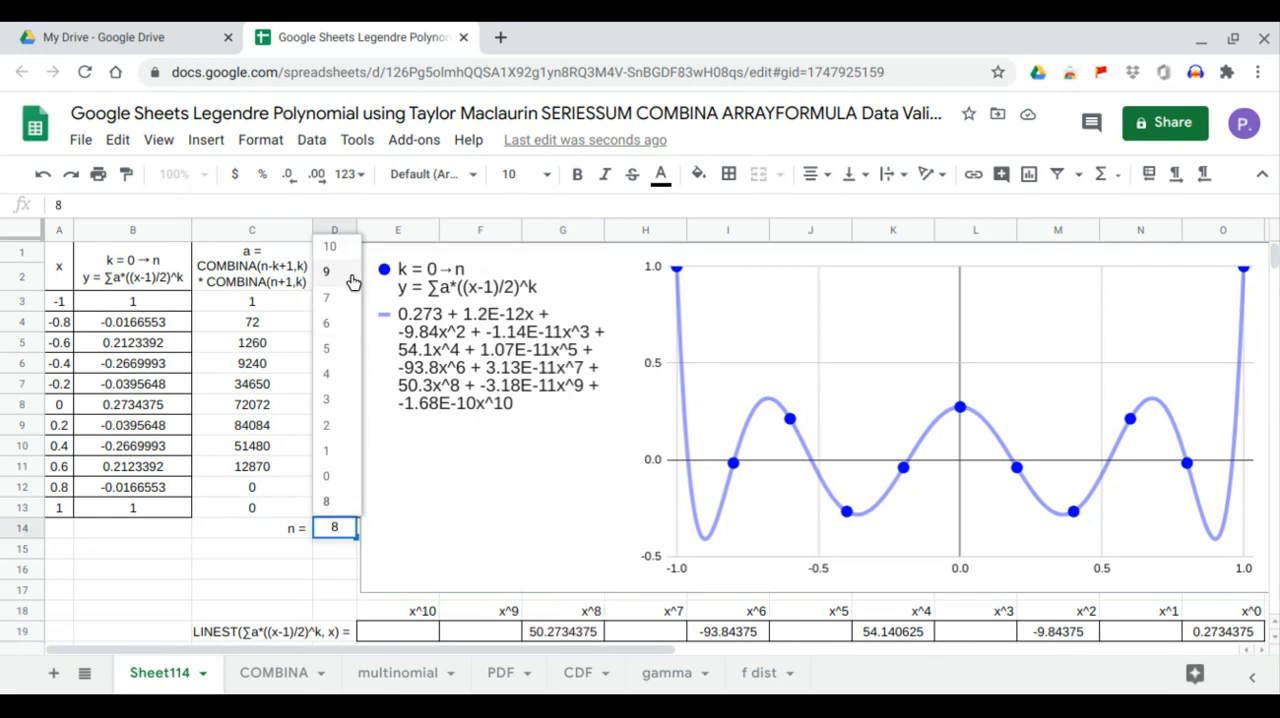
left_click(352, 280)
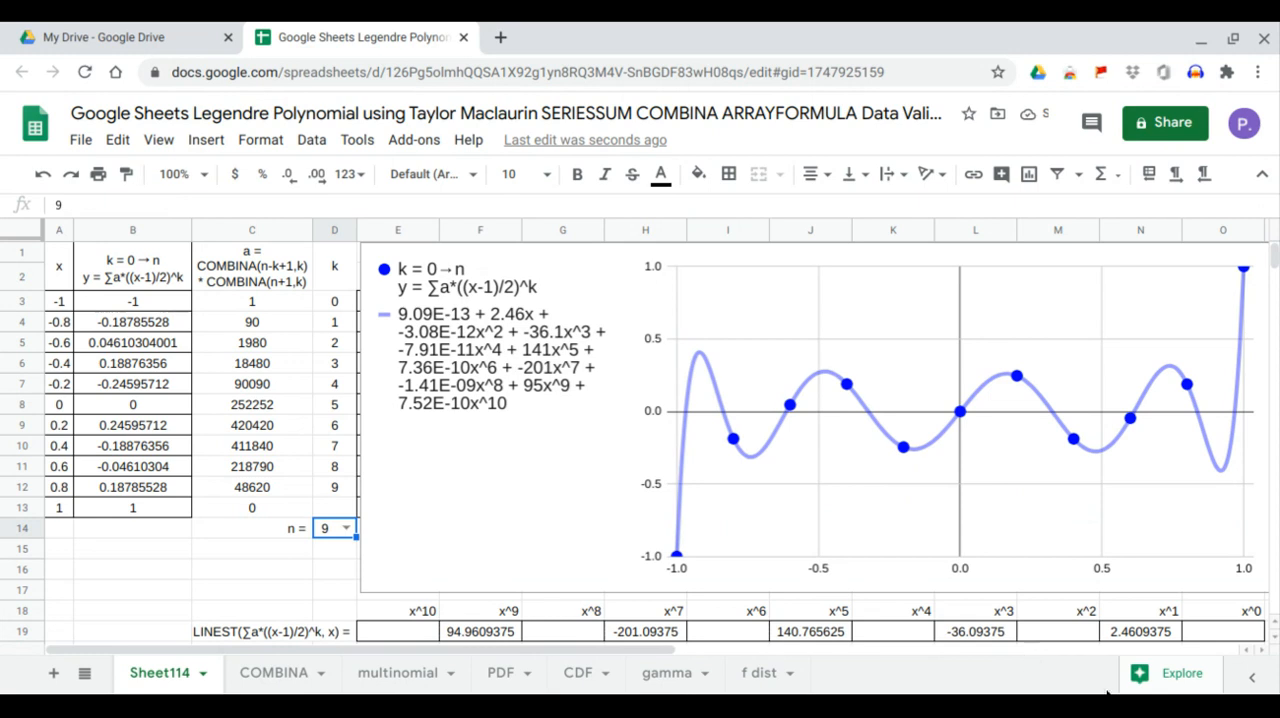
left_click(1172, 632)
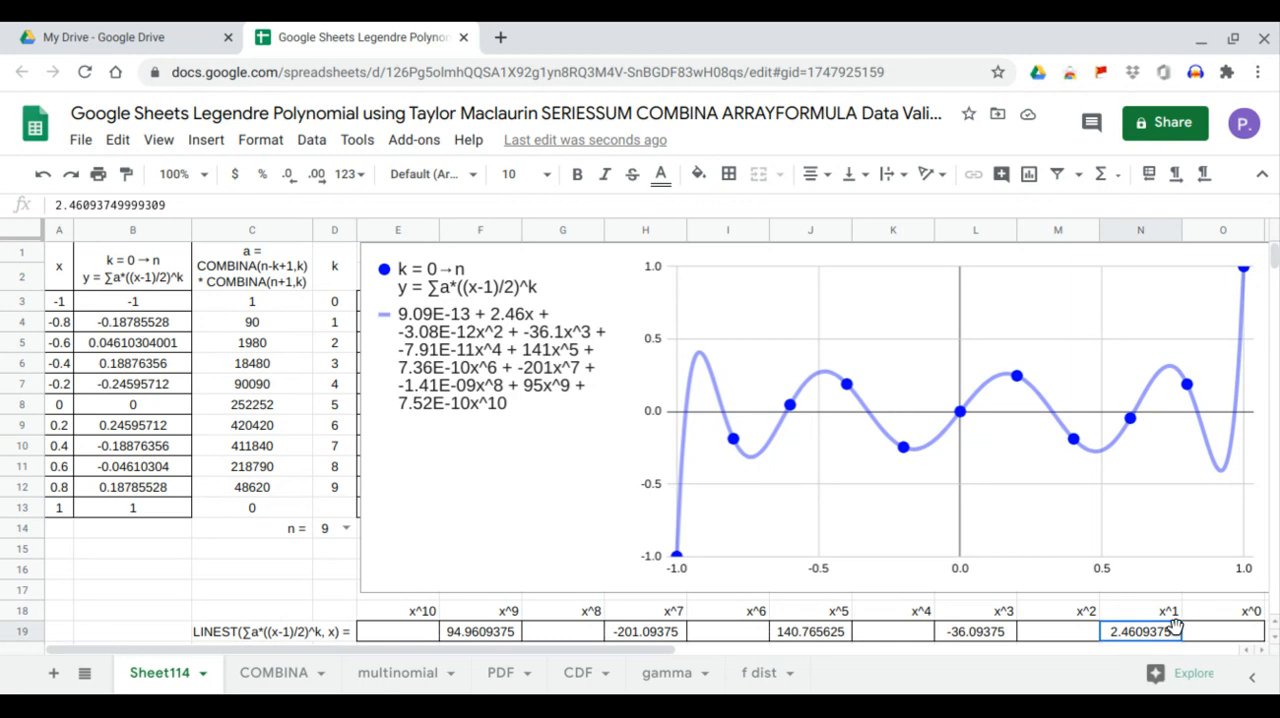
left_click(611, 466)
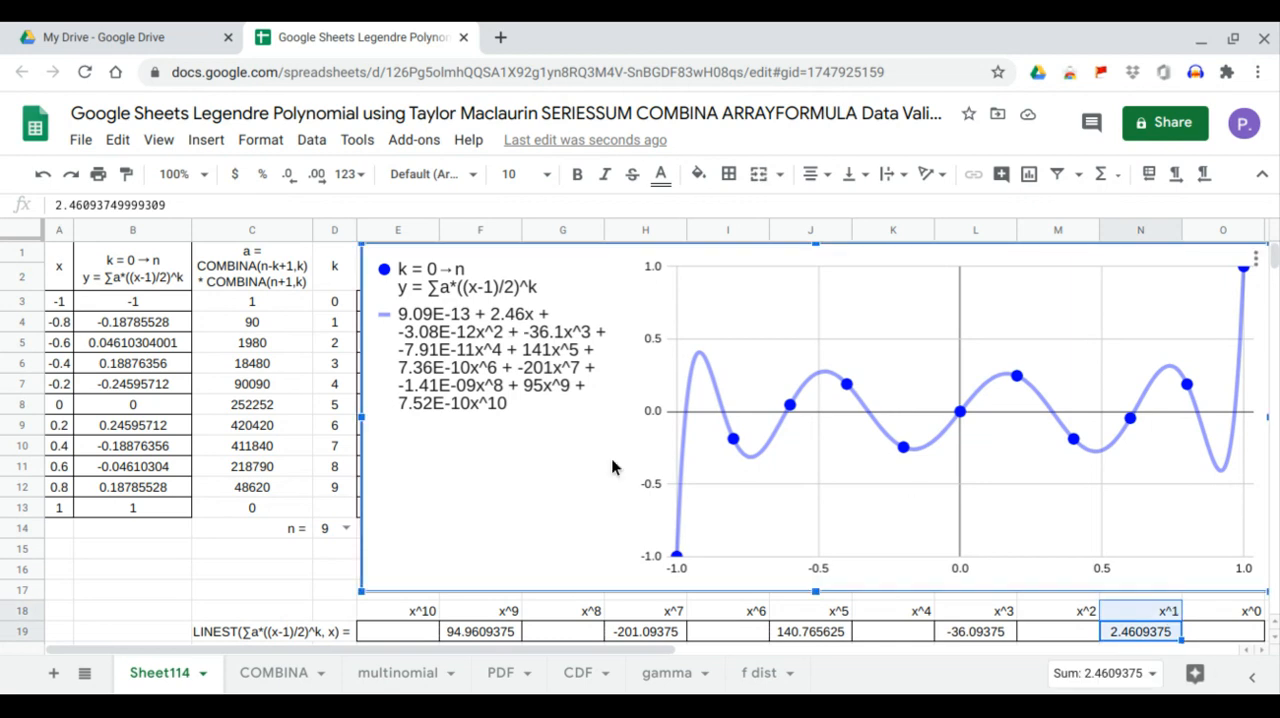
left_click(1003, 634)
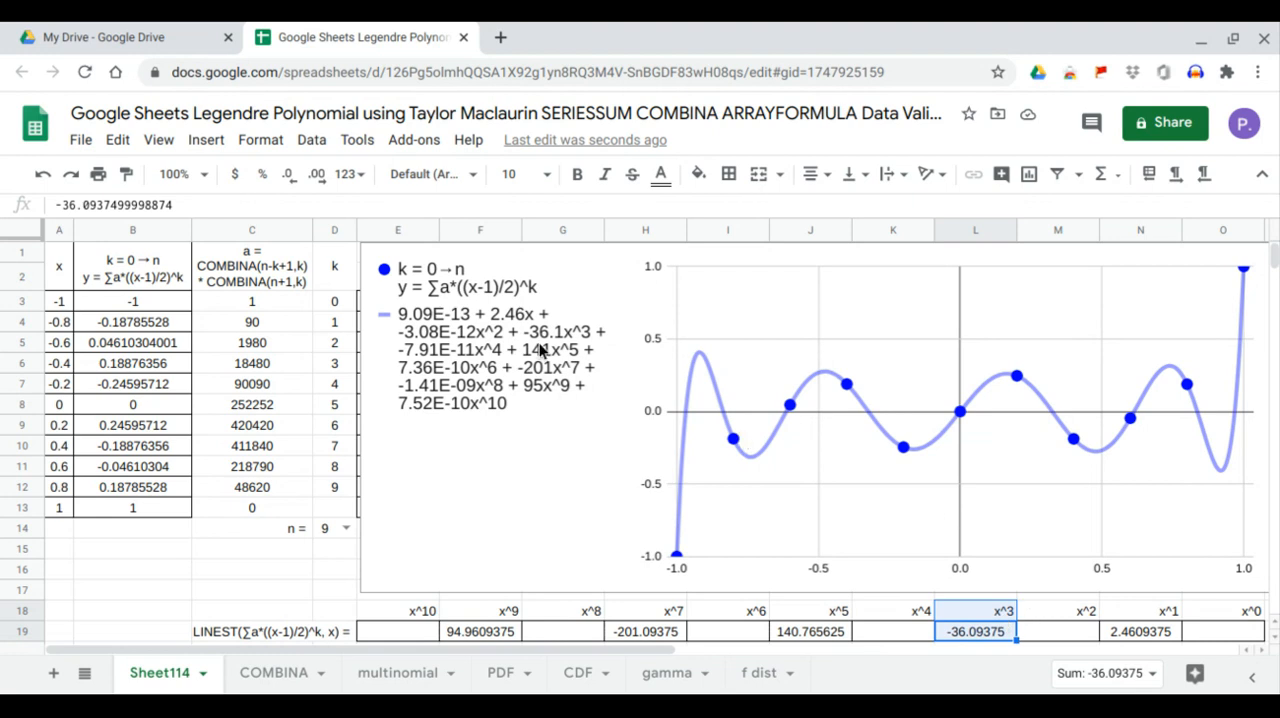
left_click(826, 632)
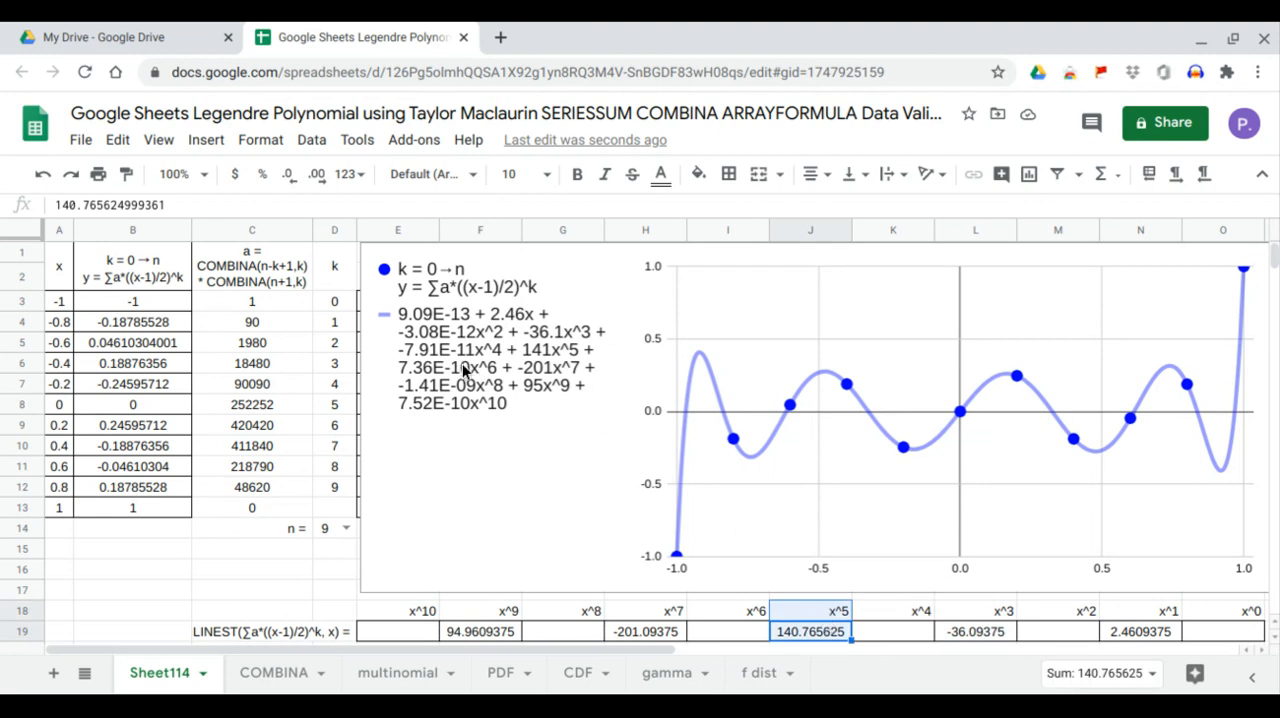
left_click(605, 442)
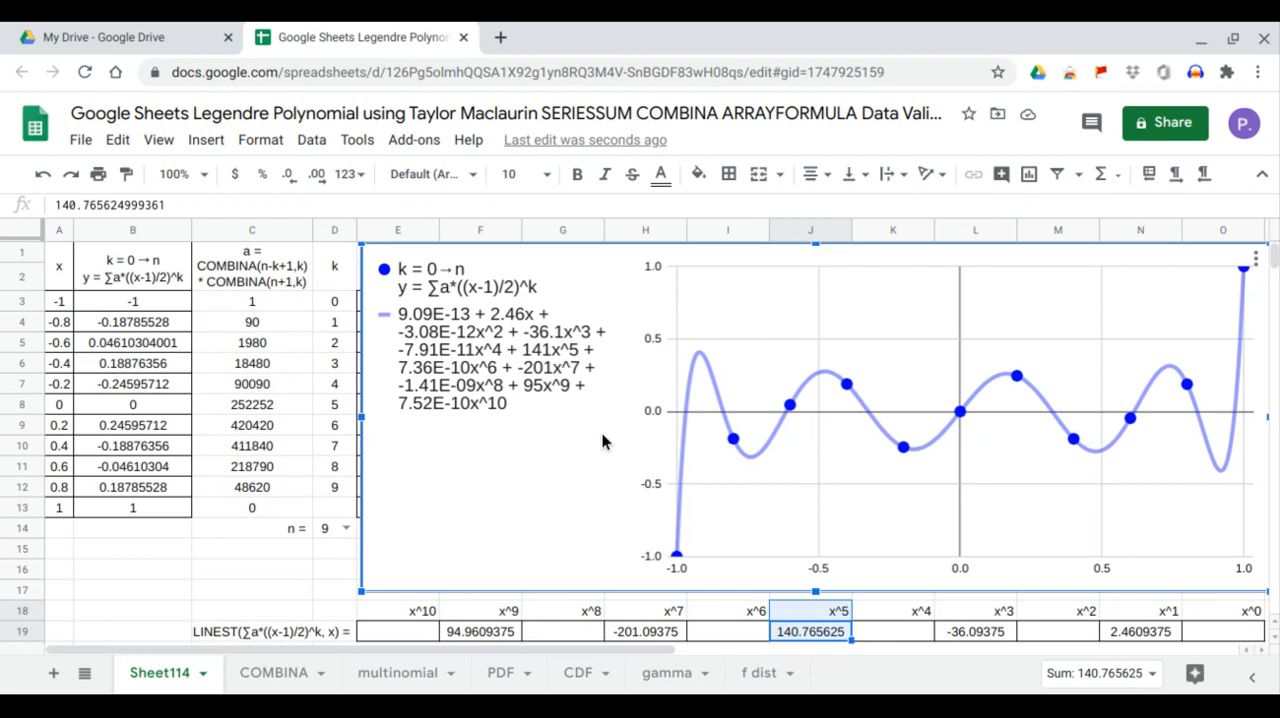
left_click(790, 636)
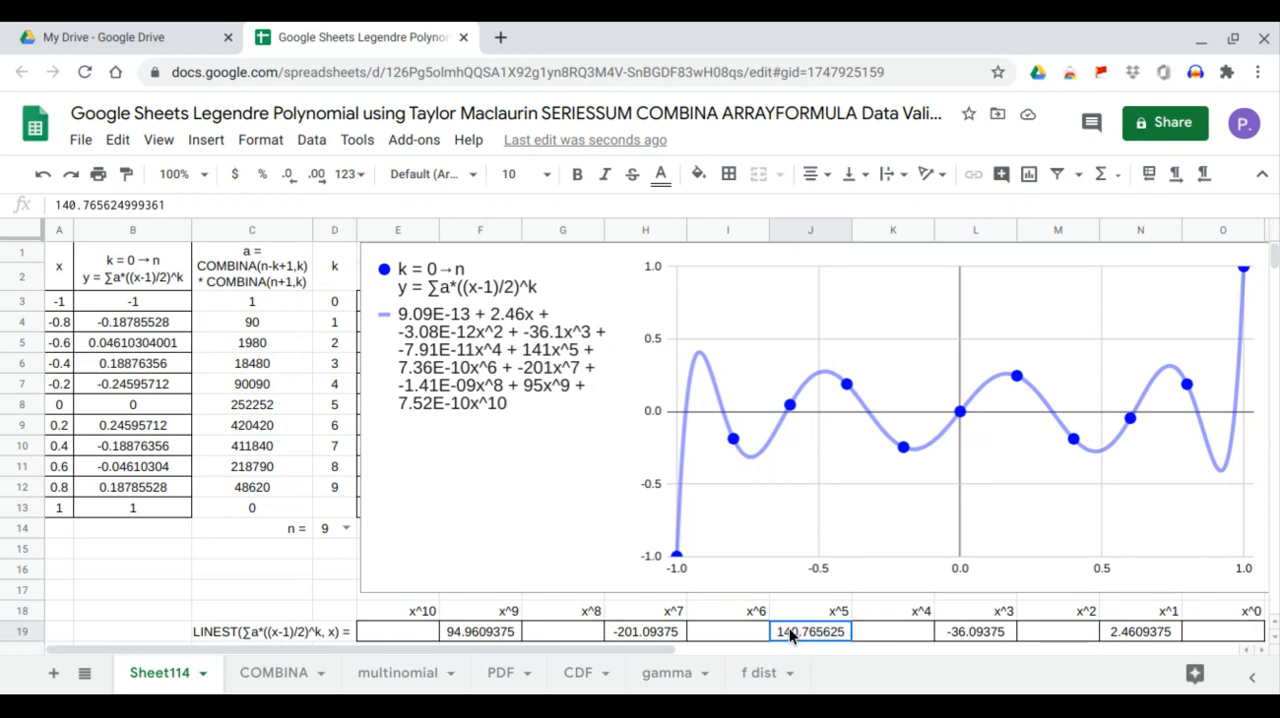
left_click(667, 634)
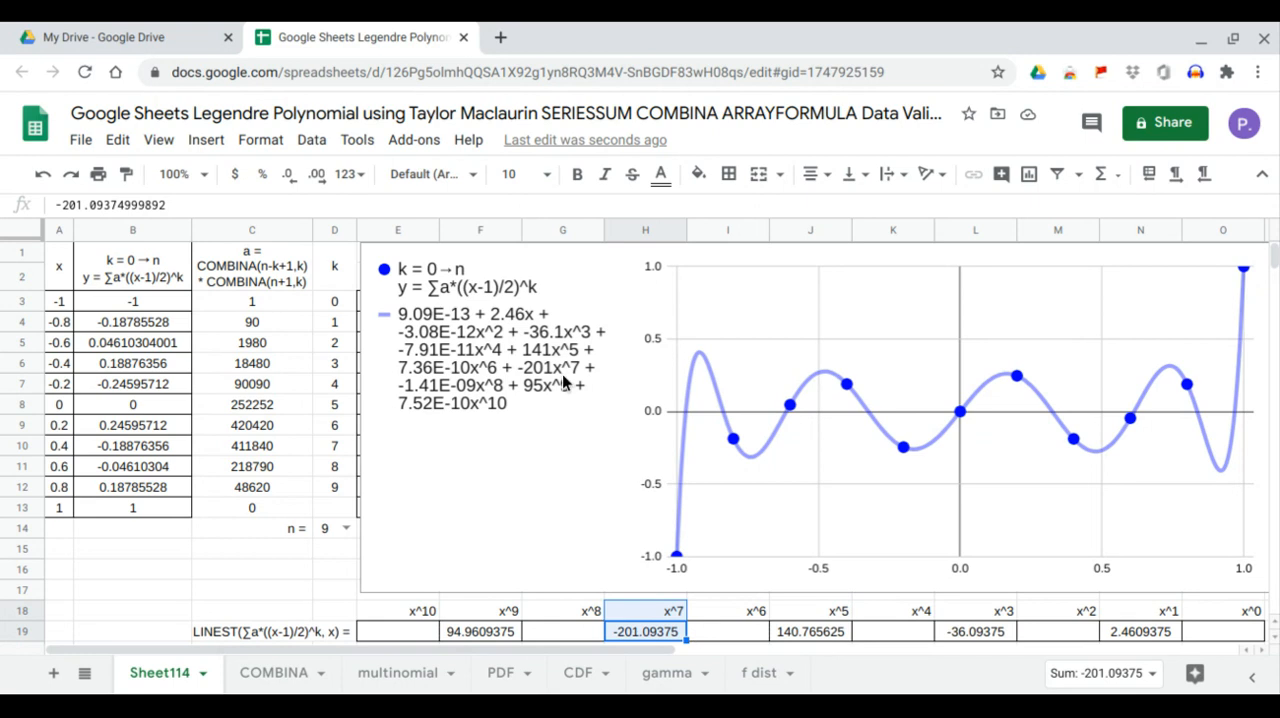
left_click(505, 633)
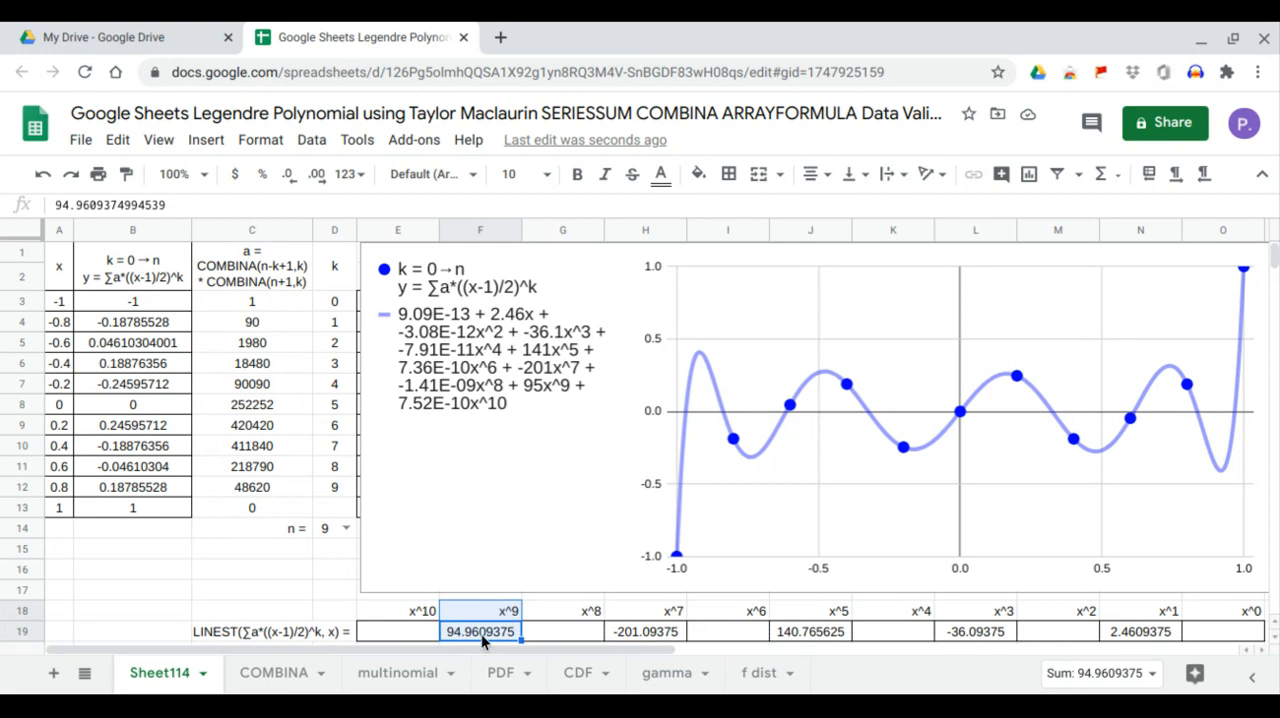
left_click(554, 392)
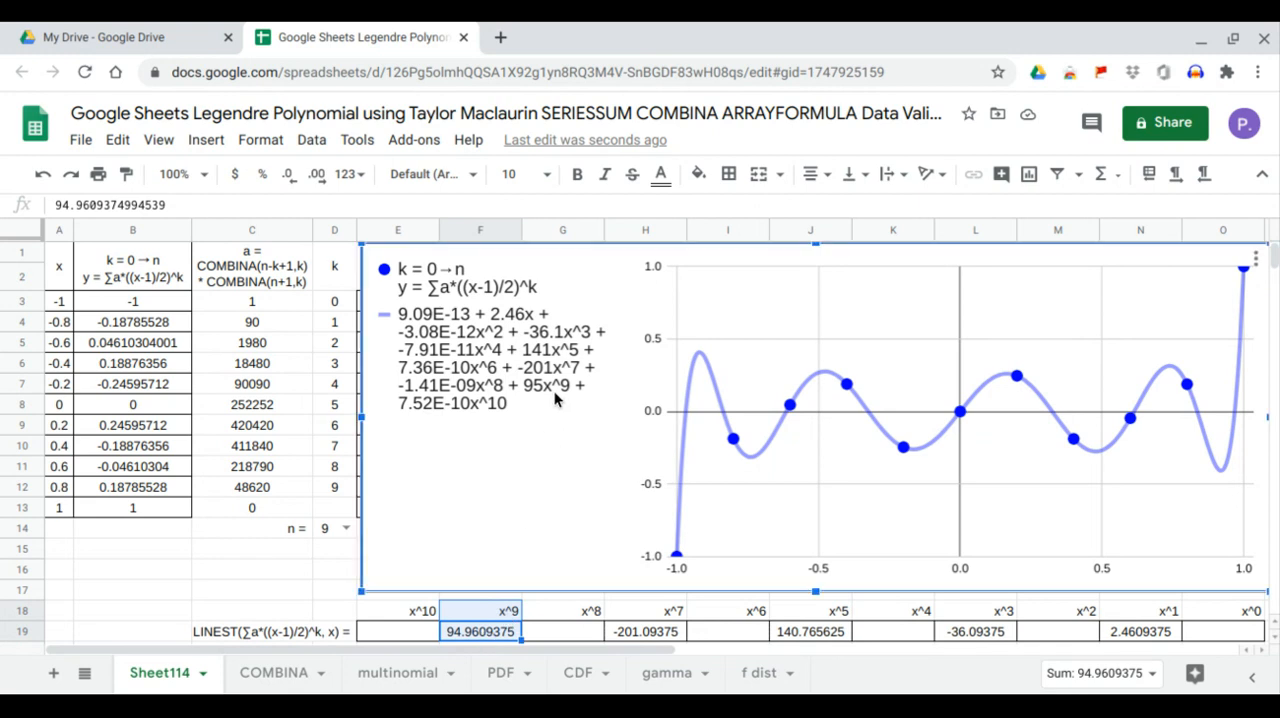
Set n in D14 to 10 and compare the LINEST coefficients for x^0, x^2, x^4, x^6, x^8 and x^10 with the chart's trendline equation
left_click(345, 530)
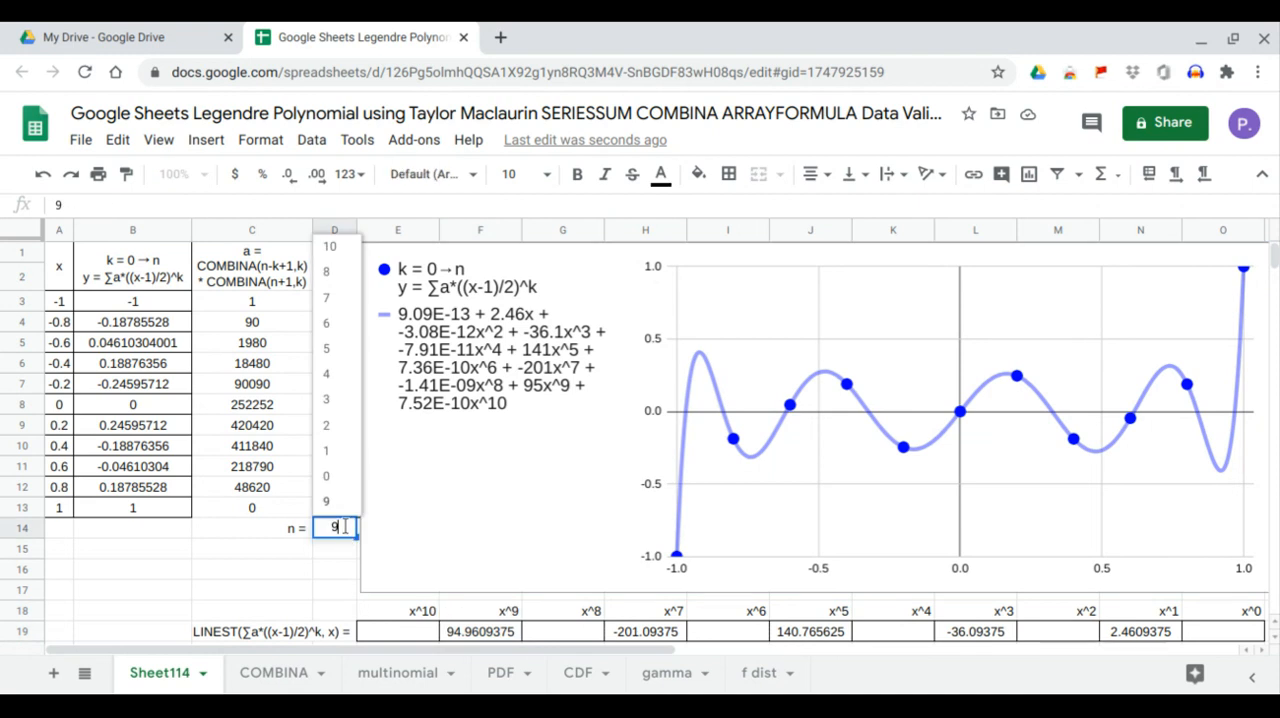
left_click(357, 252)
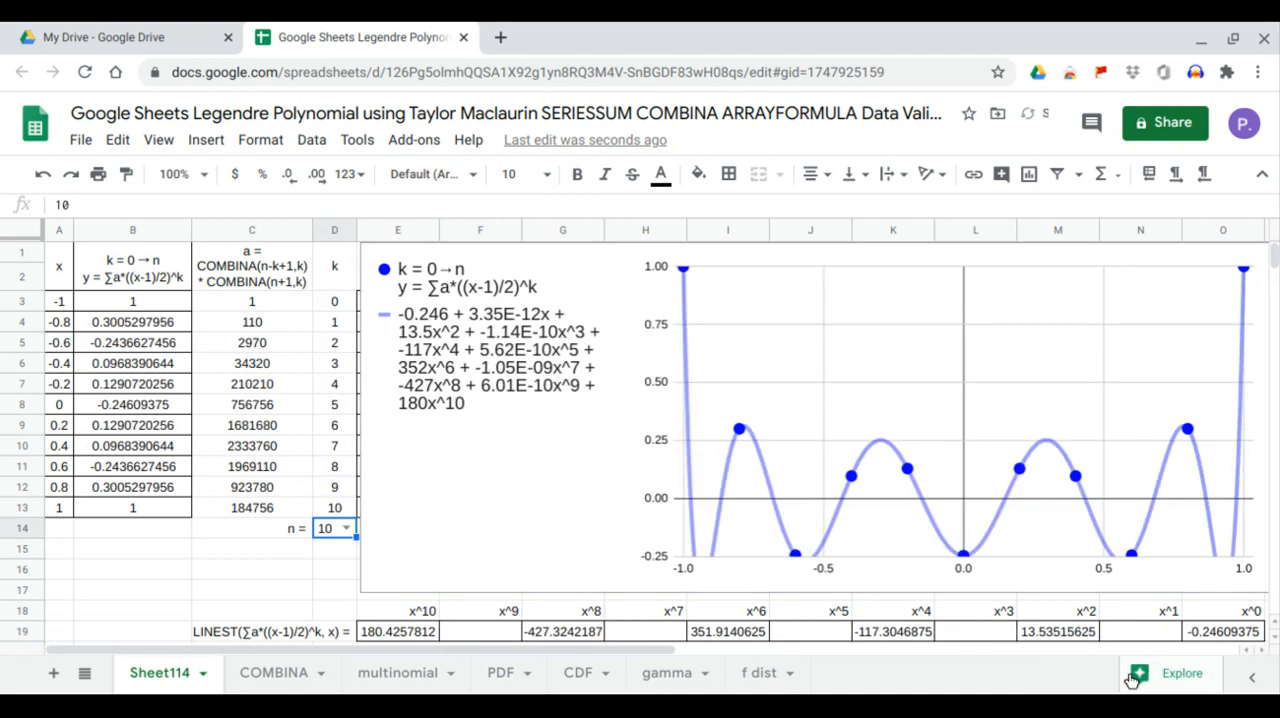
left_click(1238, 640)
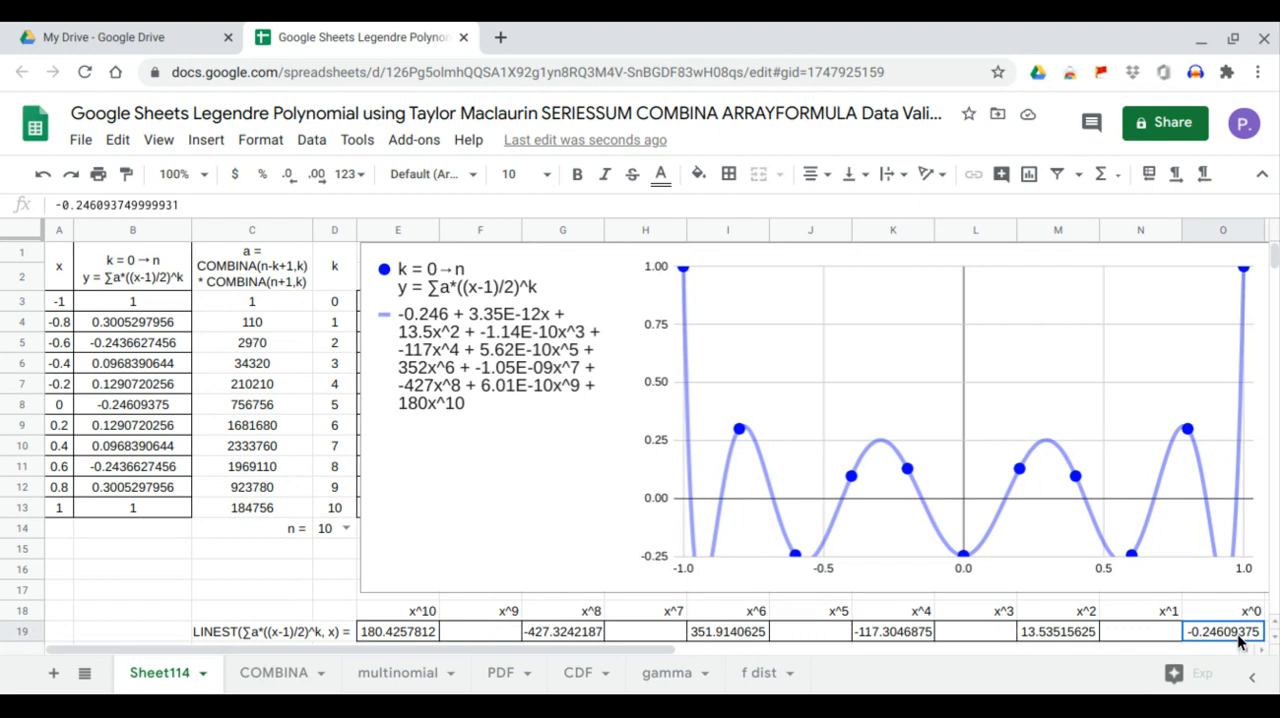
left_click(444, 332)
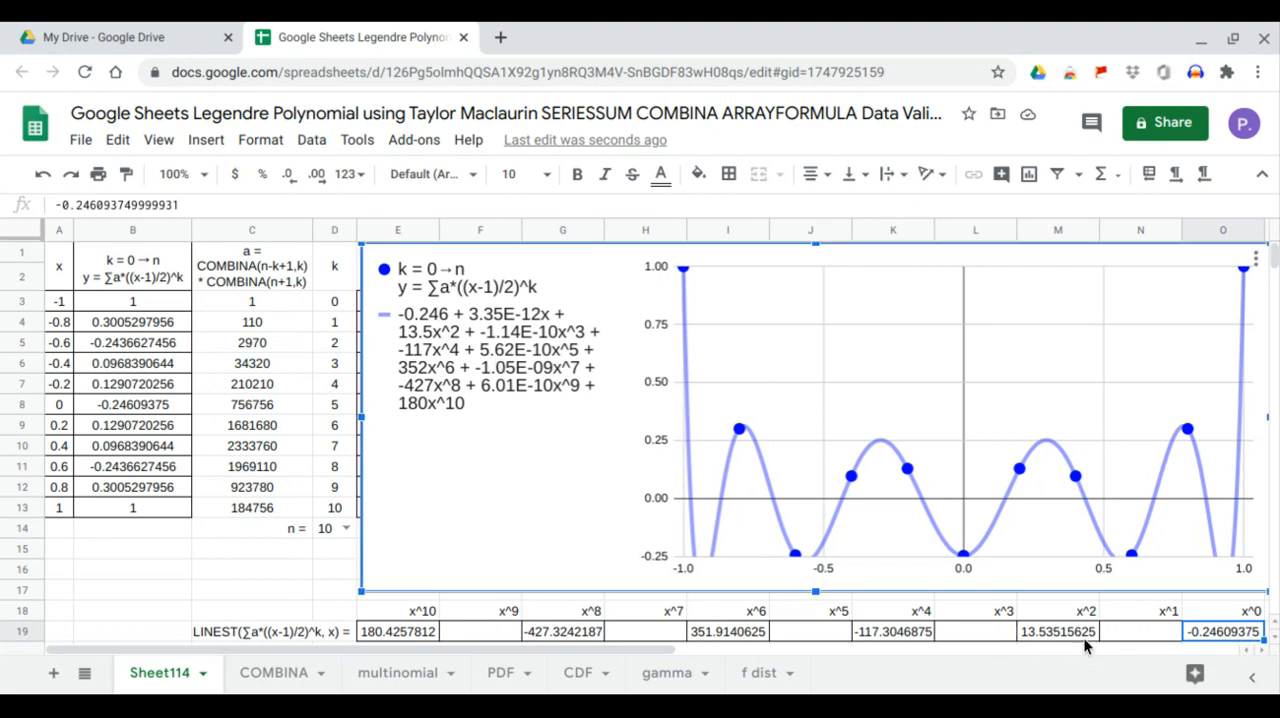
left_click(1084, 636)
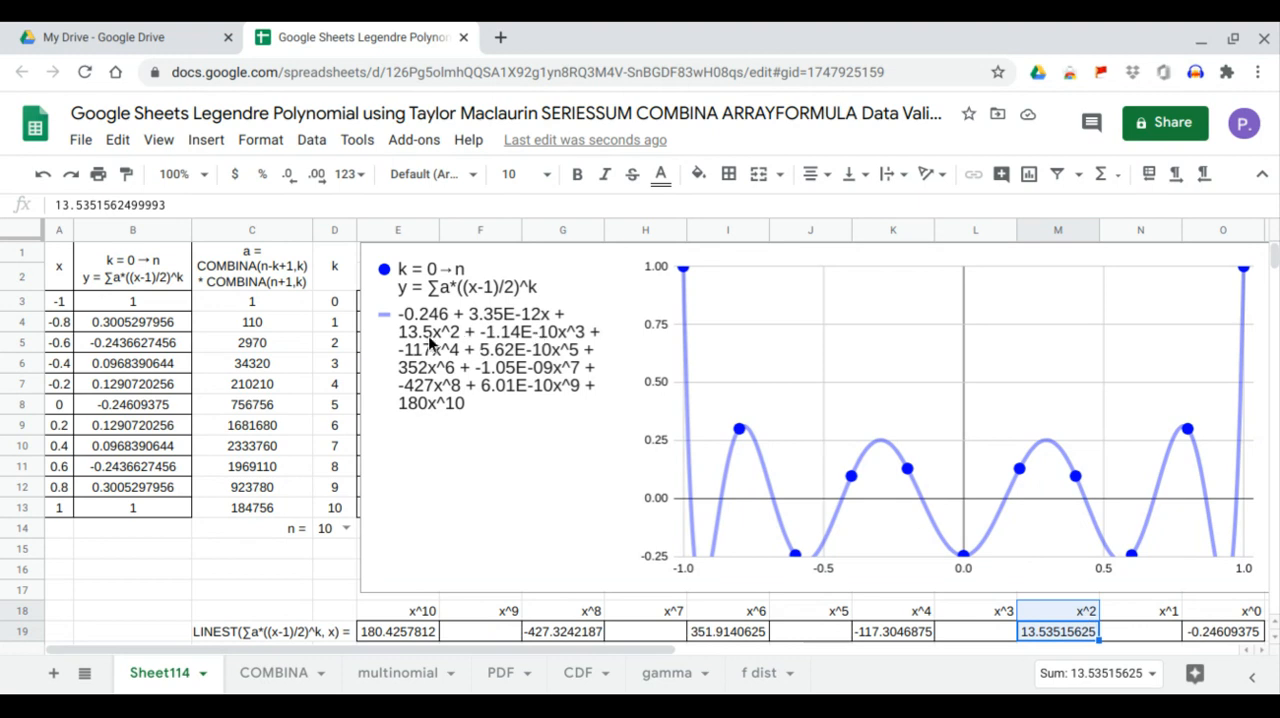
left_click(430, 342)
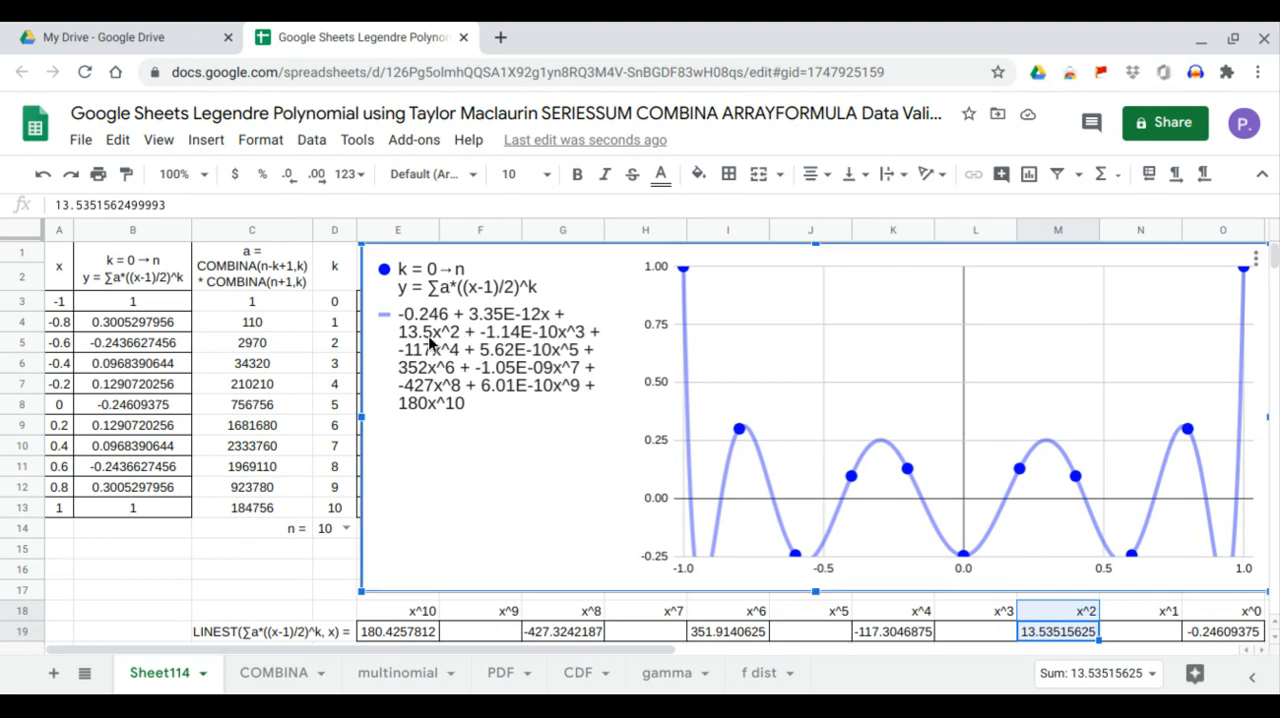
left_click(919, 634)
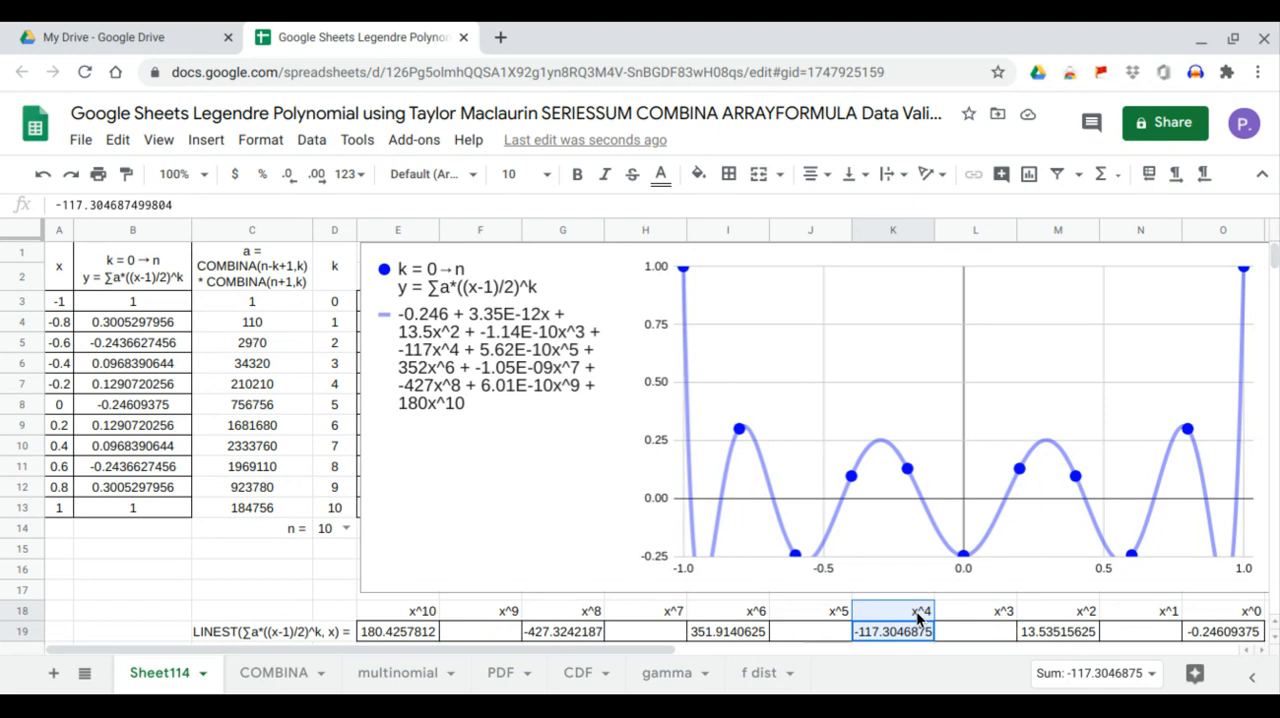
left_click(428, 355)
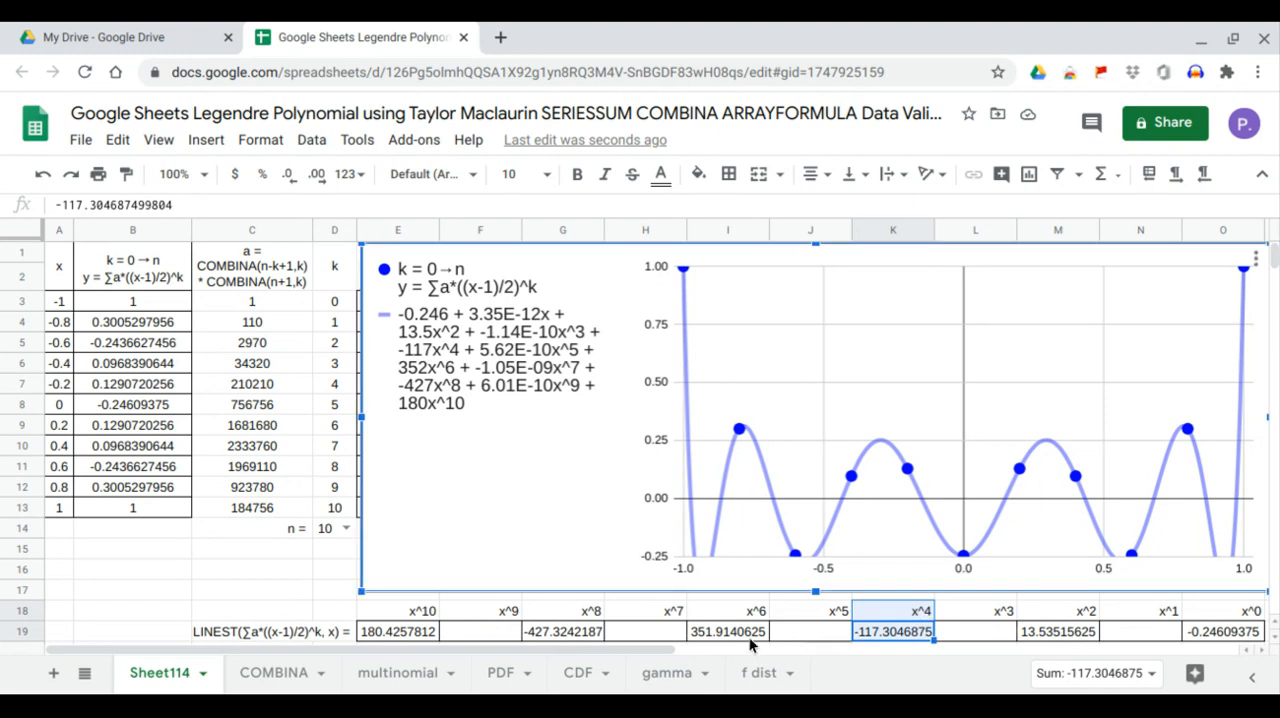
left_click(749, 635)
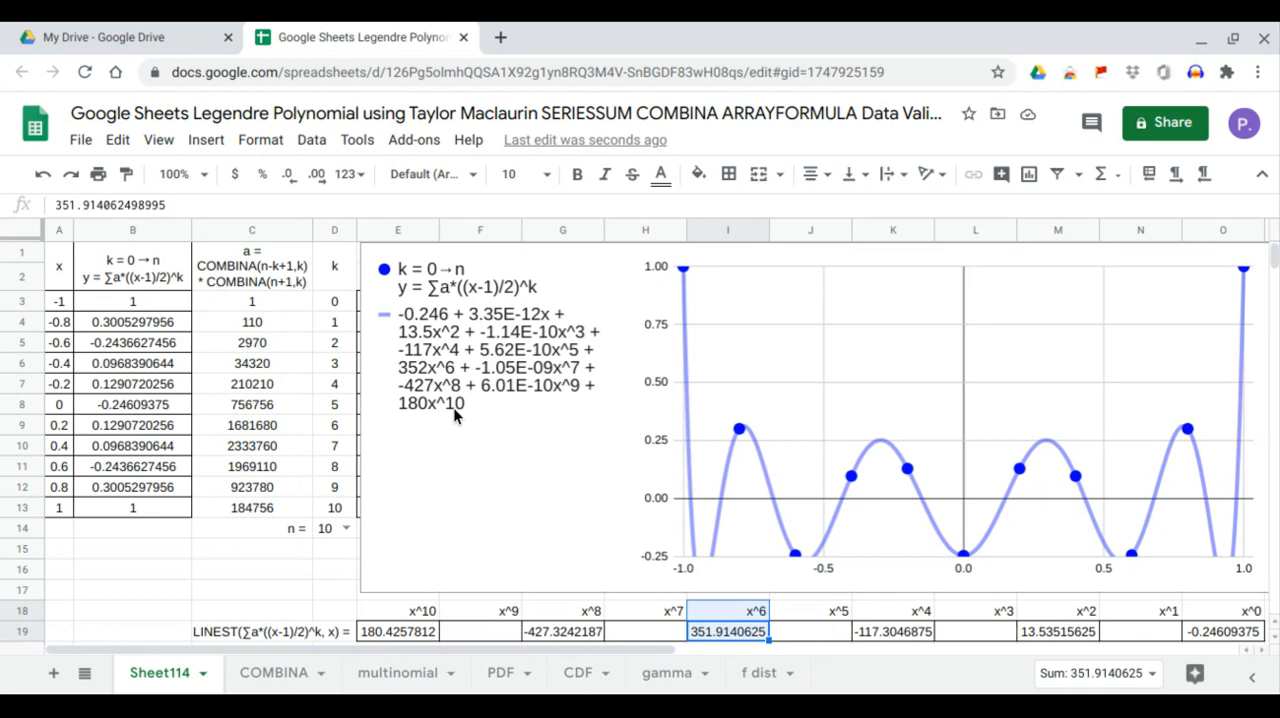
left_click(434, 370)
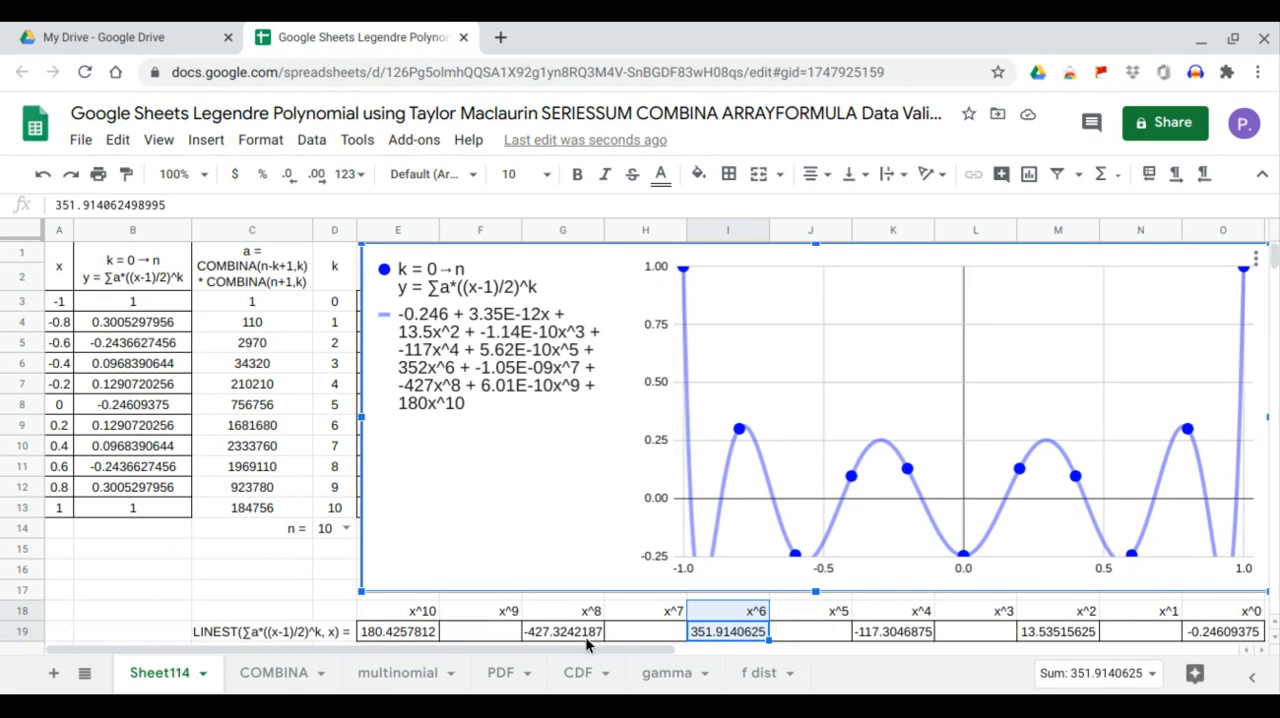
left_click(585, 636)
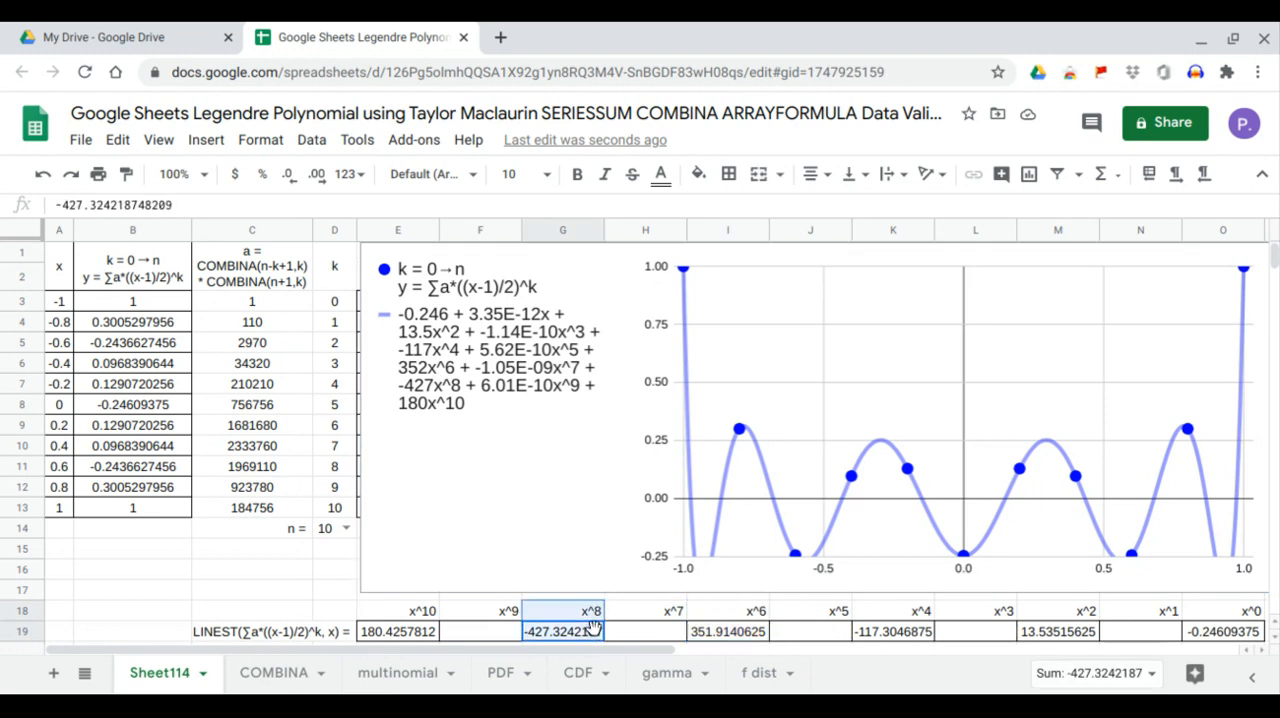
left_click(436, 399)
left_click(422, 633)
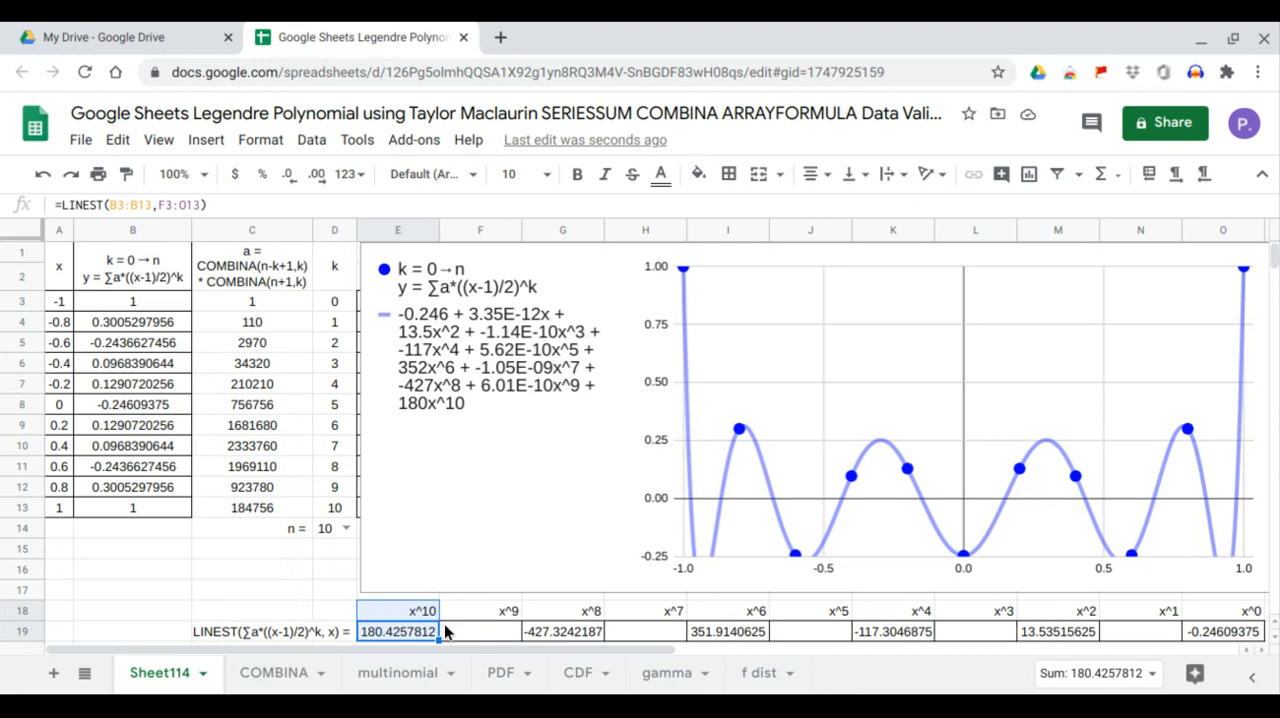
left_click(471, 435)
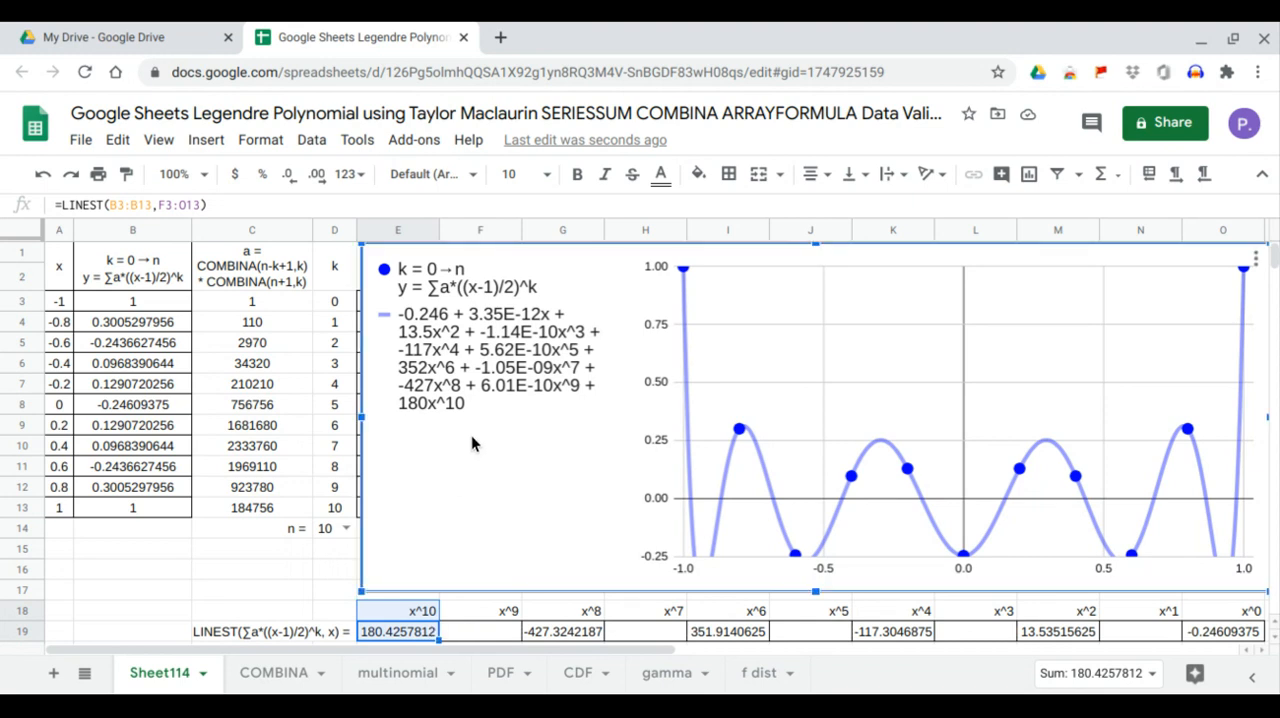